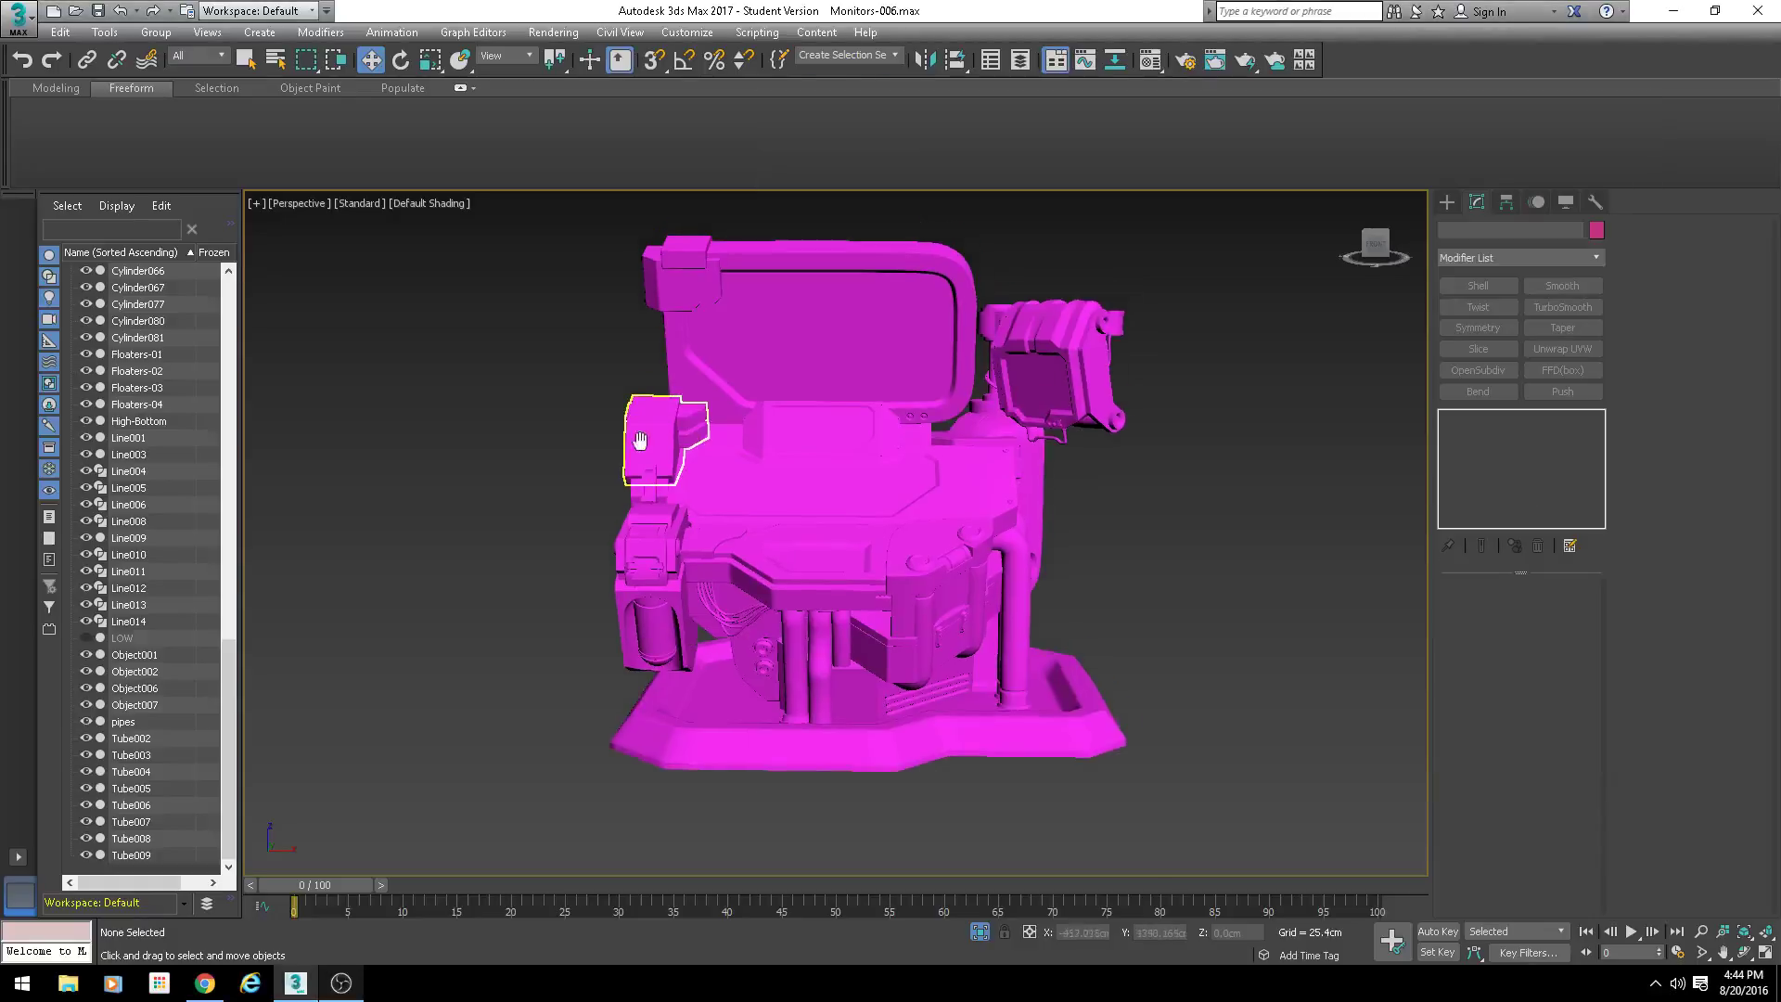
Step: Inspect the whole monitor console model from several angles, in plain shading and with edged faces
{"action": "scroll", "coordinate": [875, 497], "scroll_direction": "up", "scroll_amount": 3}
{"action": "middle_click_drag", "start_coordinate": [875, 497], "coordinate": [753, 569], "text": "alt"}
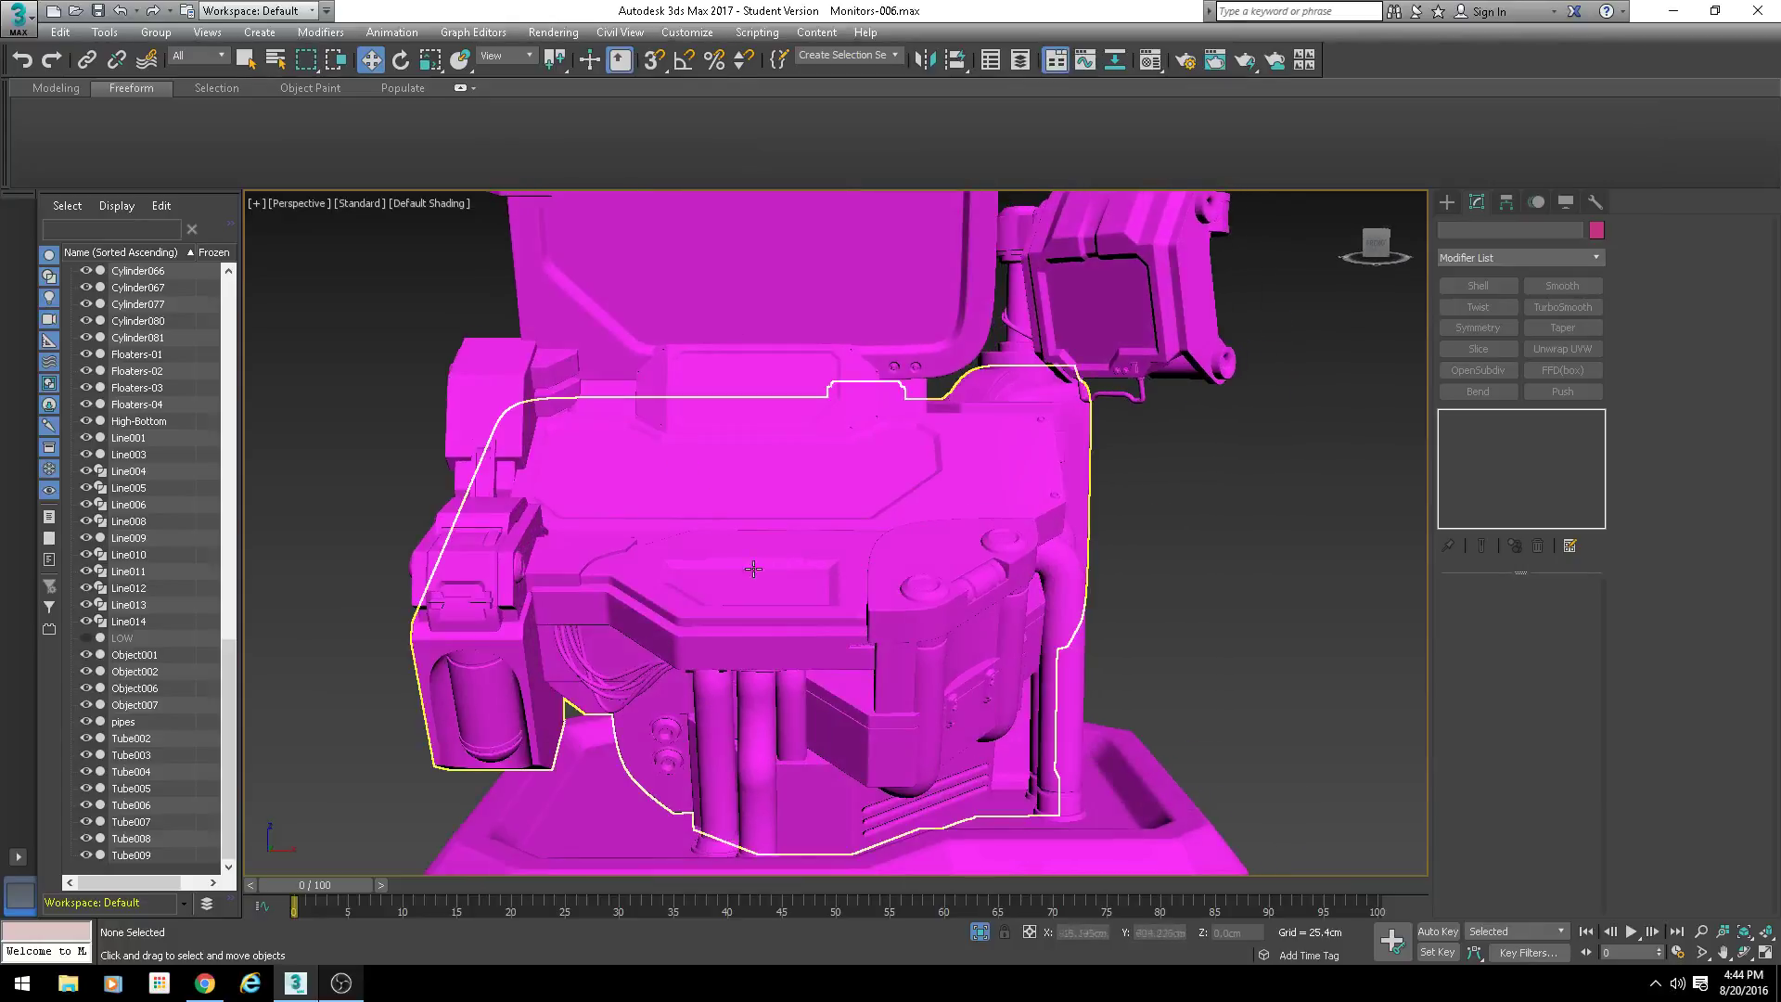
{"action": "scroll", "coordinate": [808, 623], "scroll_direction": "down", "scroll_amount": 5}
{"action": "middle_click_drag", "start_coordinate": [808, 623], "coordinate": [775, 594], "text": "alt"}
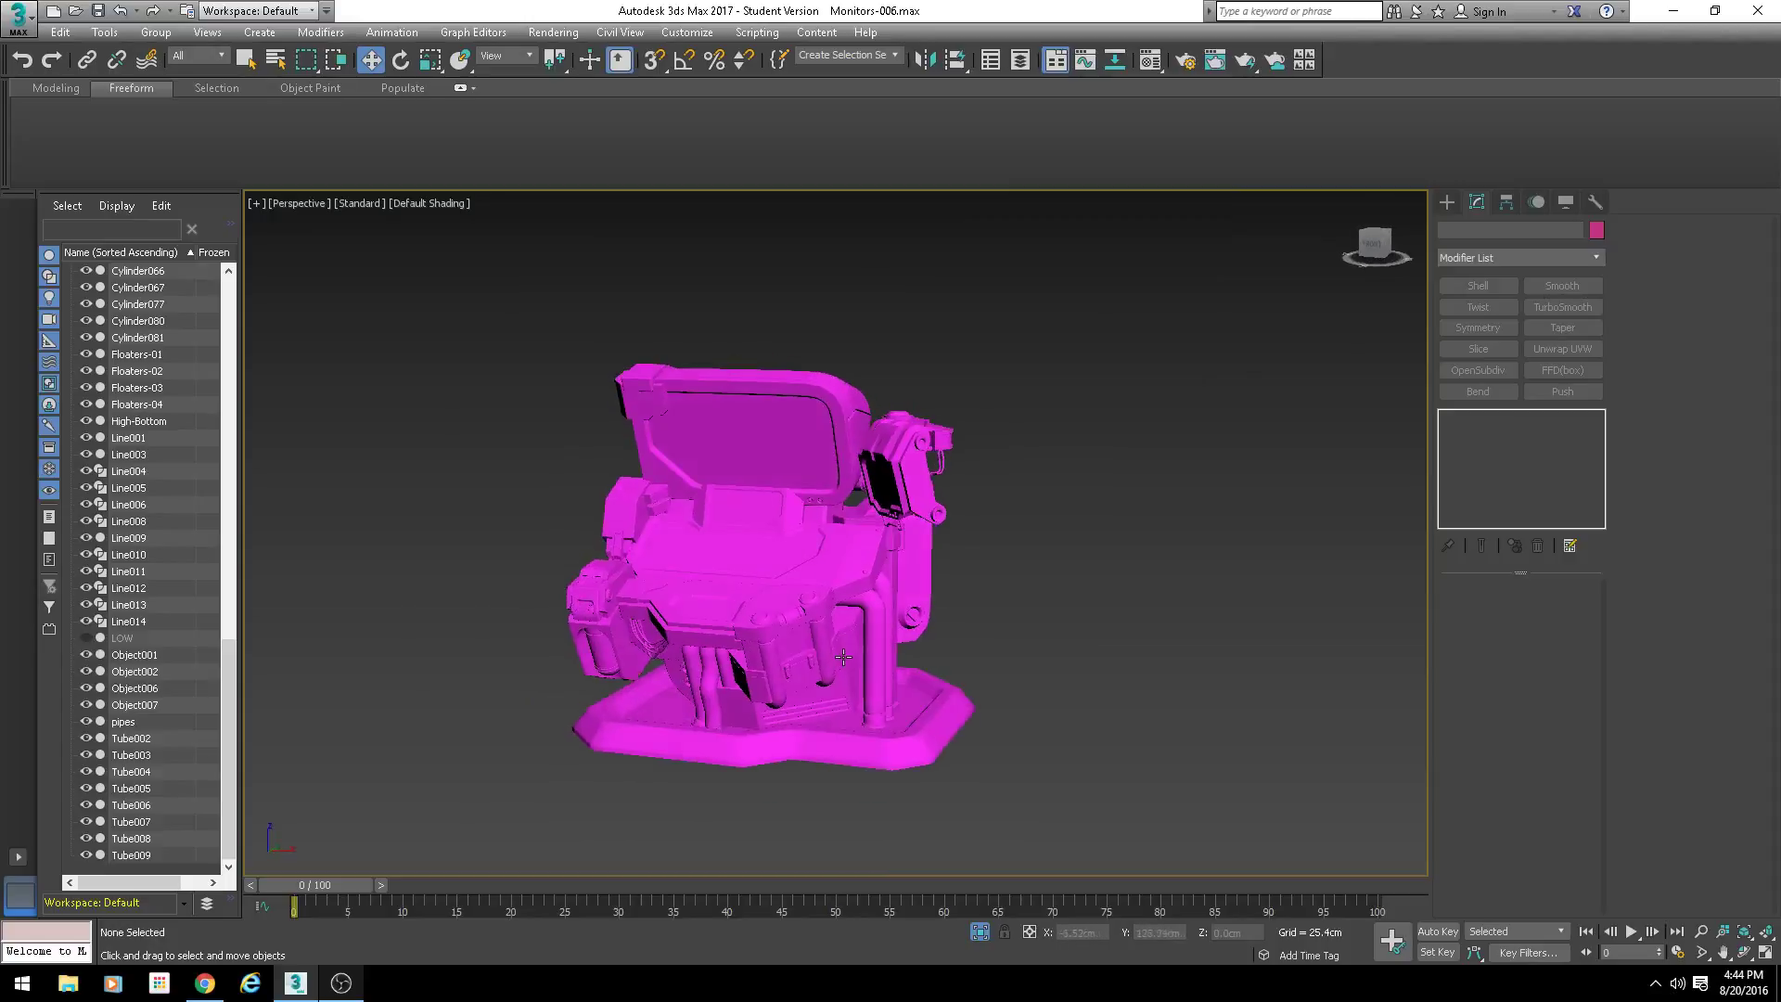
{"action": "scroll", "coordinate": [775, 592], "scroll_direction": "up", "scroll_amount": 4}
{"action": "scroll", "coordinate": [784, 591], "scroll_direction": "up", "scroll_amount": 6}
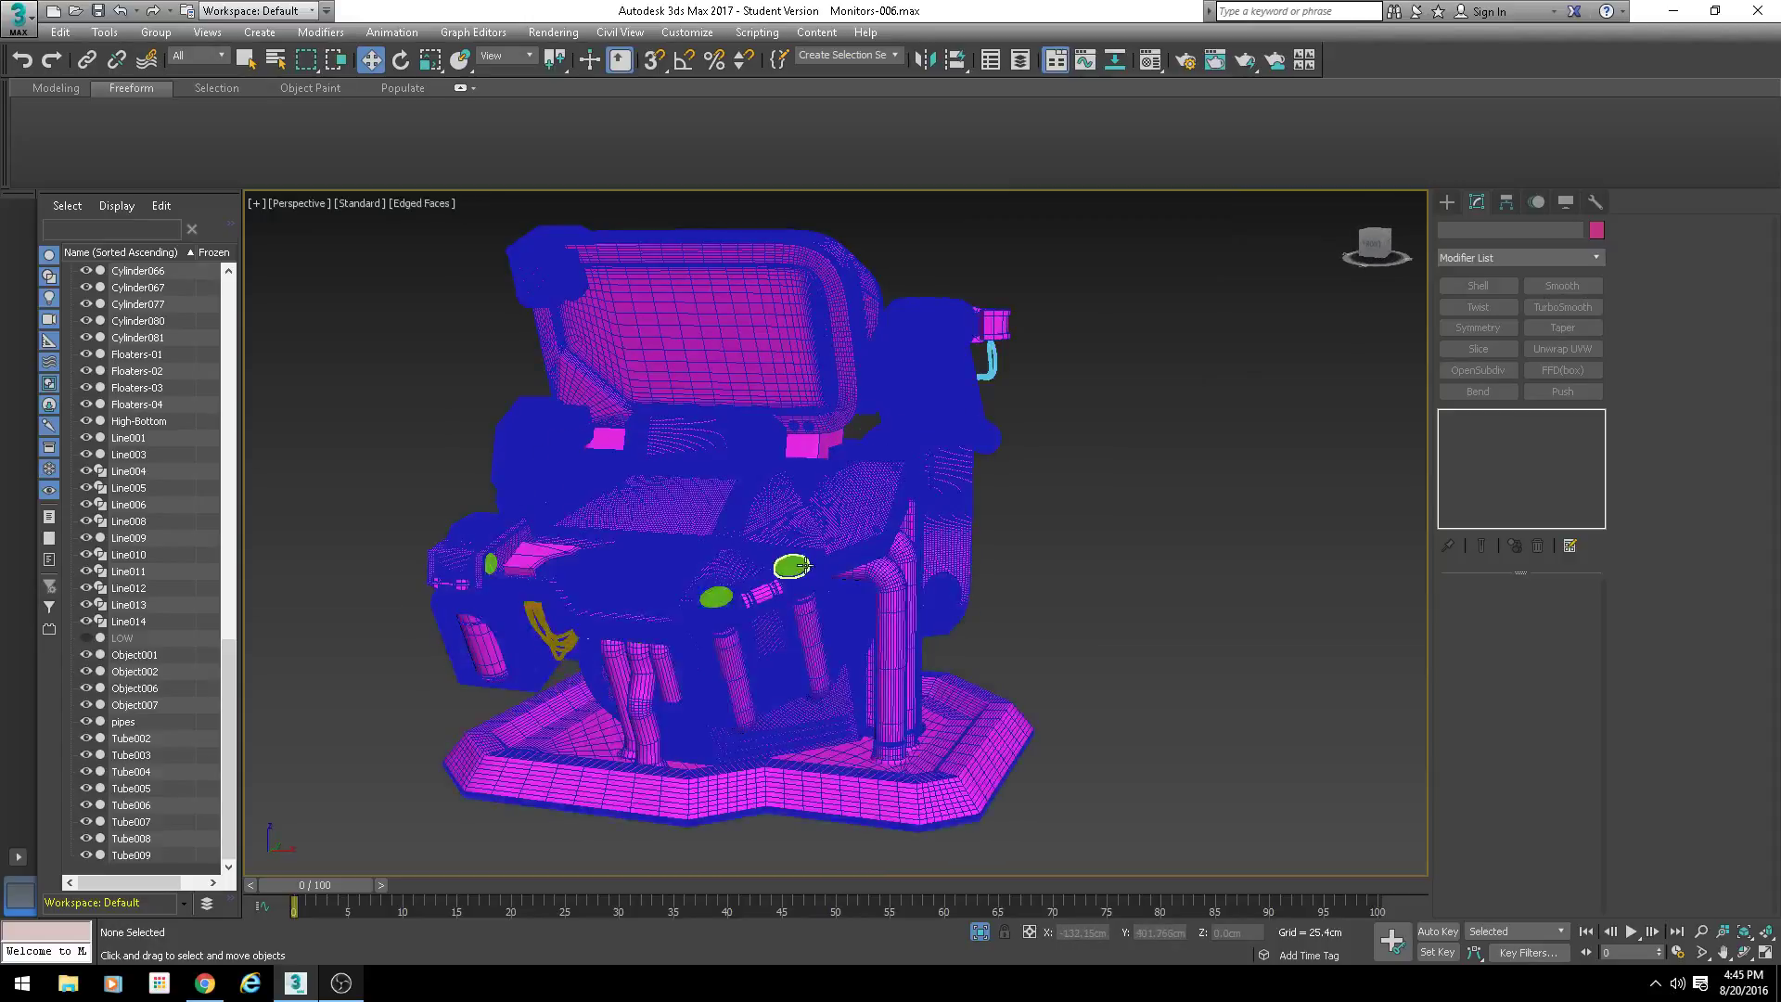
{"action": "scroll", "coordinate": [803, 567], "scroll_direction": "down", "scroll_amount": 6}
{"action": "middle_click_drag", "start_coordinate": [791, 556], "coordinate": [906, 597], "text": "alt"}
{"action": "scroll", "coordinate": [816, 594], "scroll_direction": "up", "scroll_amount": 5}
{"action": "scroll", "coordinate": [885, 601], "scroll_direction": "down", "scroll_amount": 3}
{"action": "scroll", "coordinate": [906, 596], "scroll_direction": "up", "scroll_amount": 3}
Step: Bring up the Material Editor, review the first two materials and select the unused cyan material 03 - Default
{"action": "key", "text": "m"}
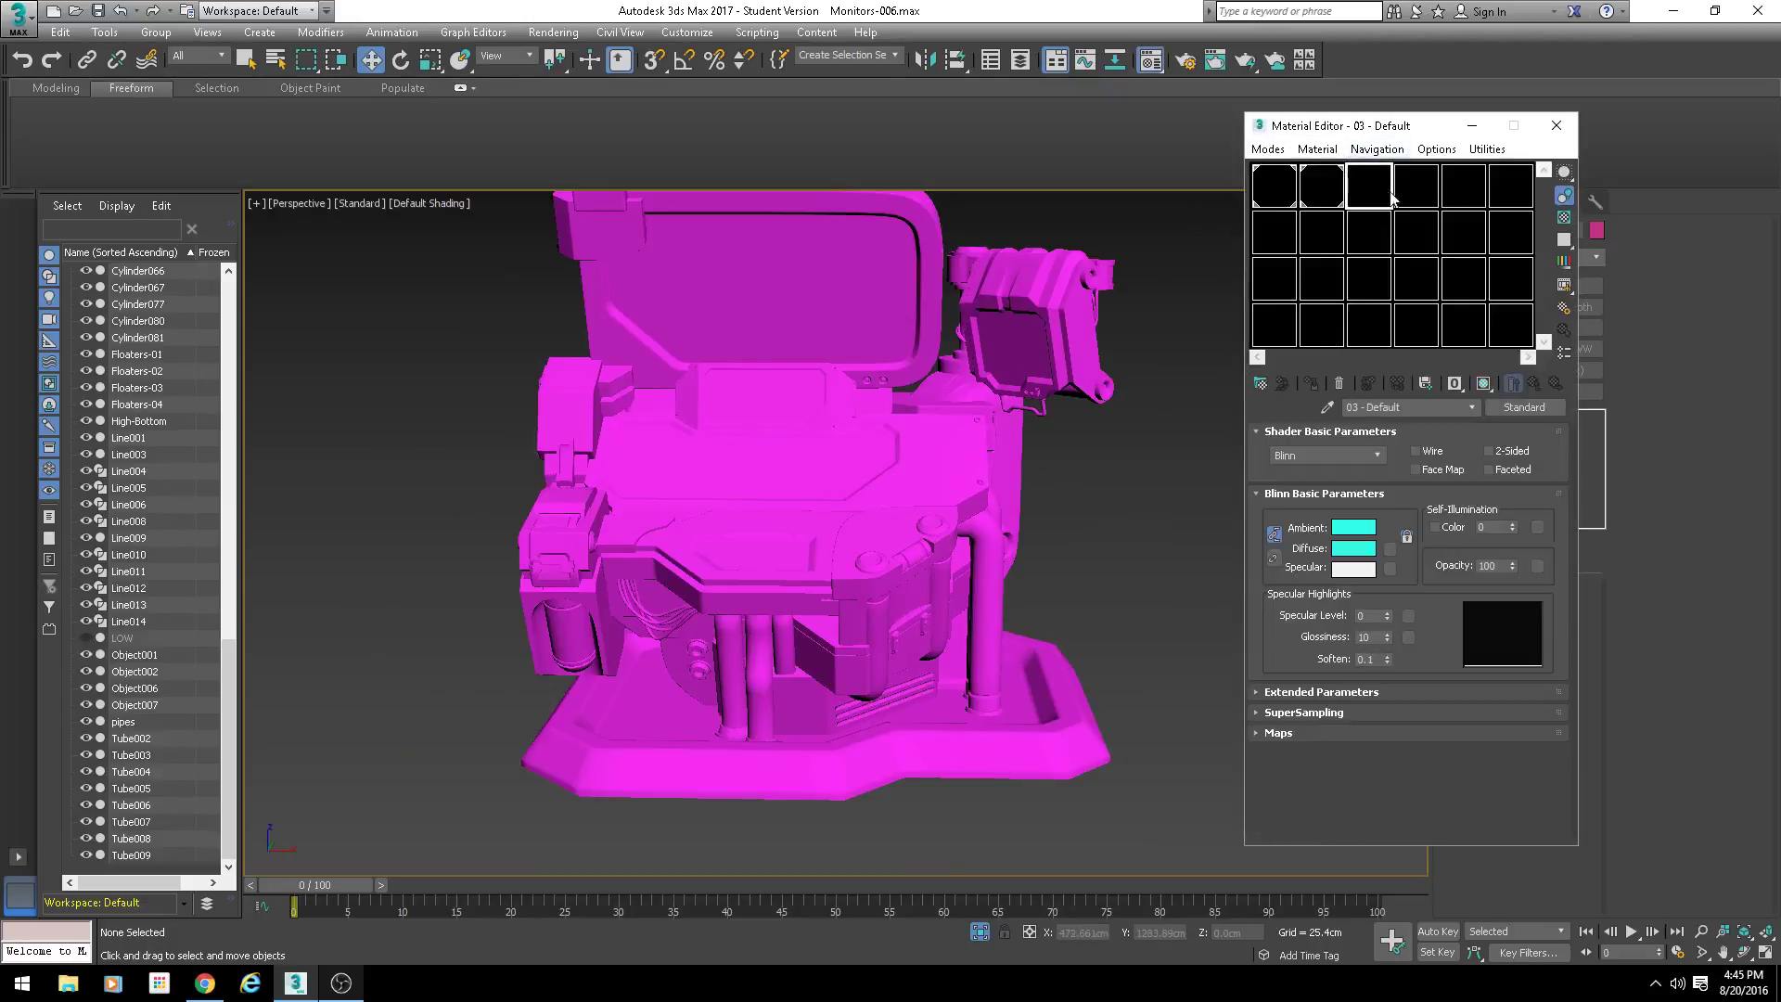
{"action": "left_click", "coordinate": [1289, 191]}
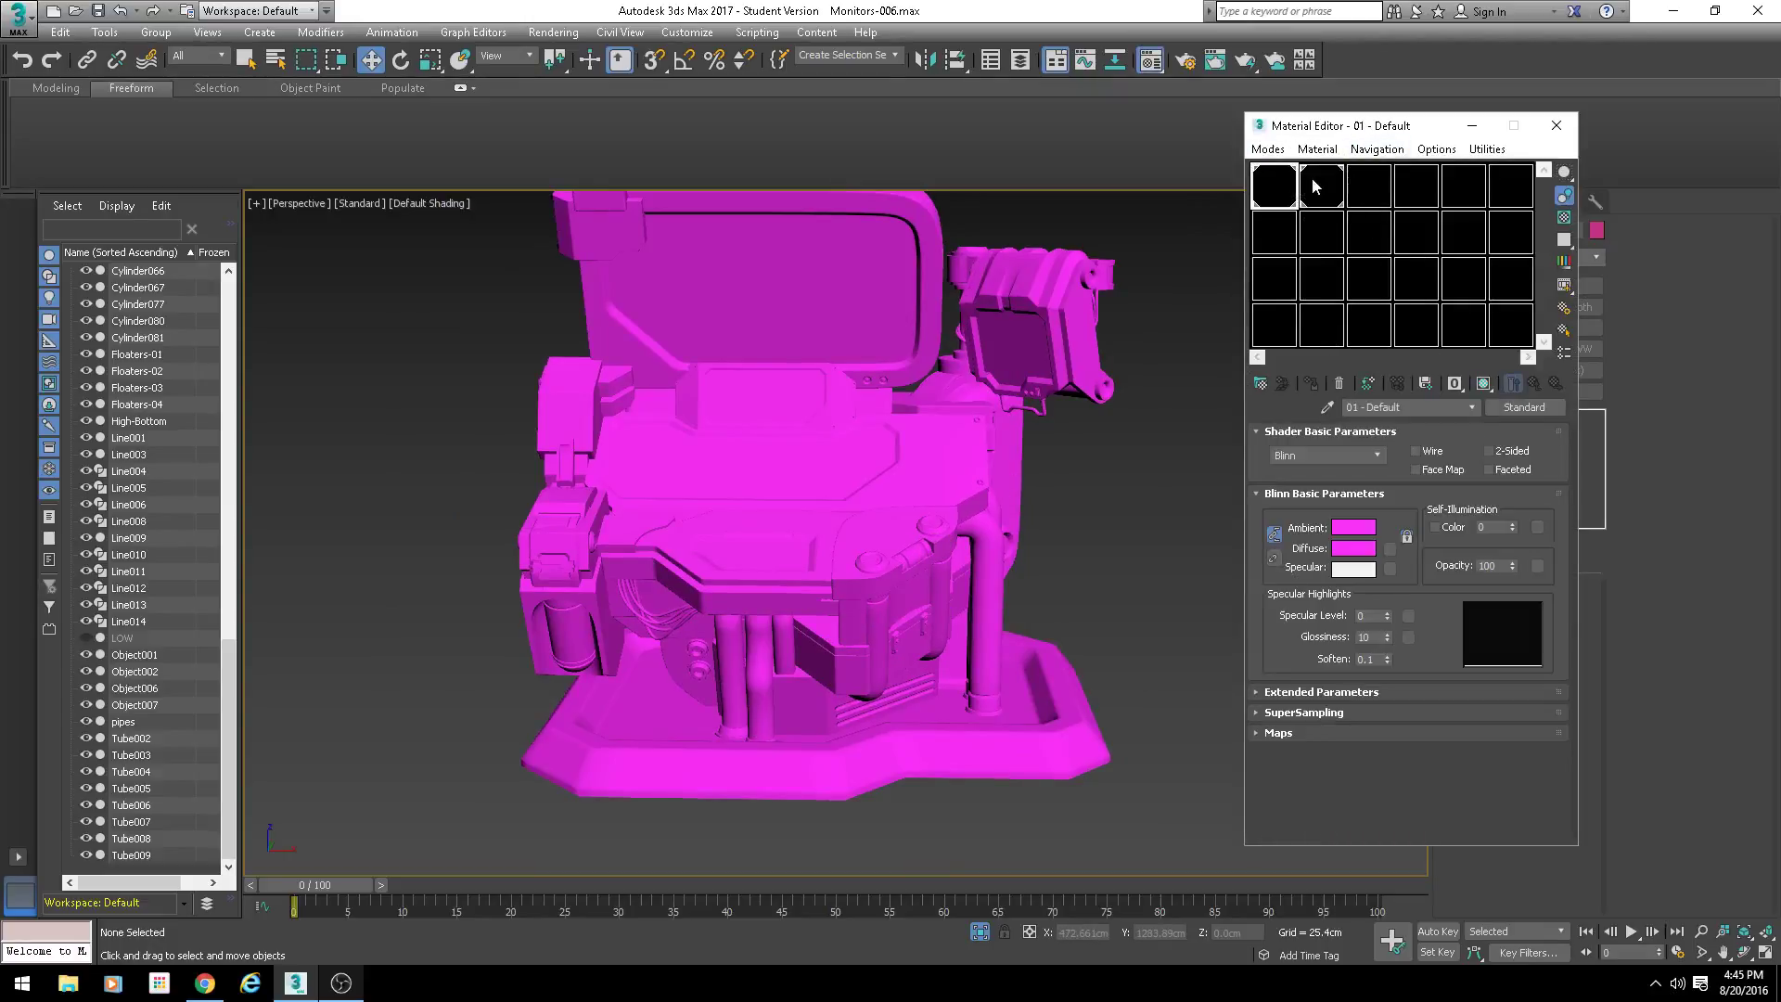
{"action": "left_click", "coordinate": [1313, 186]}
{"action": "left_click", "coordinate": [1365, 186]}
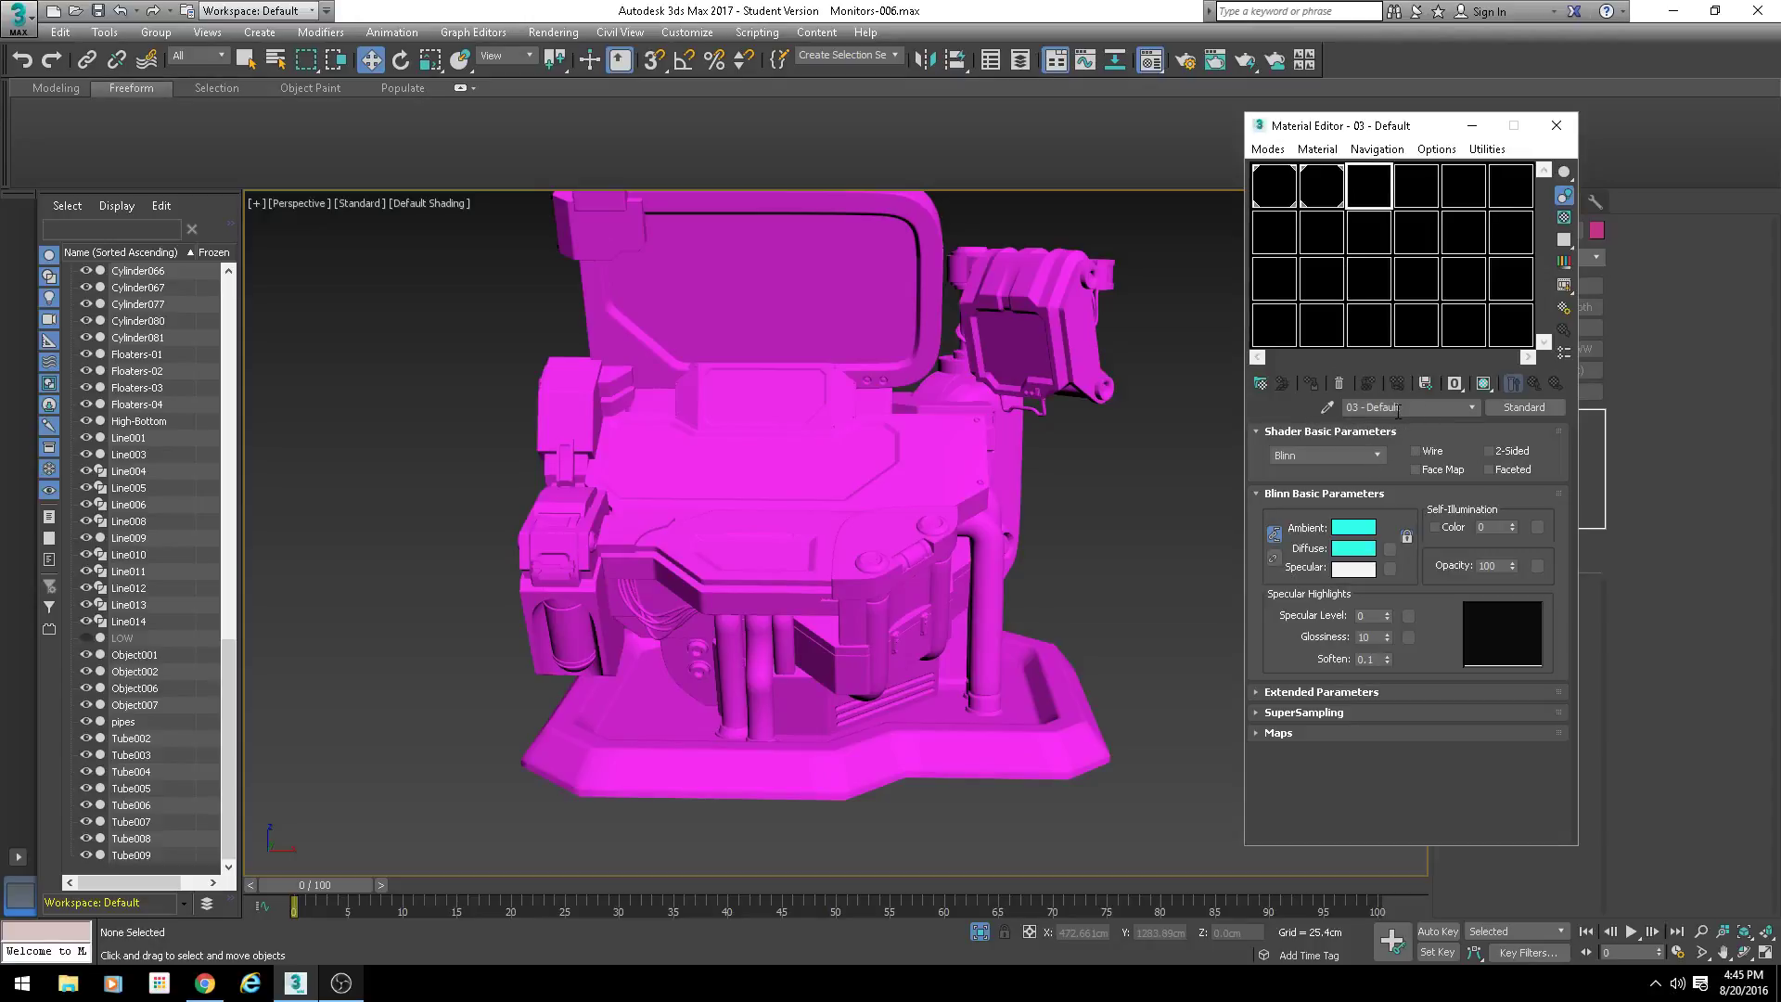
Step: Assign the cyan 03 - Default material to the three vertical pipes under the front edge of the desk
{"action": "middle_click_drag", "start_coordinate": [843, 531], "coordinate": [791, 408]}
{"action": "scroll", "coordinate": [751, 604], "scroll_direction": "up", "scroll_amount": 2}
{"action": "middle_click_drag", "start_coordinate": [785, 580], "coordinate": [809, 547], "text": "alt"}
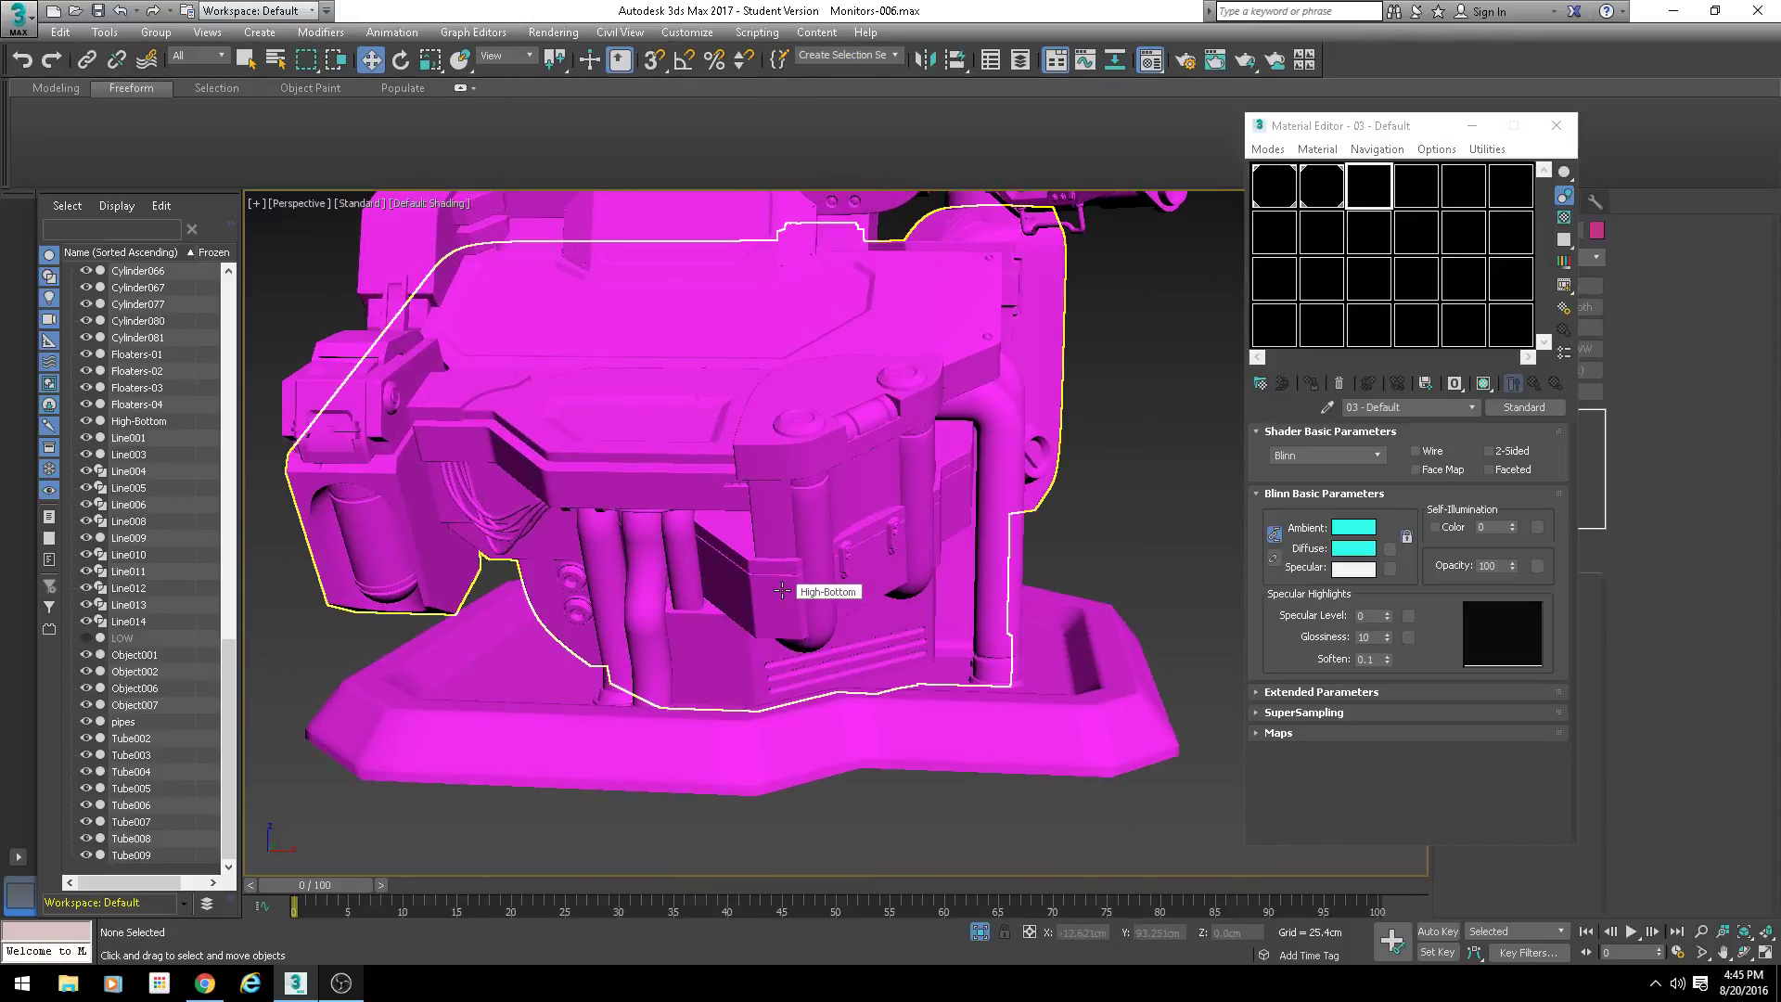
{"action": "scroll", "coordinate": [777, 590], "scroll_direction": "up", "scroll_amount": 3}
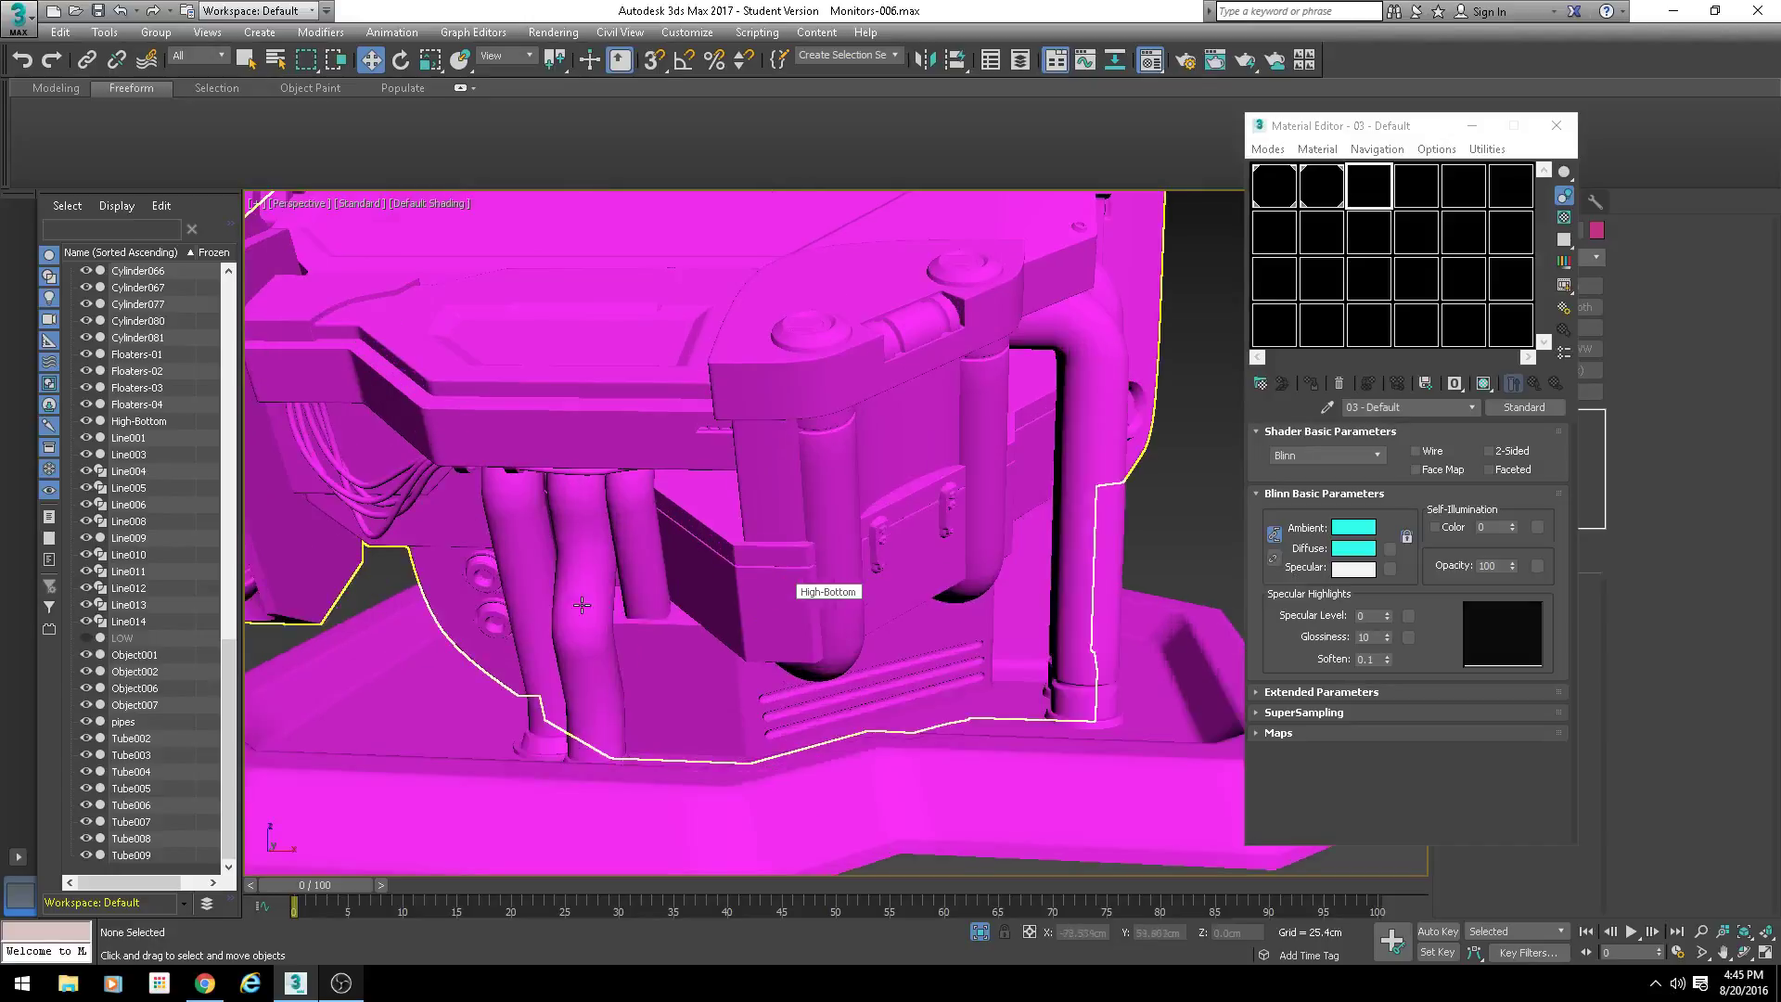
{"action": "left_click", "coordinate": [592, 554]}
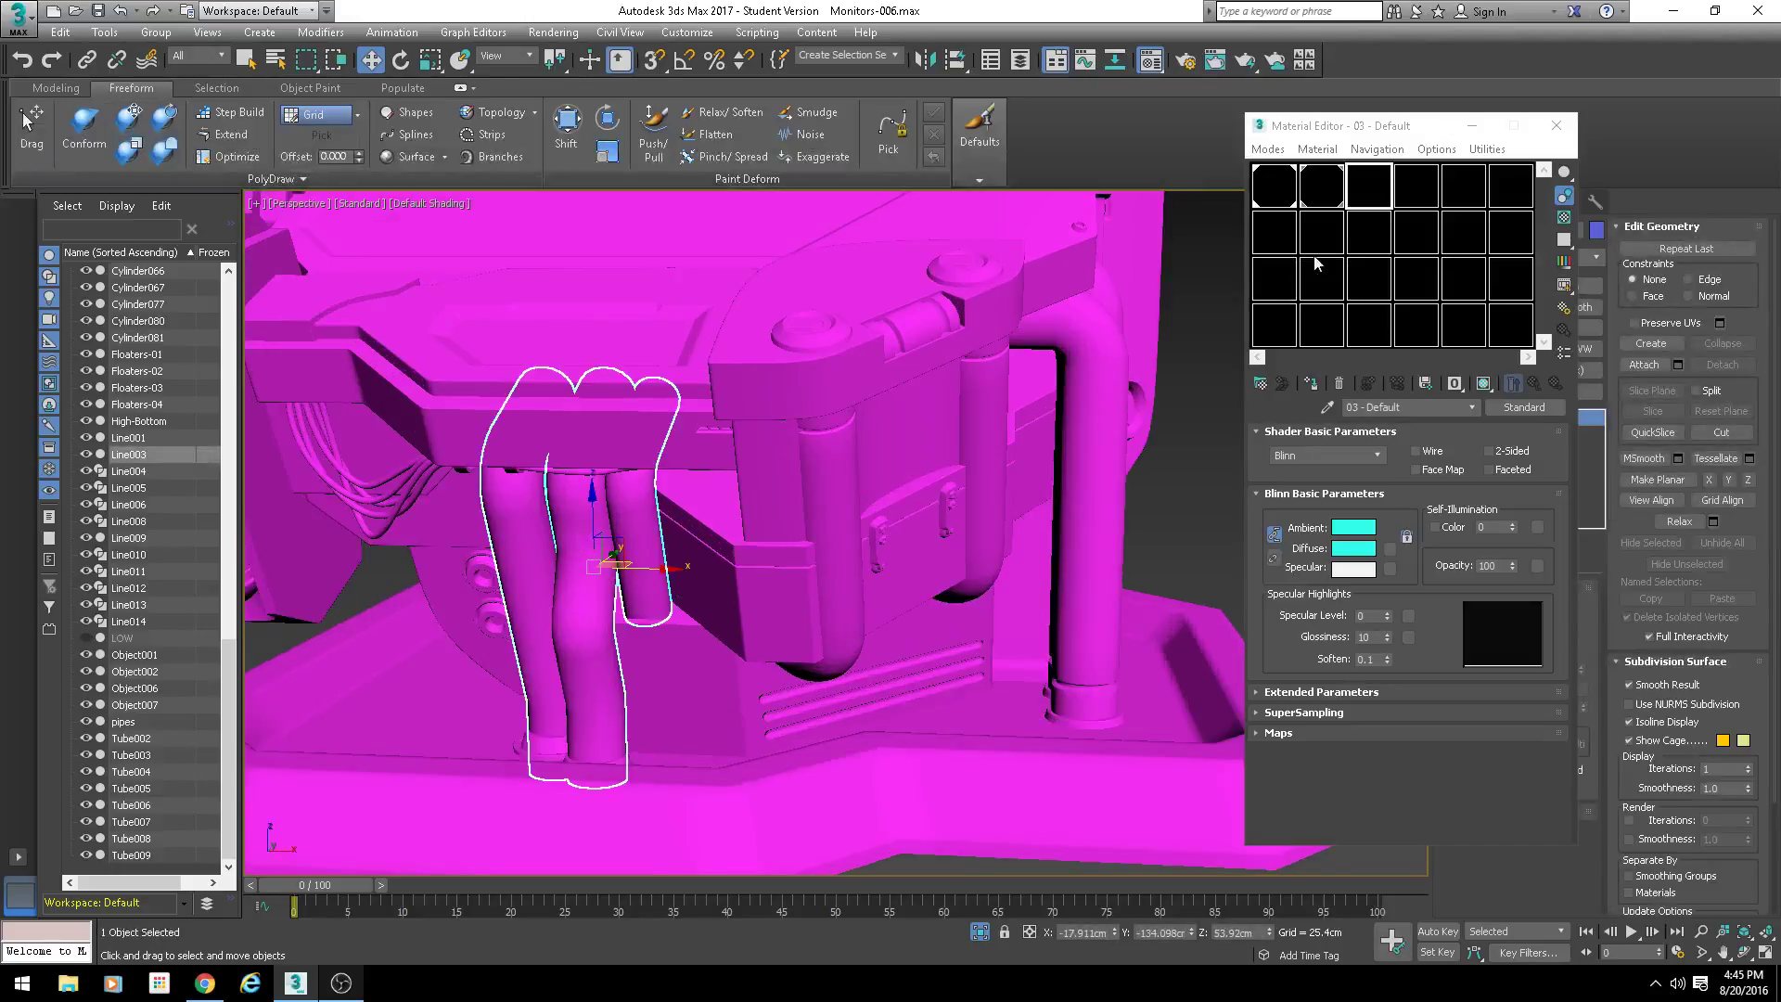
{"action": "left_click", "coordinate": [1314, 385]}
Step: Assign the cyan material to the two round-ended pipes on the front corner and to the large bent pipes beside them
{"action": "middle_click_drag", "start_coordinate": [888, 610], "coordinate": [827, 622], "text": "alt"}
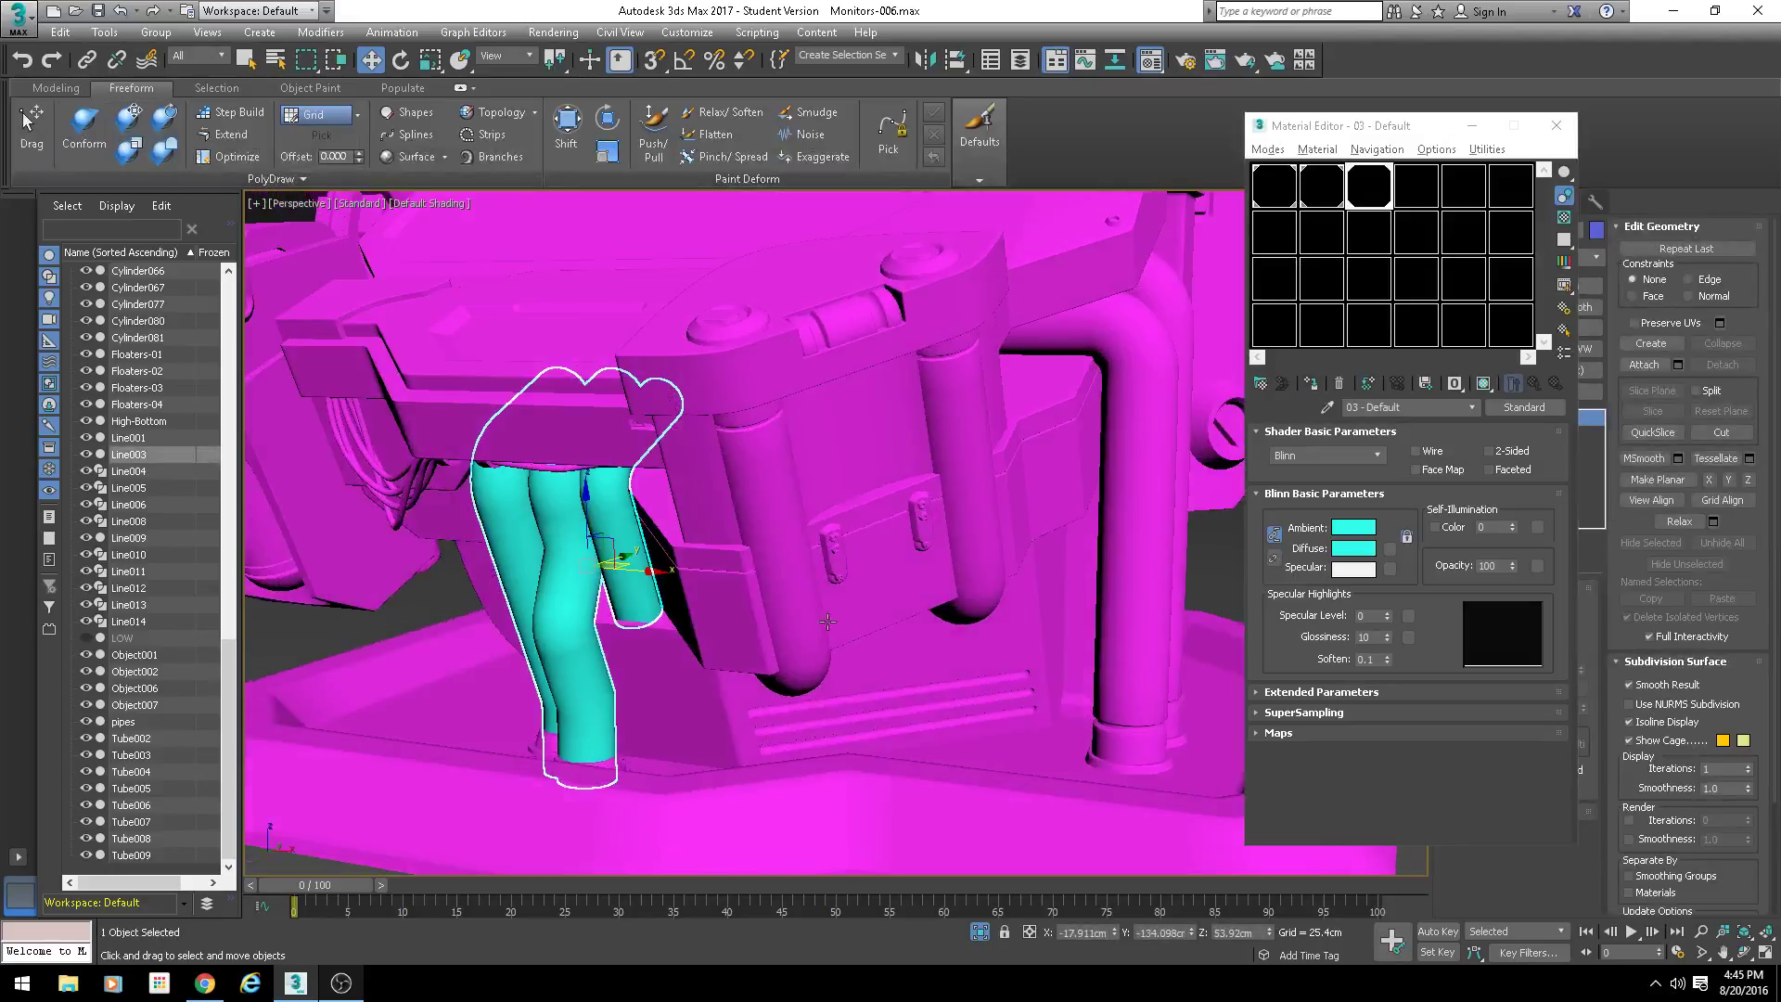
{"action": "left_click", "coordinate": [743, 474]}
{"action": "left_click", "coordinate": [1310, 383]}
{"action": "left_click", "coordinate": [1143, 386]}
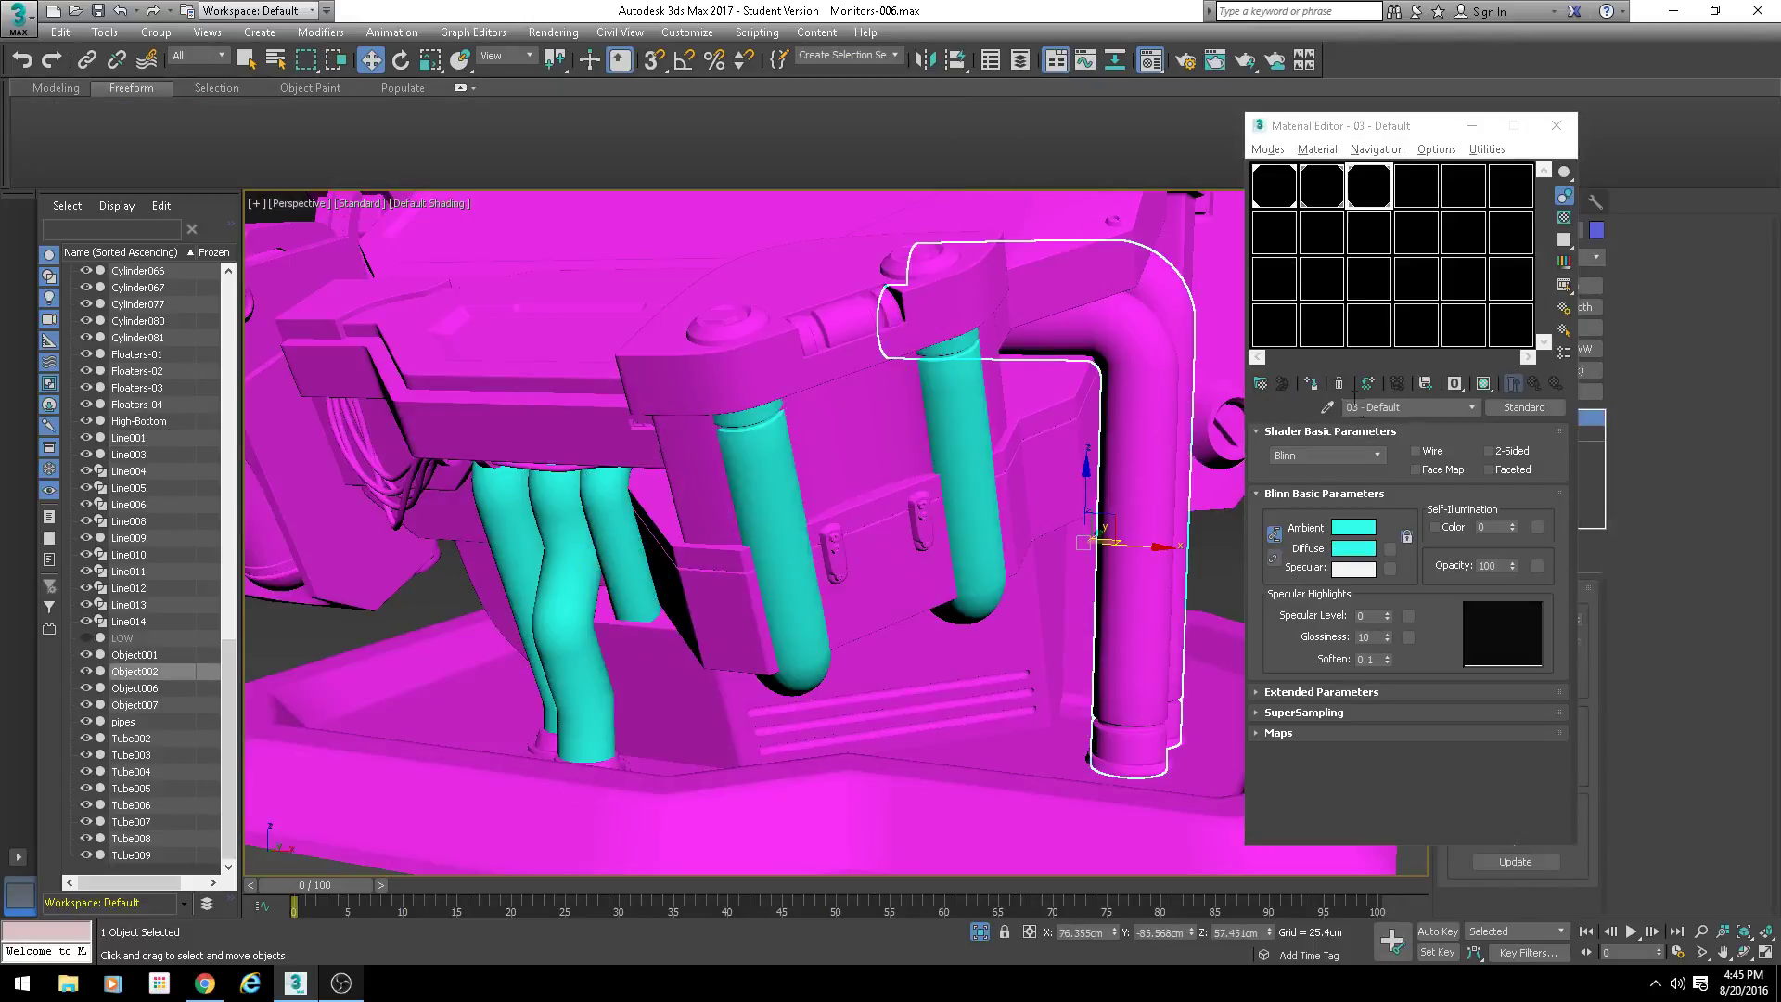
{"action": "left_click", "coordinate": [1309, 384]}
Step: Rename the cyan material to Pipes
{"action": "scroll", "coordinate": [877, 556], "scroll_direction": "down", "scroll_amount": 5}
{"action": "middle_click_drag", "start_coordinate": [877, 557], "coordinate": [955, 562], "text": "alt"}
{"action": "left_click", "coordinate": [1391, 408]}
{"action": "type", "text": "Pipes"}
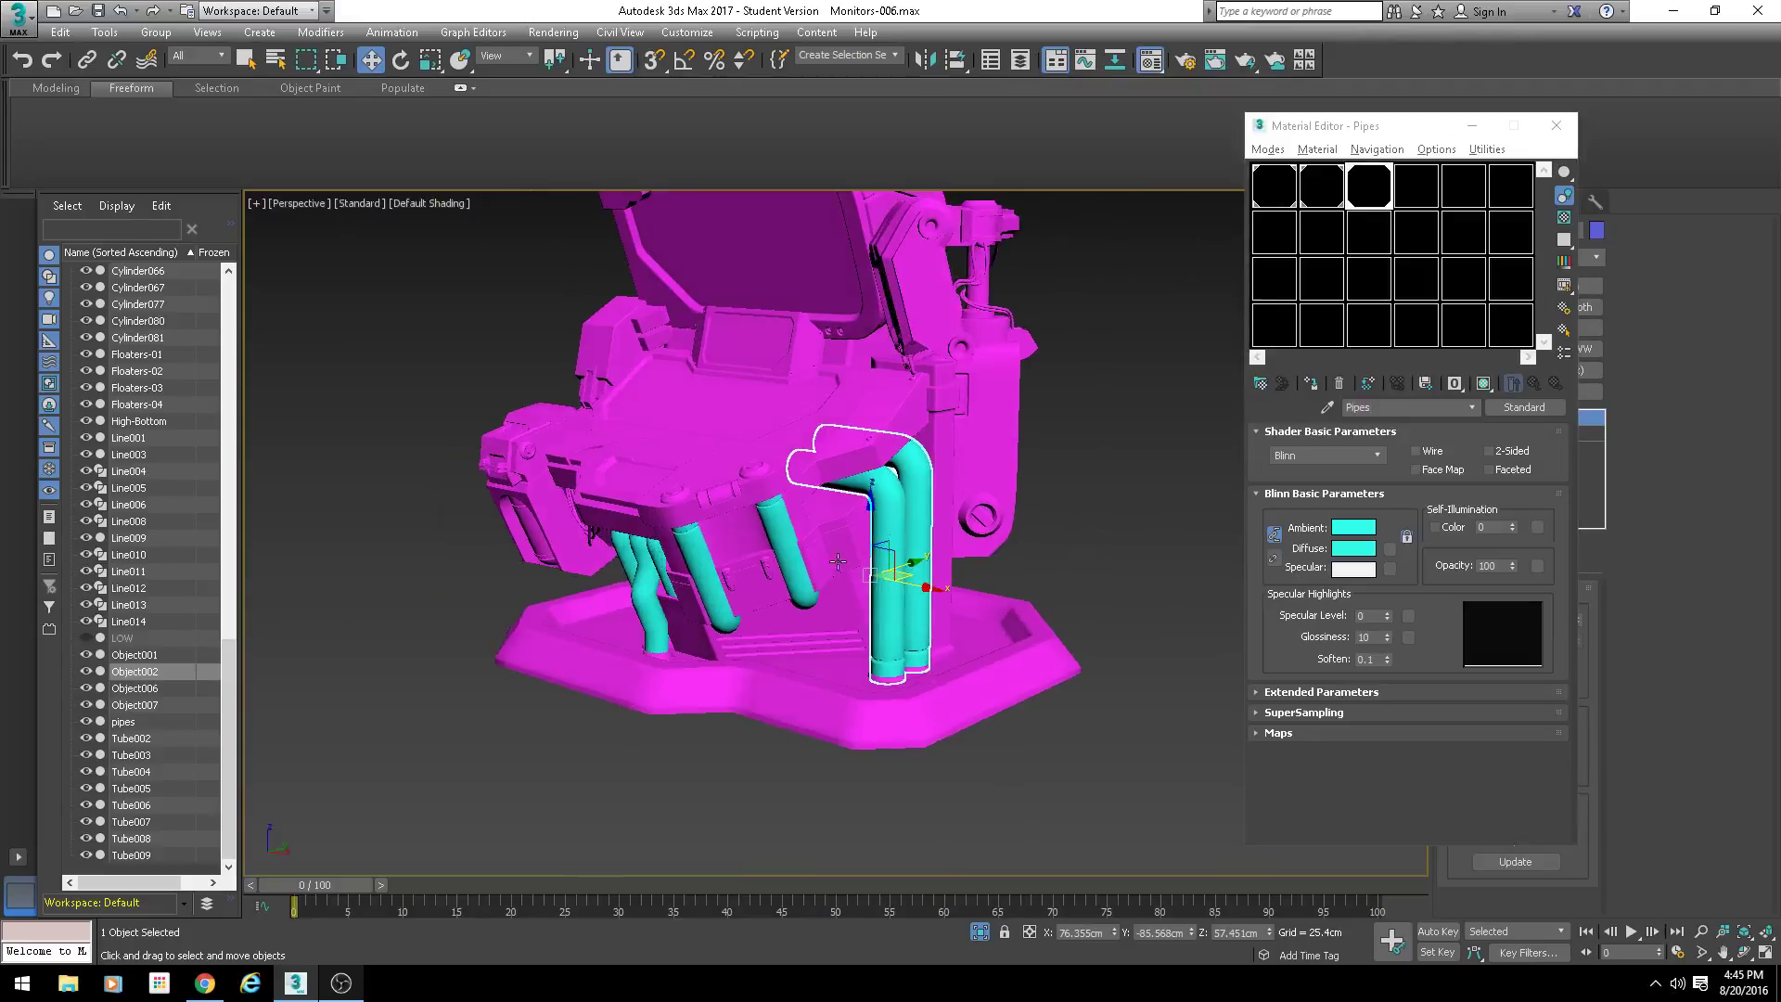
Step: Assign the Pipes material to the two round caps above the front corner pipes
{"action": "scroll", "coordinate": [928, 487], "scroll_direction": "up", "scroll_amount": 5}
{"action": "scroll", "coordinate": [863, 464], "scroll_direction": "down", "scroll_amount": 2}
{"action": "scroll", "coordinate": [798, 434], "scroll_direction": "up", "scroll_amount": 3}
{"action": "left_click", "coordinate": [799, 401]}
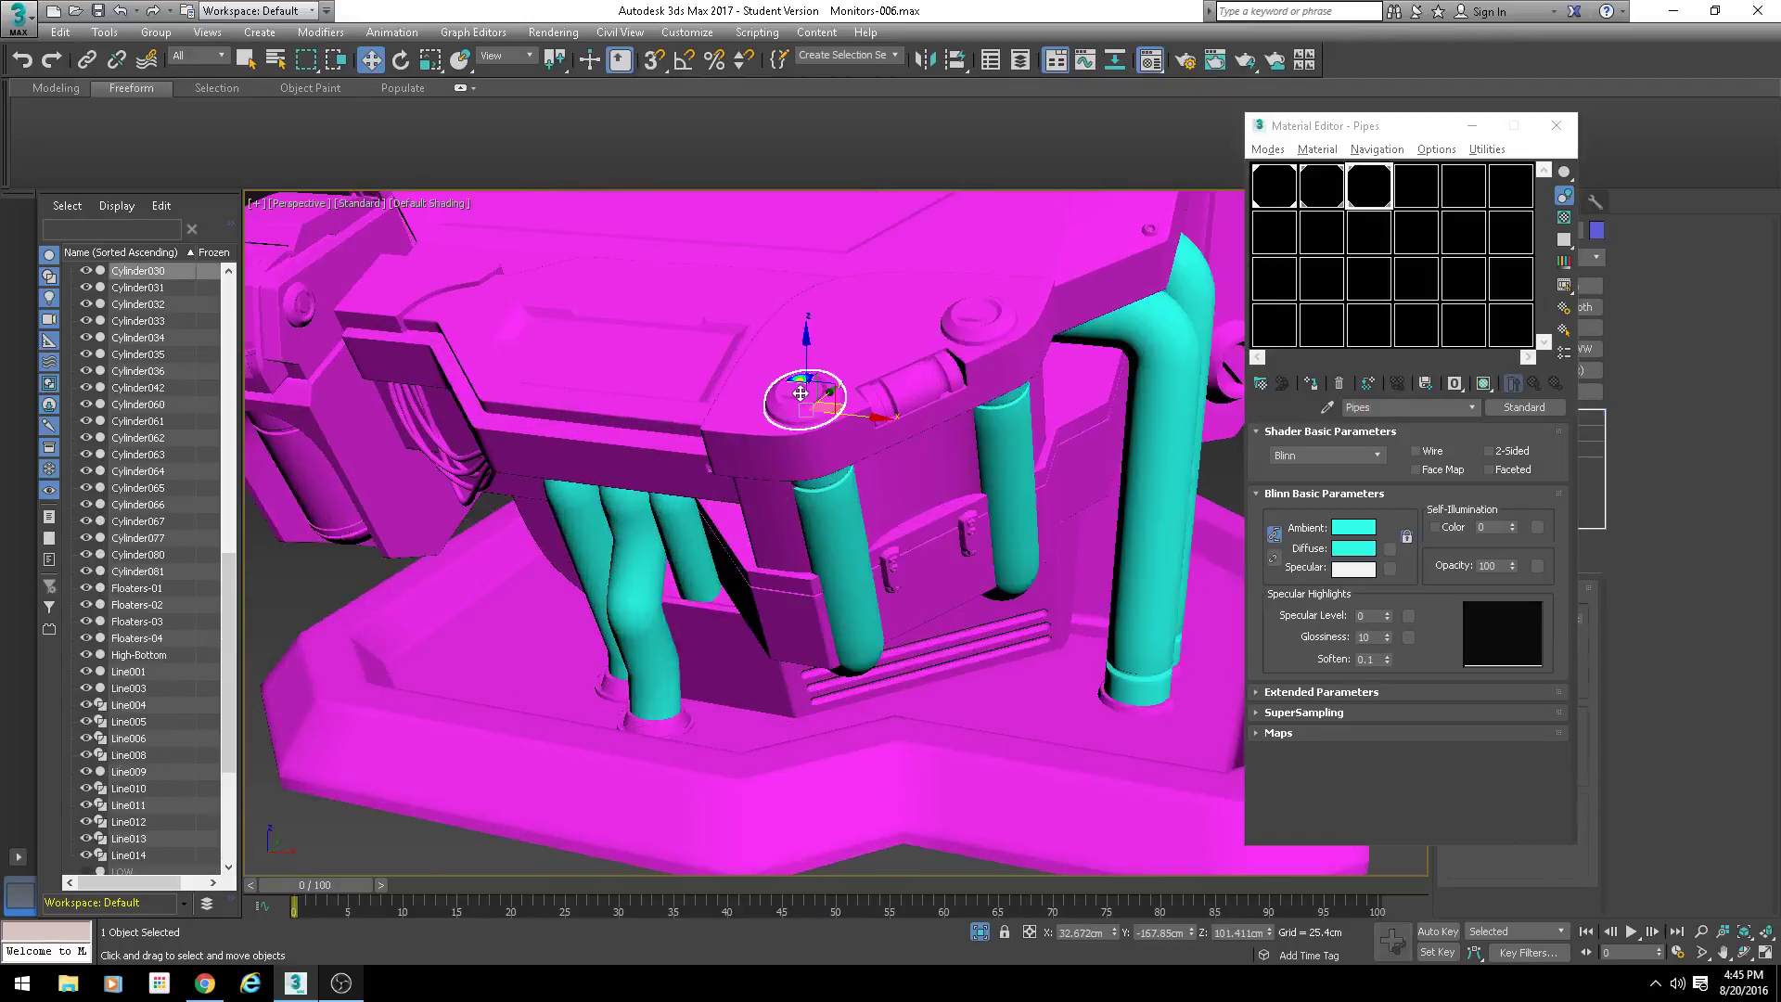
{"action": "left_click", "coordinate": [976, 317], "text": "ctrl"}
{"action": "left_click", "coordinate": [1312, 383]}
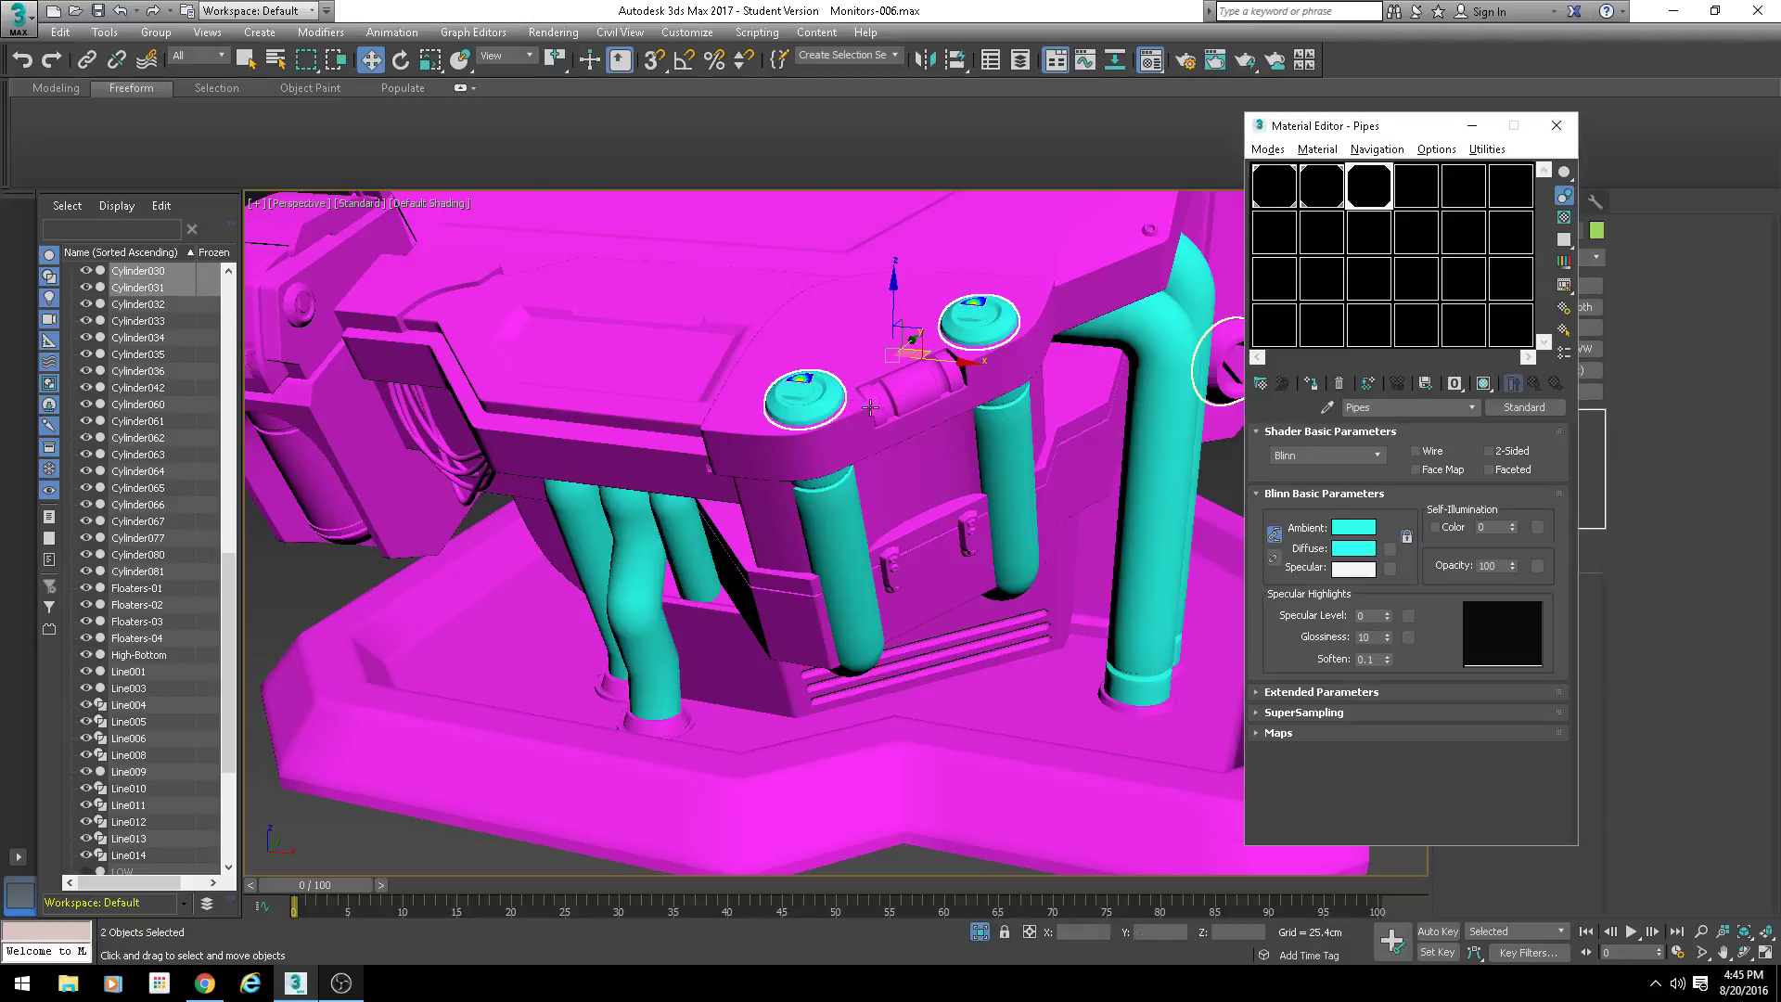
Step: Assign the unused blue material 04 - Default to the three thin wires on the outer face of the side tank housing
{"action": "middle_click_drag", "start_coordinate": [870, 404], "coordinate": [638, 425], "text": "alt"}
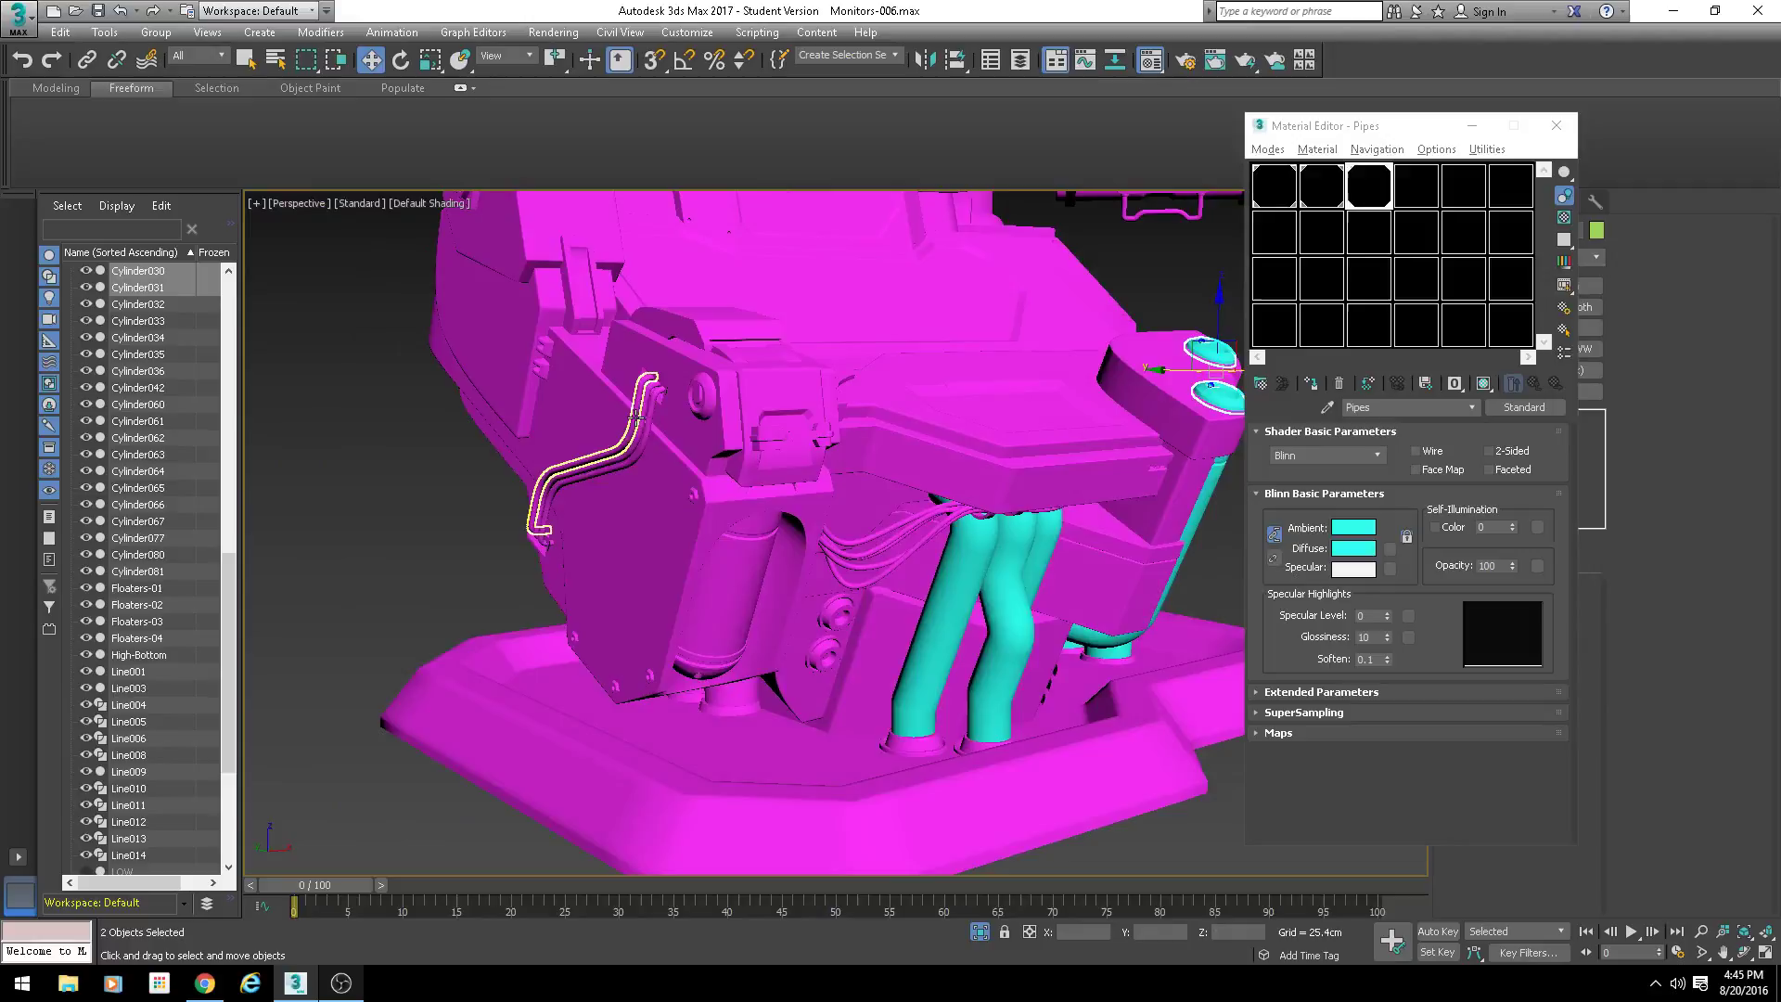
{"action": "left_click", "coordinate": [636, 414]}
{"action": "scroll", "coordinate": [636, 414], "scroll_direction": "up", "scroll_amount": 5}
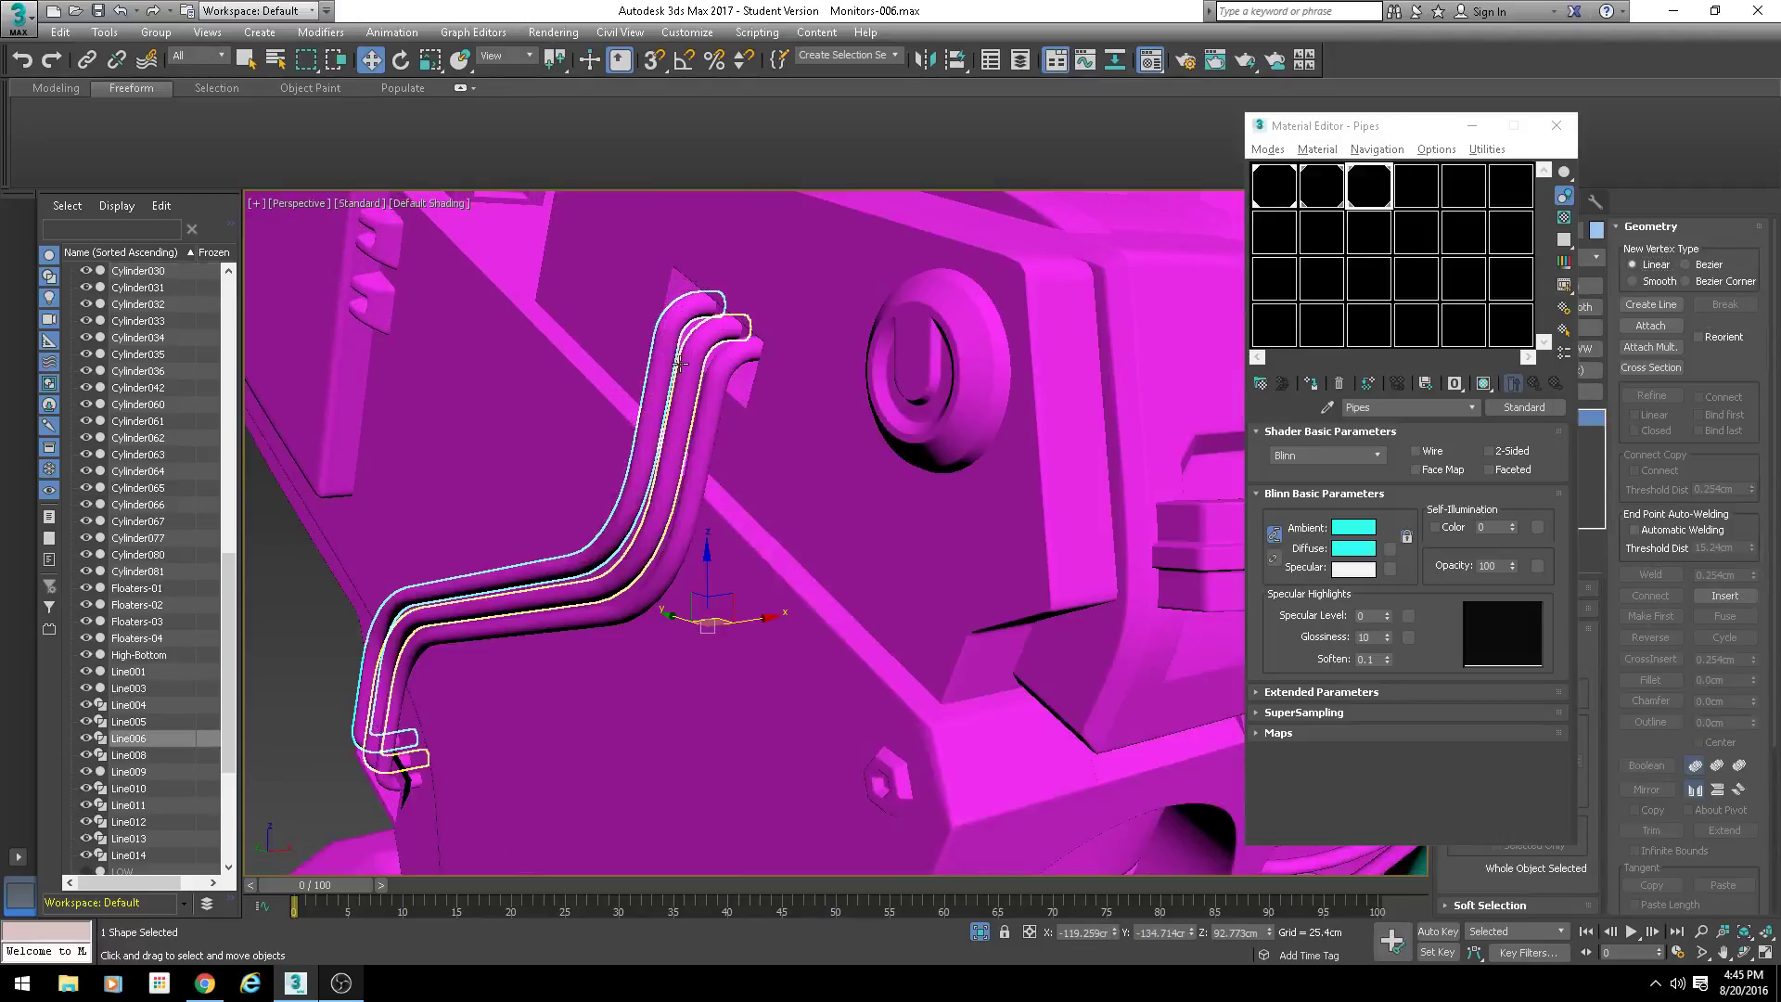
{"action": "left_click", "coordinate": [680, 396], "text": "ctrl"}
{"action": "left_click", "coordinate": [708, 395], "text": "ctrl"}
{"action": "key", "text": "z"}
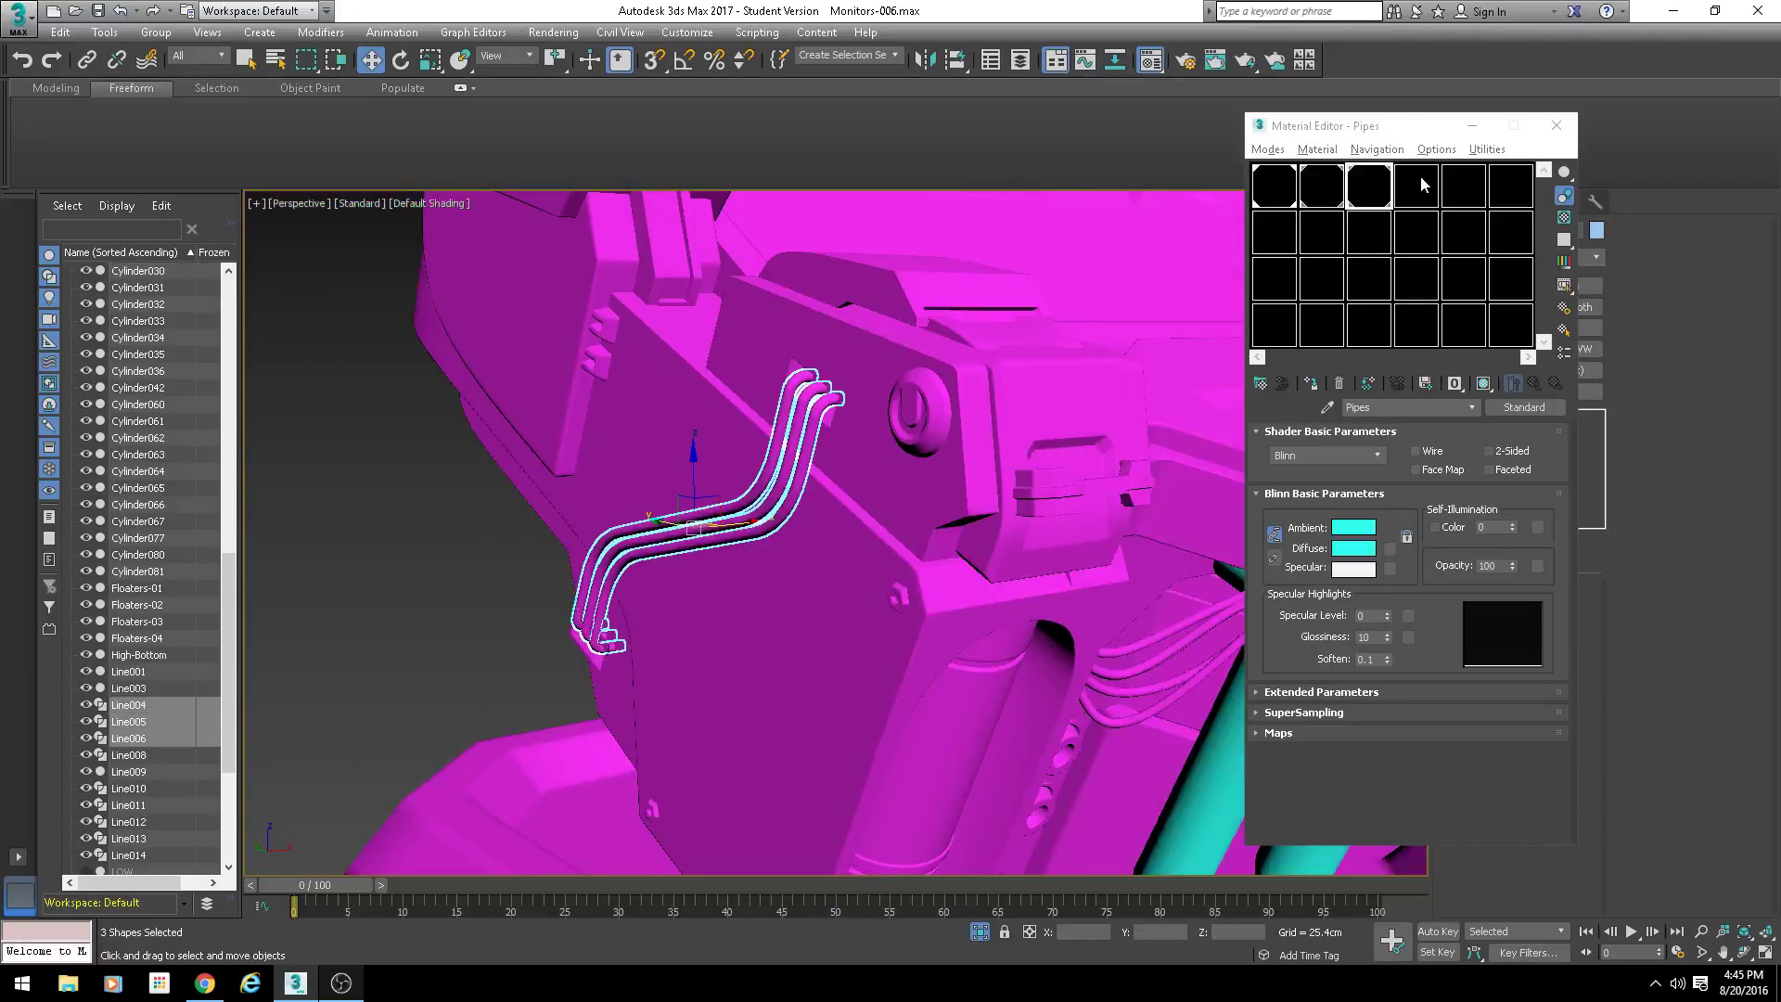
{"action": "left_click", "coordinate": [1416, 186]}
{"action": "left_click", "coordinate": [1311, 383]}
Step: Rename the blue material to Wires
{"action": "middle_click_drag", "start_coordinate": [816, 510], "coordinate": [616, 496]}
{"action": "scroll", "coordinate": [617, 496], "scroll_direction": "down", "scroll_amount": 4}
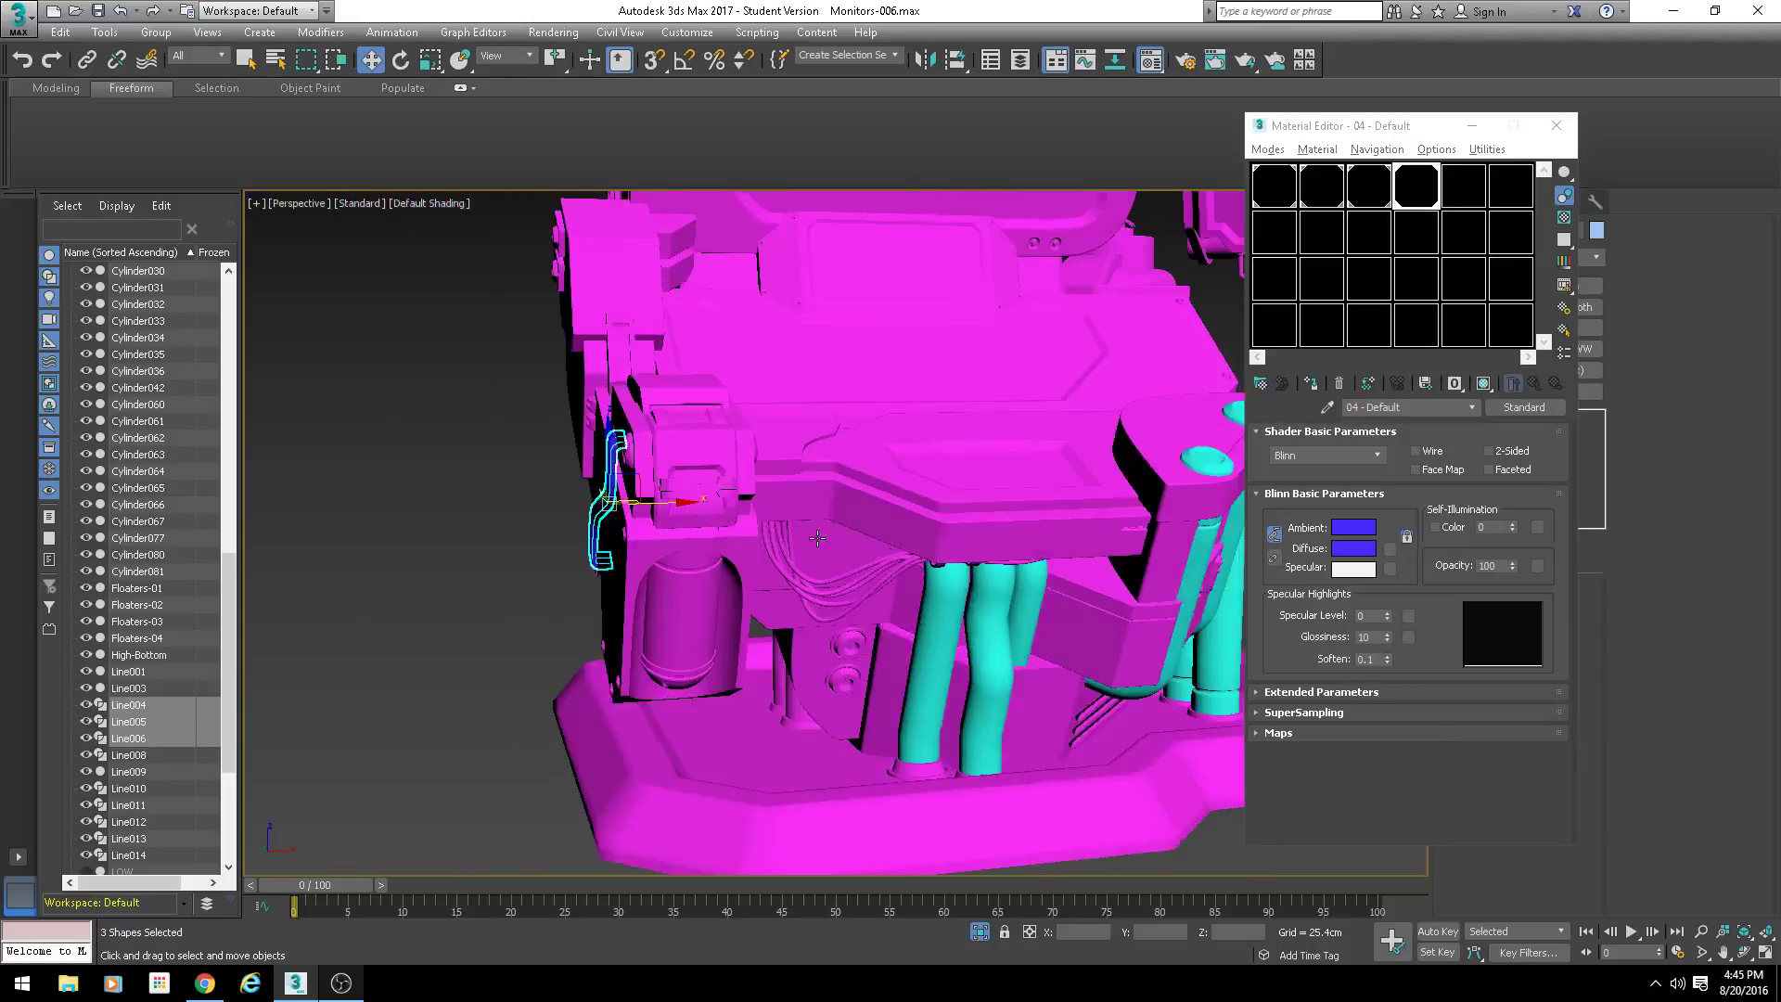
{"action": "left_click", "coordinate": [1409, 405]}
{"action": "type", "text": "Wires"}
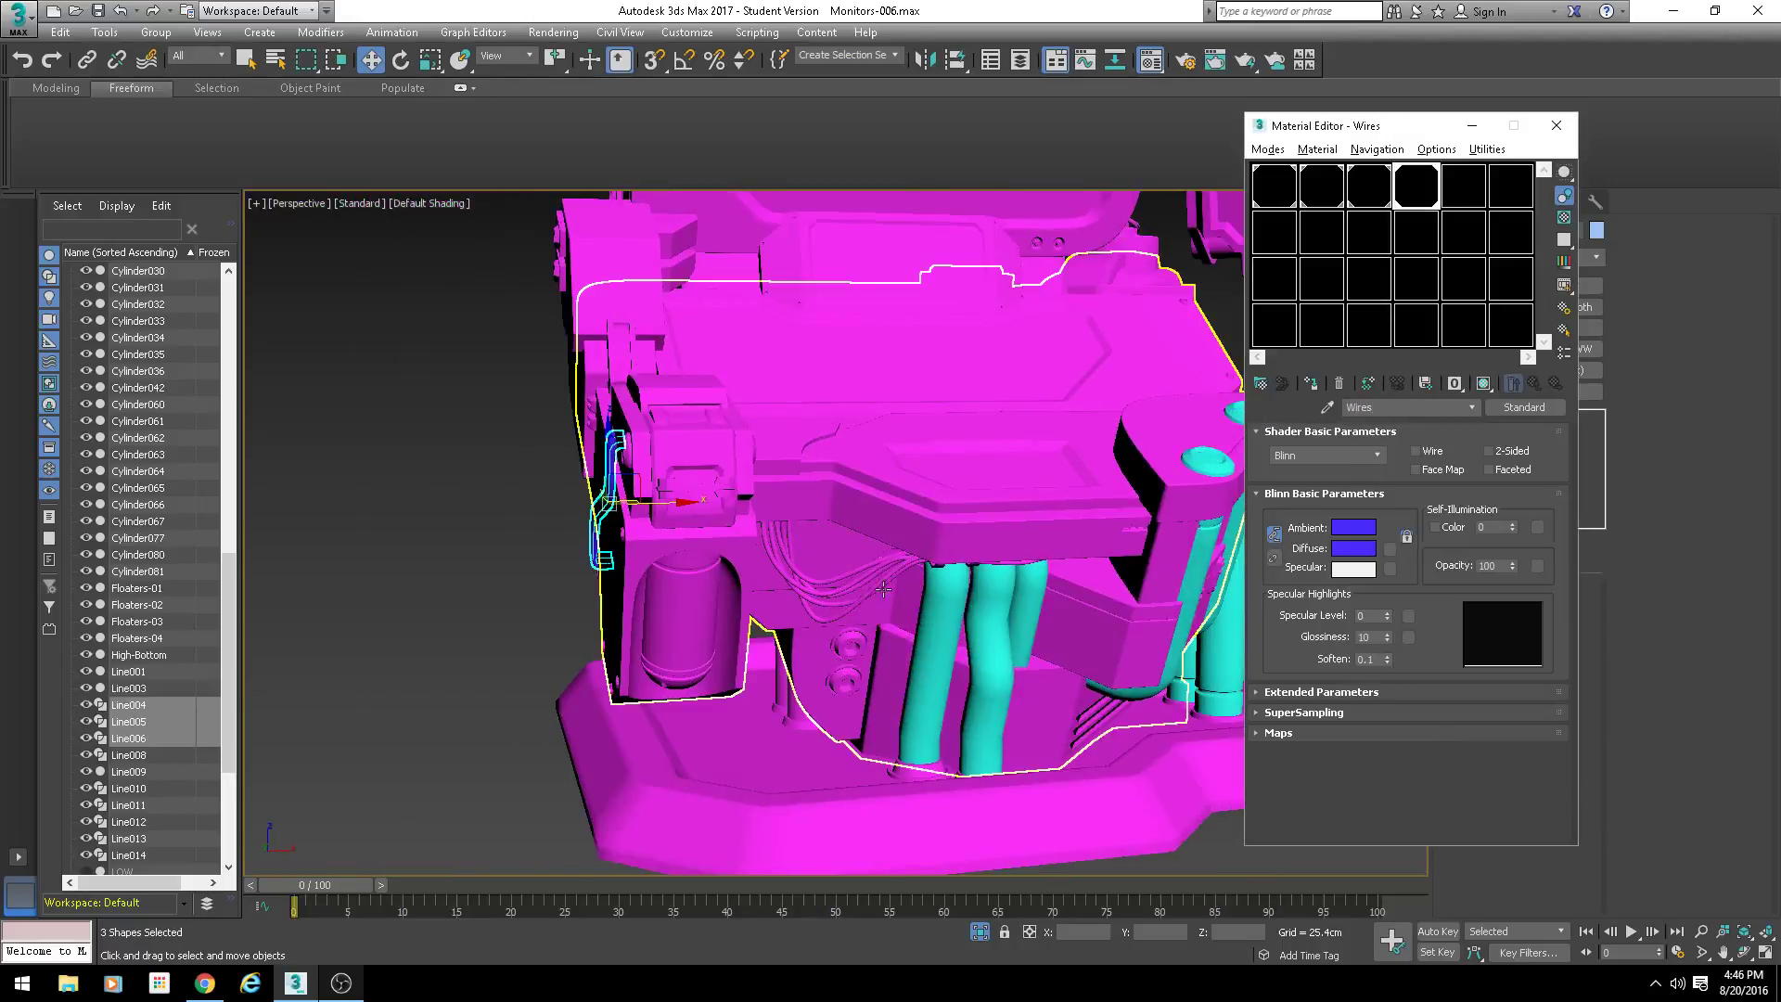
Step: Assign the Wires material to the cable bundle under the front desk edge and the cable bundle at the rear
{"action": "scroll", "coordinate": [884, 587], "scroll_direction": "up", "scroll_amount": 5}
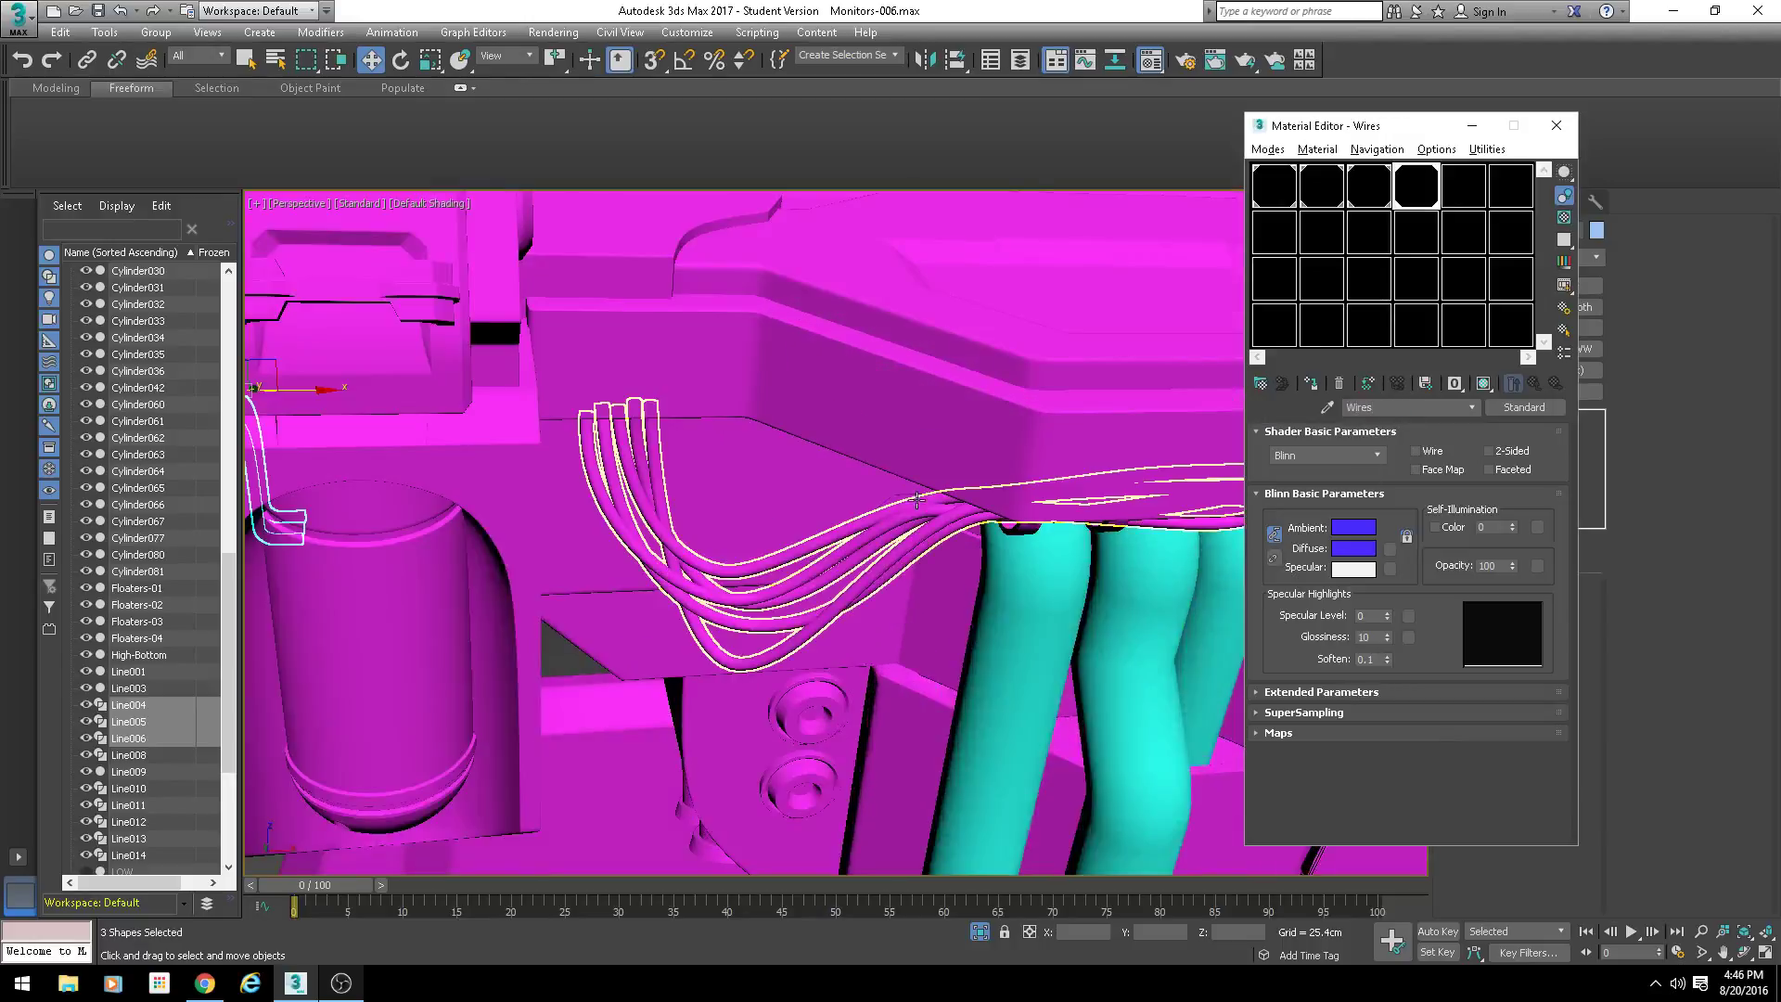
{"action": "left_click", "coordinate": [915, 501]}
{"action": "left_click", "coordinate": [1311, 383]}
{"action": "scroll", "coordinate": [705, 445], "scroll_direction": "down", "scroll_amount": 5}
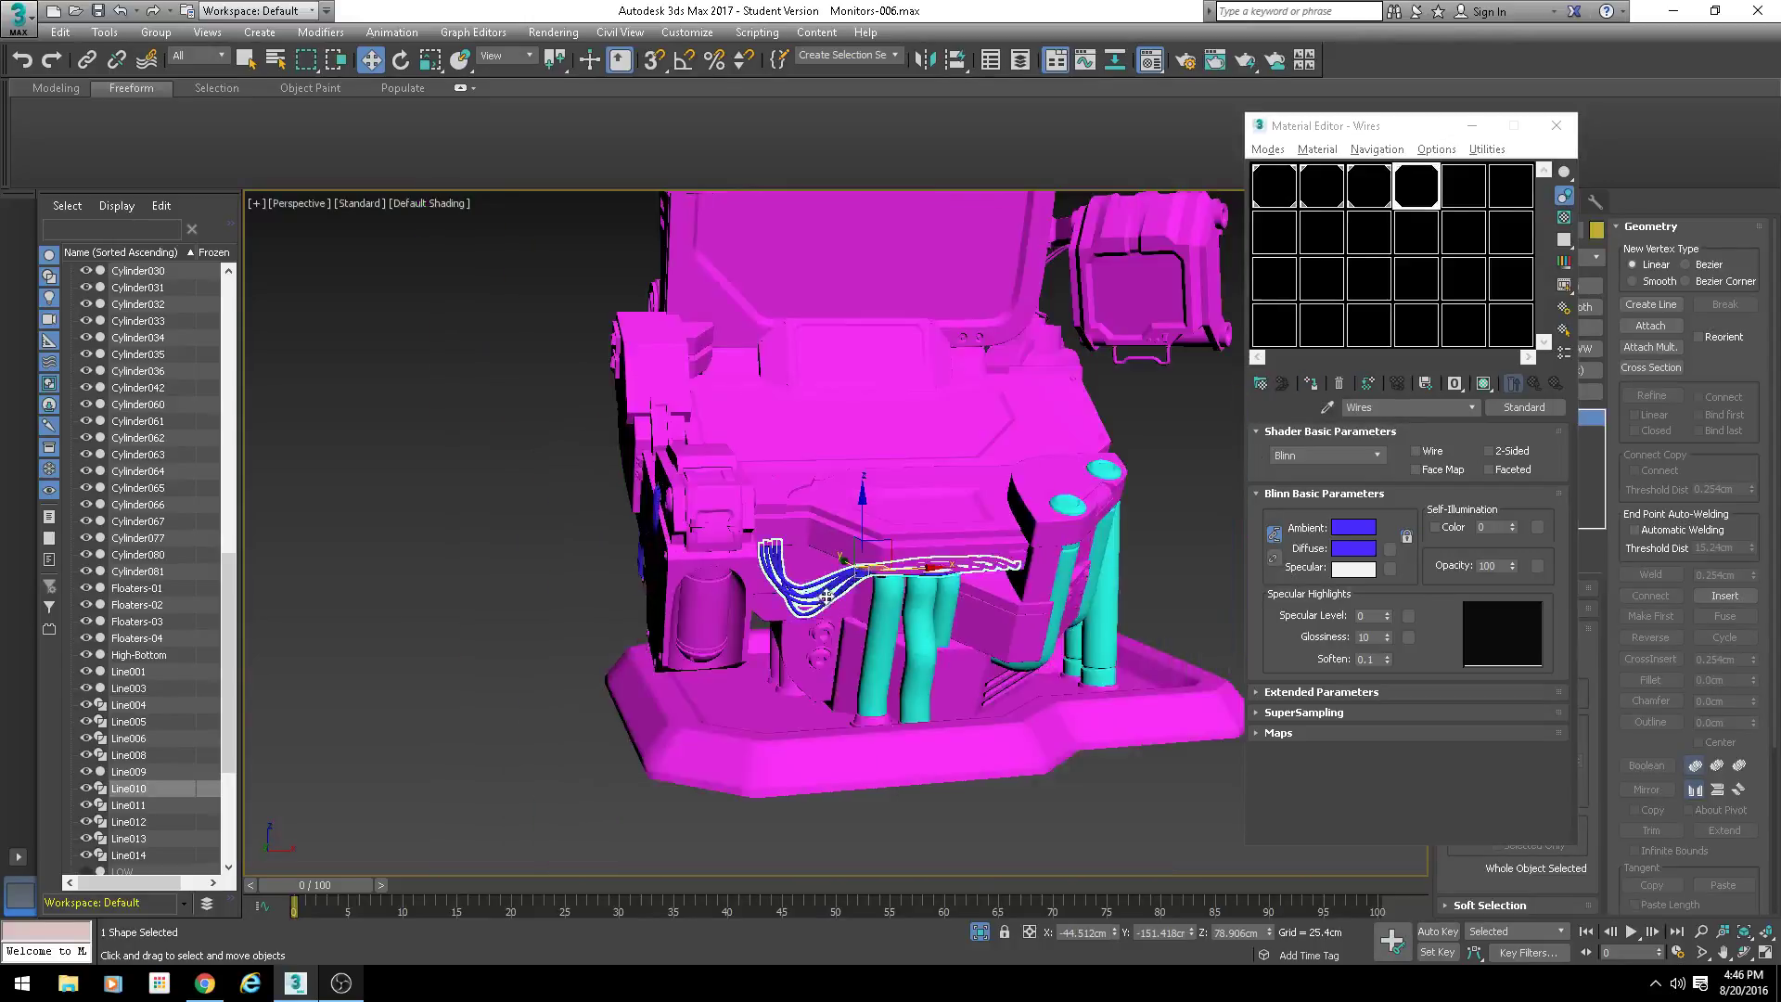
{"action": "middle_click_drag", "start_coordinate": [705, 446], "coordinate": [670, 398], "text": "alt"}
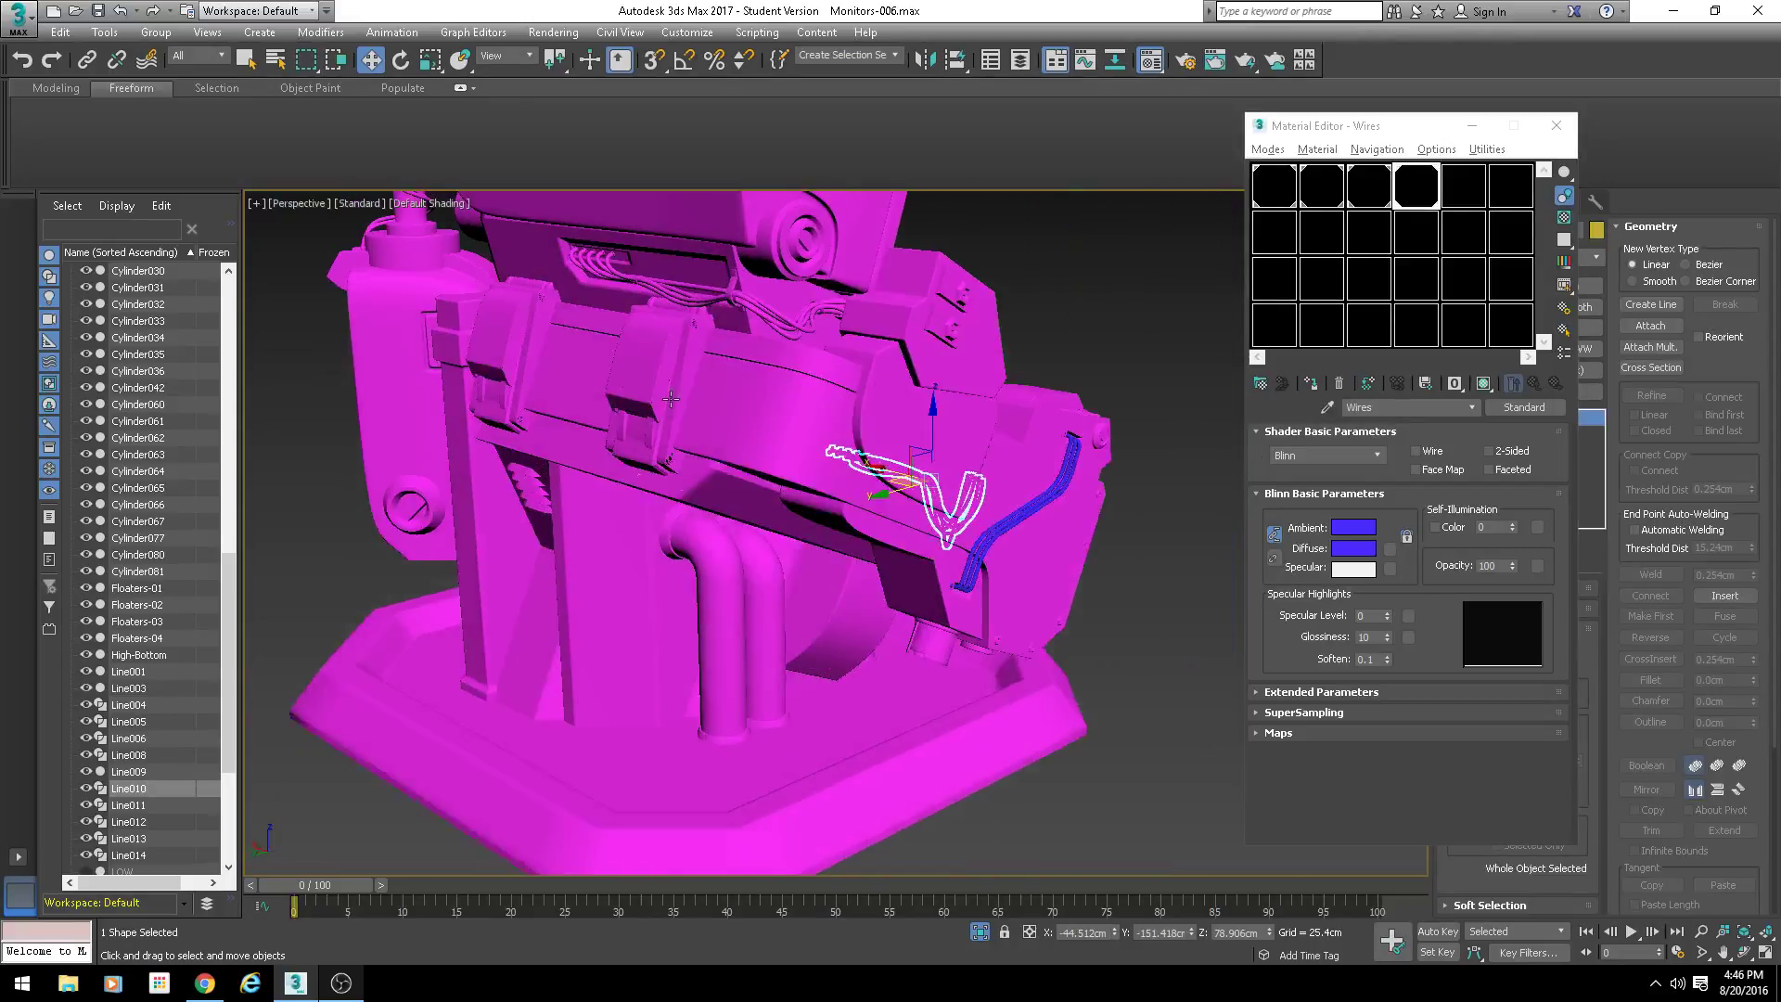
{"action": "left_click", "coordinate": [699, 291]}
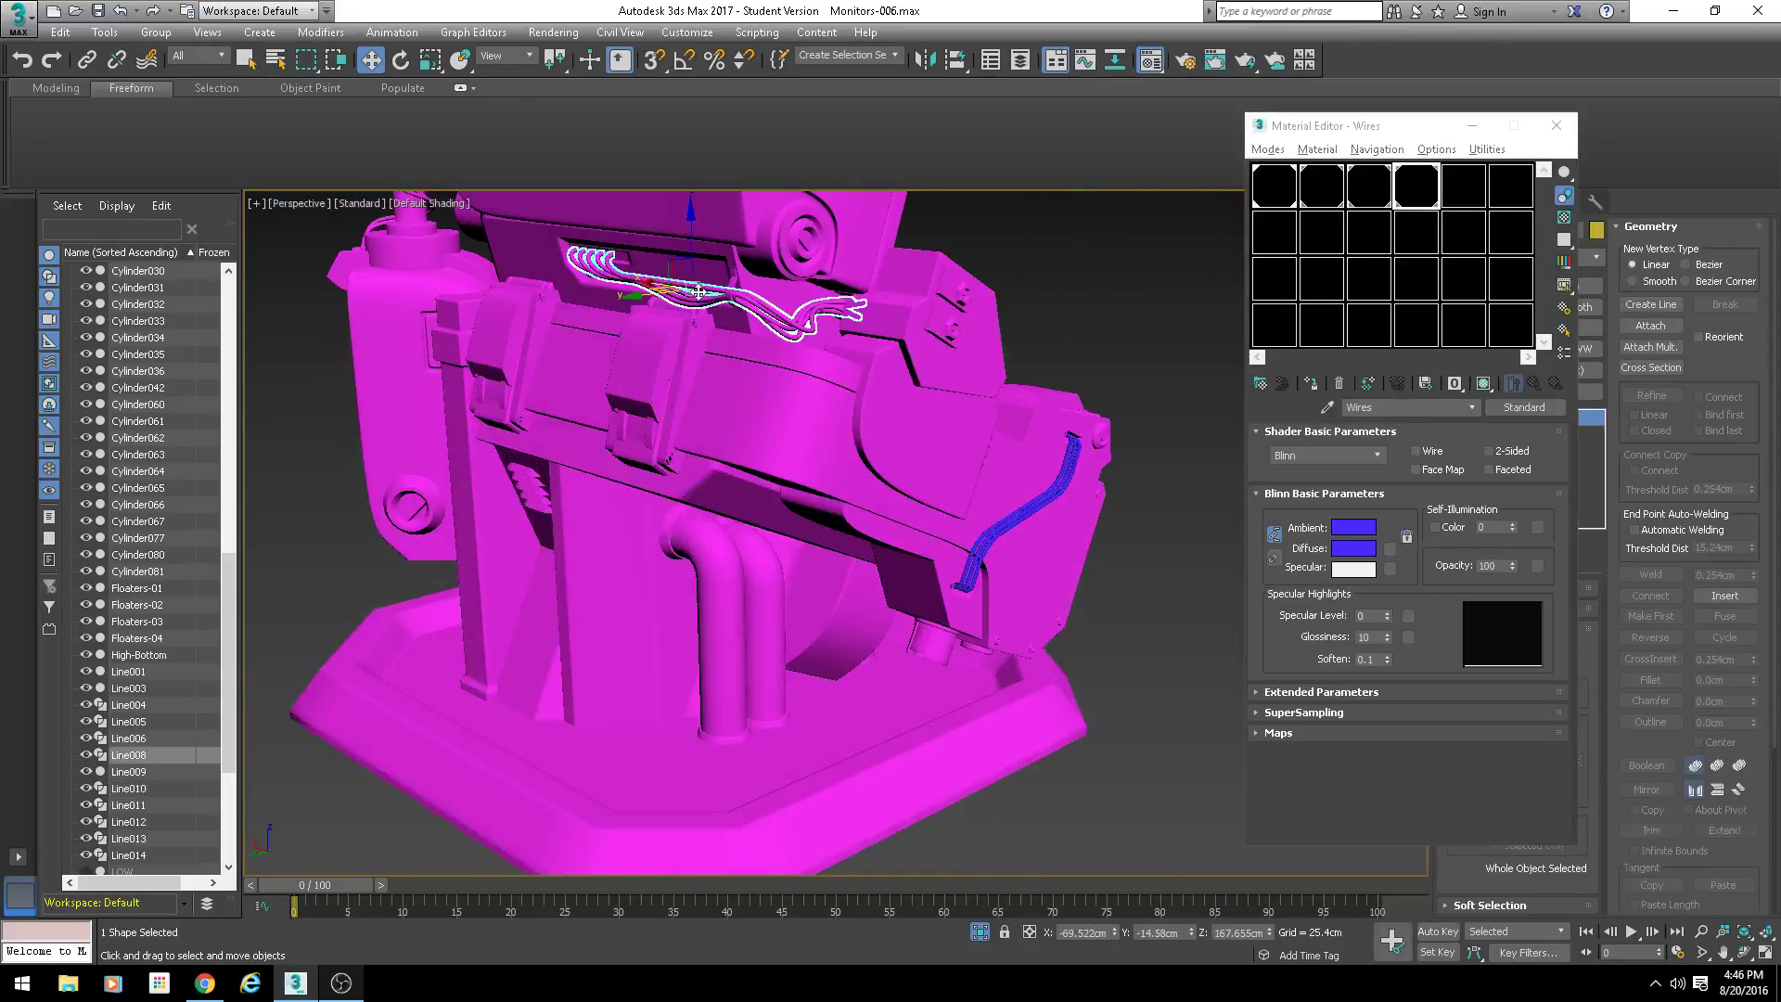
{"action": "left_click", "coordinate": [1311, 383]}
Step: Assign the Wires material to the two long cables running from the small monitor arm down to its base
{"action": "scroll", "coordinate": [608, 454], "scroll_direction": "up", "scroll_amount": 3}
{"action": "middle_click_drag", "start_coordinate": [608, 454], "coordinate": [668, 417], "text": "alt"}
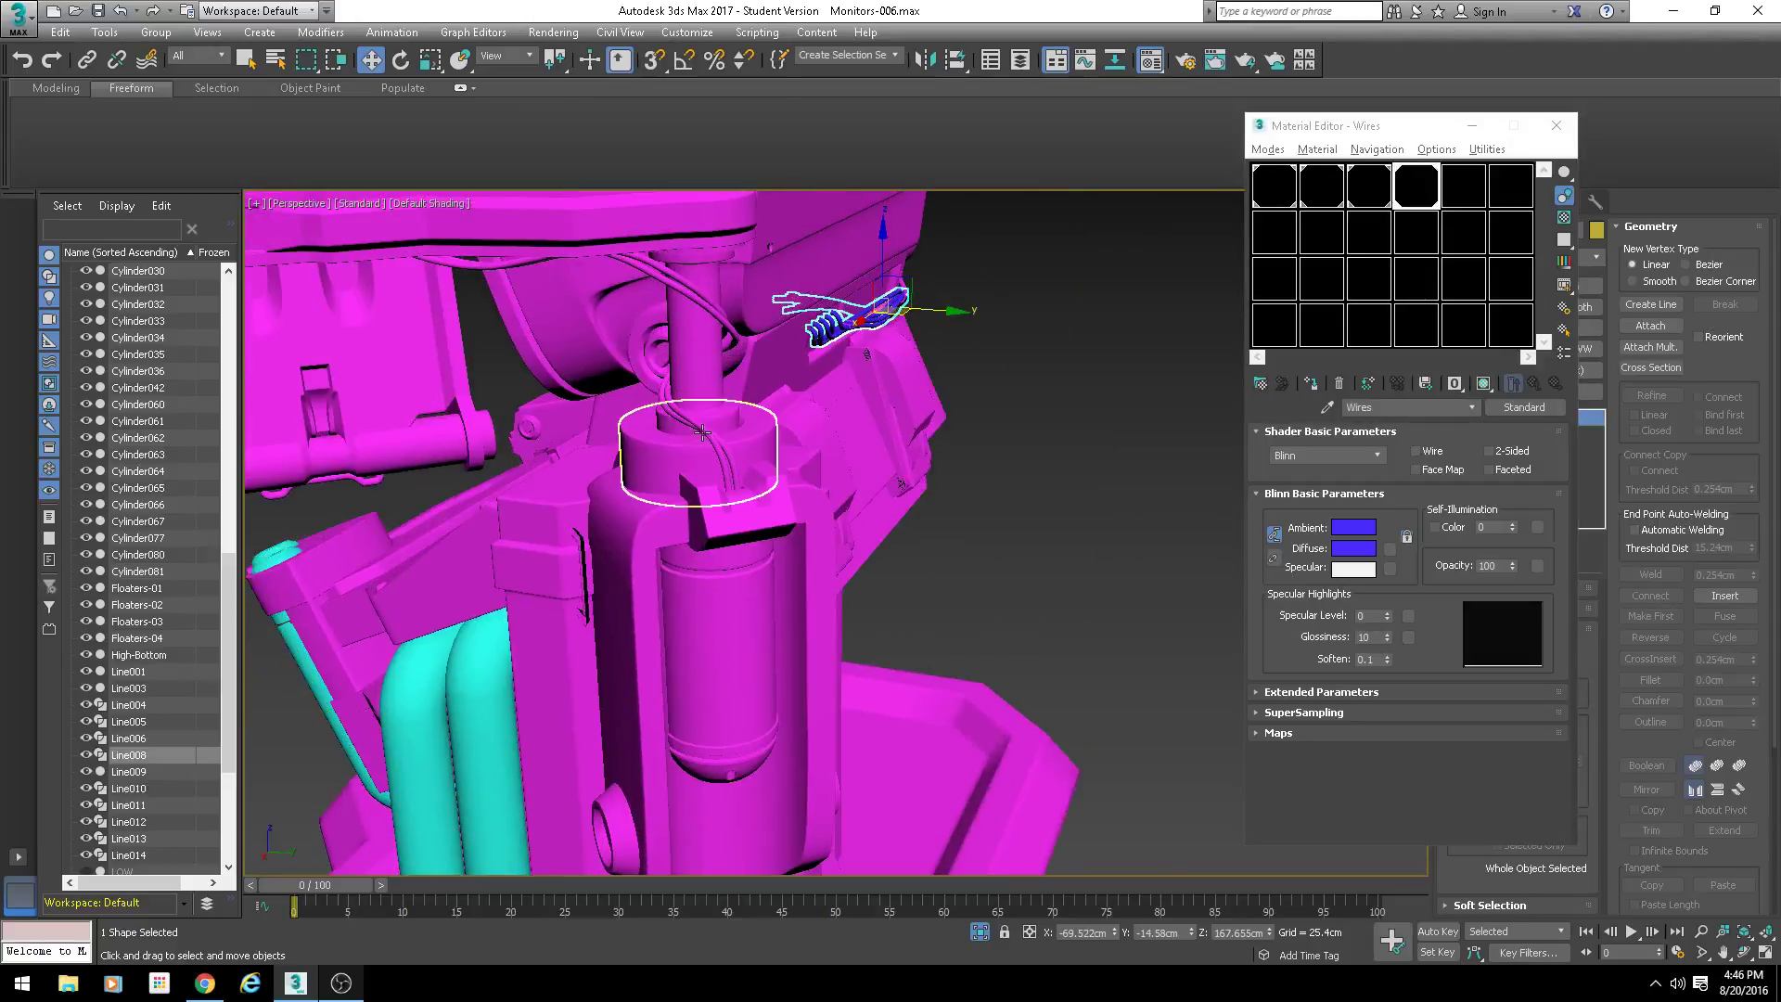
{"action": "left_click", "coordinate": [665, 403]}
{"action": "left_click", "coordinate": [667, 405], "text": "ctrl"}
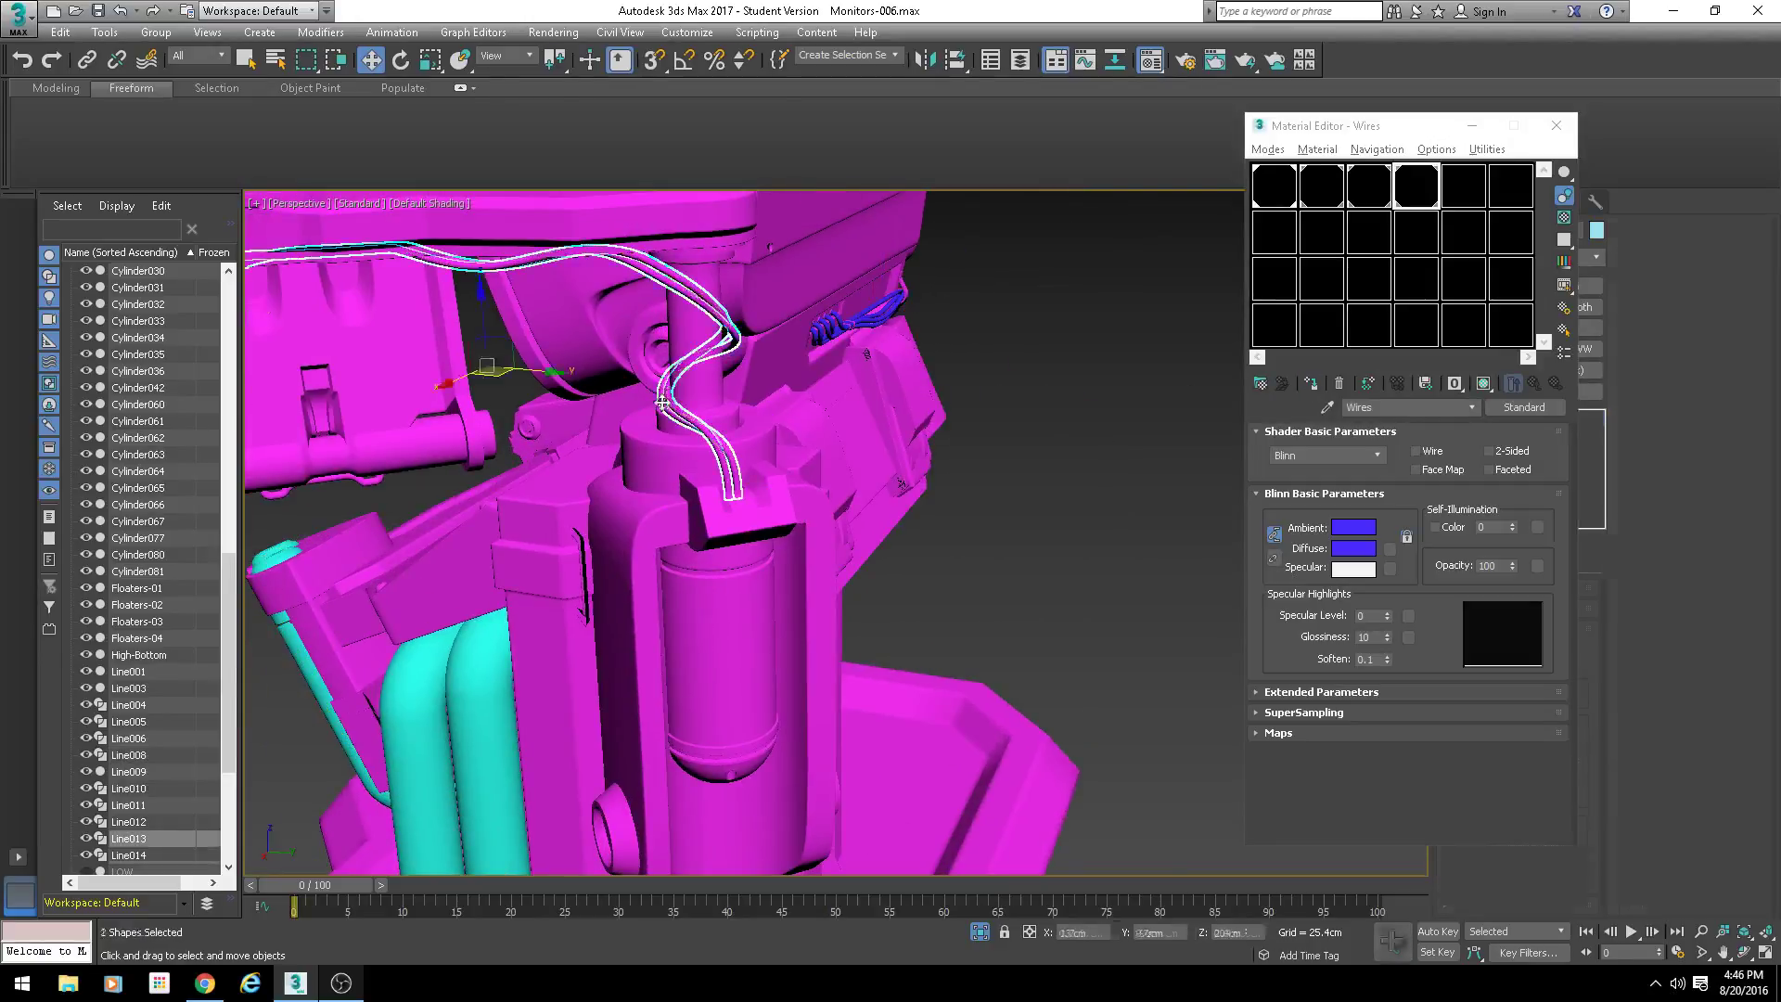
{"action": "left_click", "coordinate": [1311, 383]}
Step: Assign the unused pale yellow material 05 - Default to the capsule-shaped tank below the small monitor arm
{"action": "middle_click_drag", "start_coordinate": [666, 464], "coordinate": [627, 405], "text": "alt"}
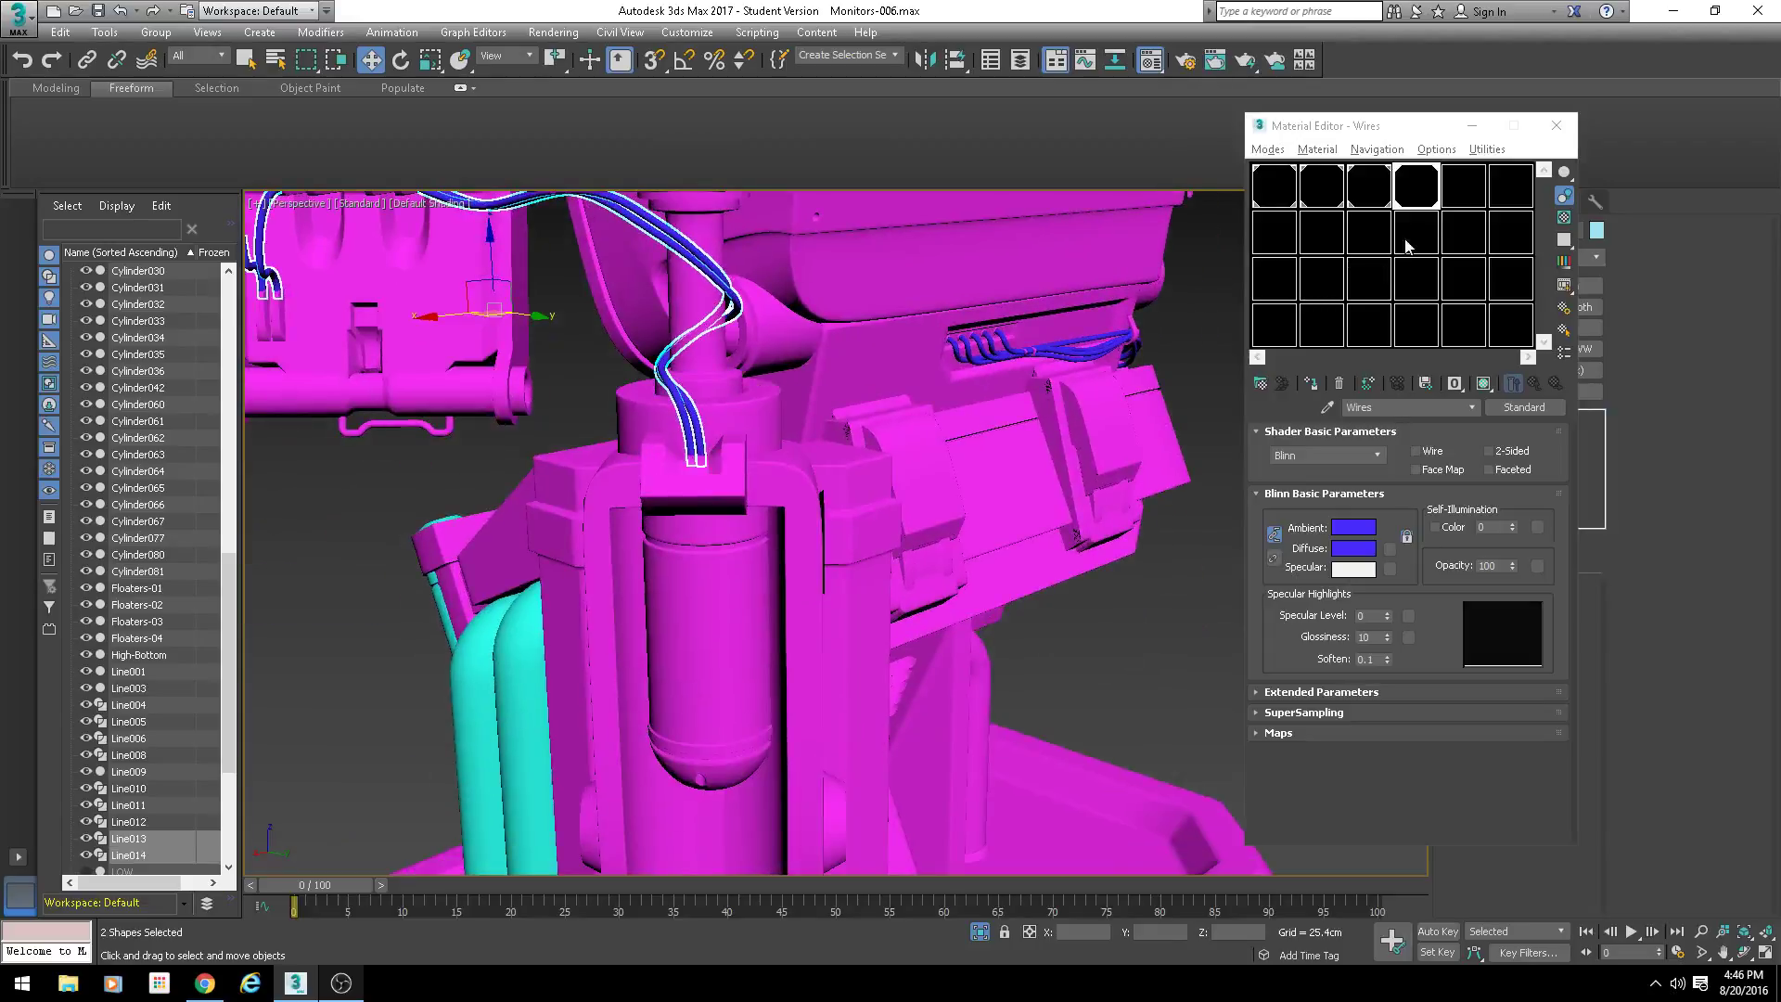
{"action": "left_click", "coordinate": [1463, 196]}
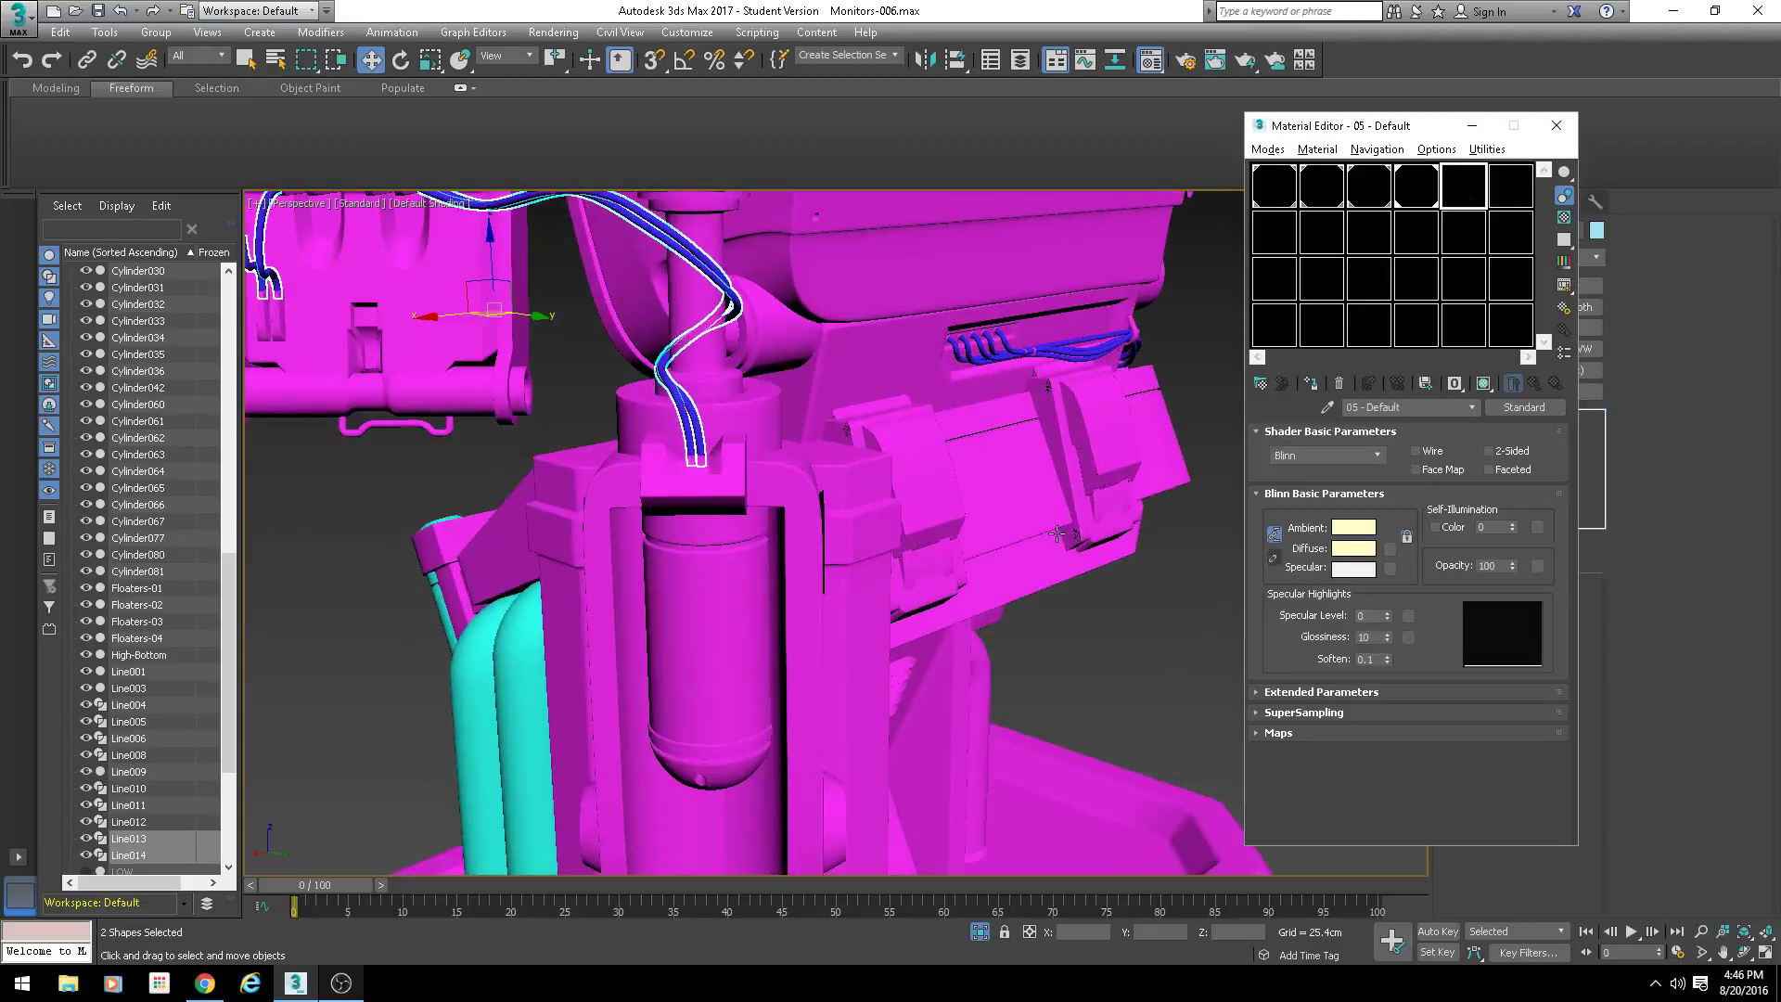
{"action": "left_click", "coordinate": [706, 640]}
{"action": "left_click", "coordinate": [1311, 383]}
Step: Assign the pale yellow material to the tank in the opposite side housing and rename that material Tank
{"action": "middle_click_drag", "start_coordinate": [700, 501], "coordinate": [697, 306]}
{"action": "middle_click_drag", "start_coordinate": [697, 306], "coordinate": [815, 501], "text": "alt"}
{"action": "scroll", "coordinate": [815, 501], "scroll_direction": "down", "scroll_amount": 4}
{"action": "middle_click_drag", "start_coordinate": [585, 588], "coordinate": [974, 566]}
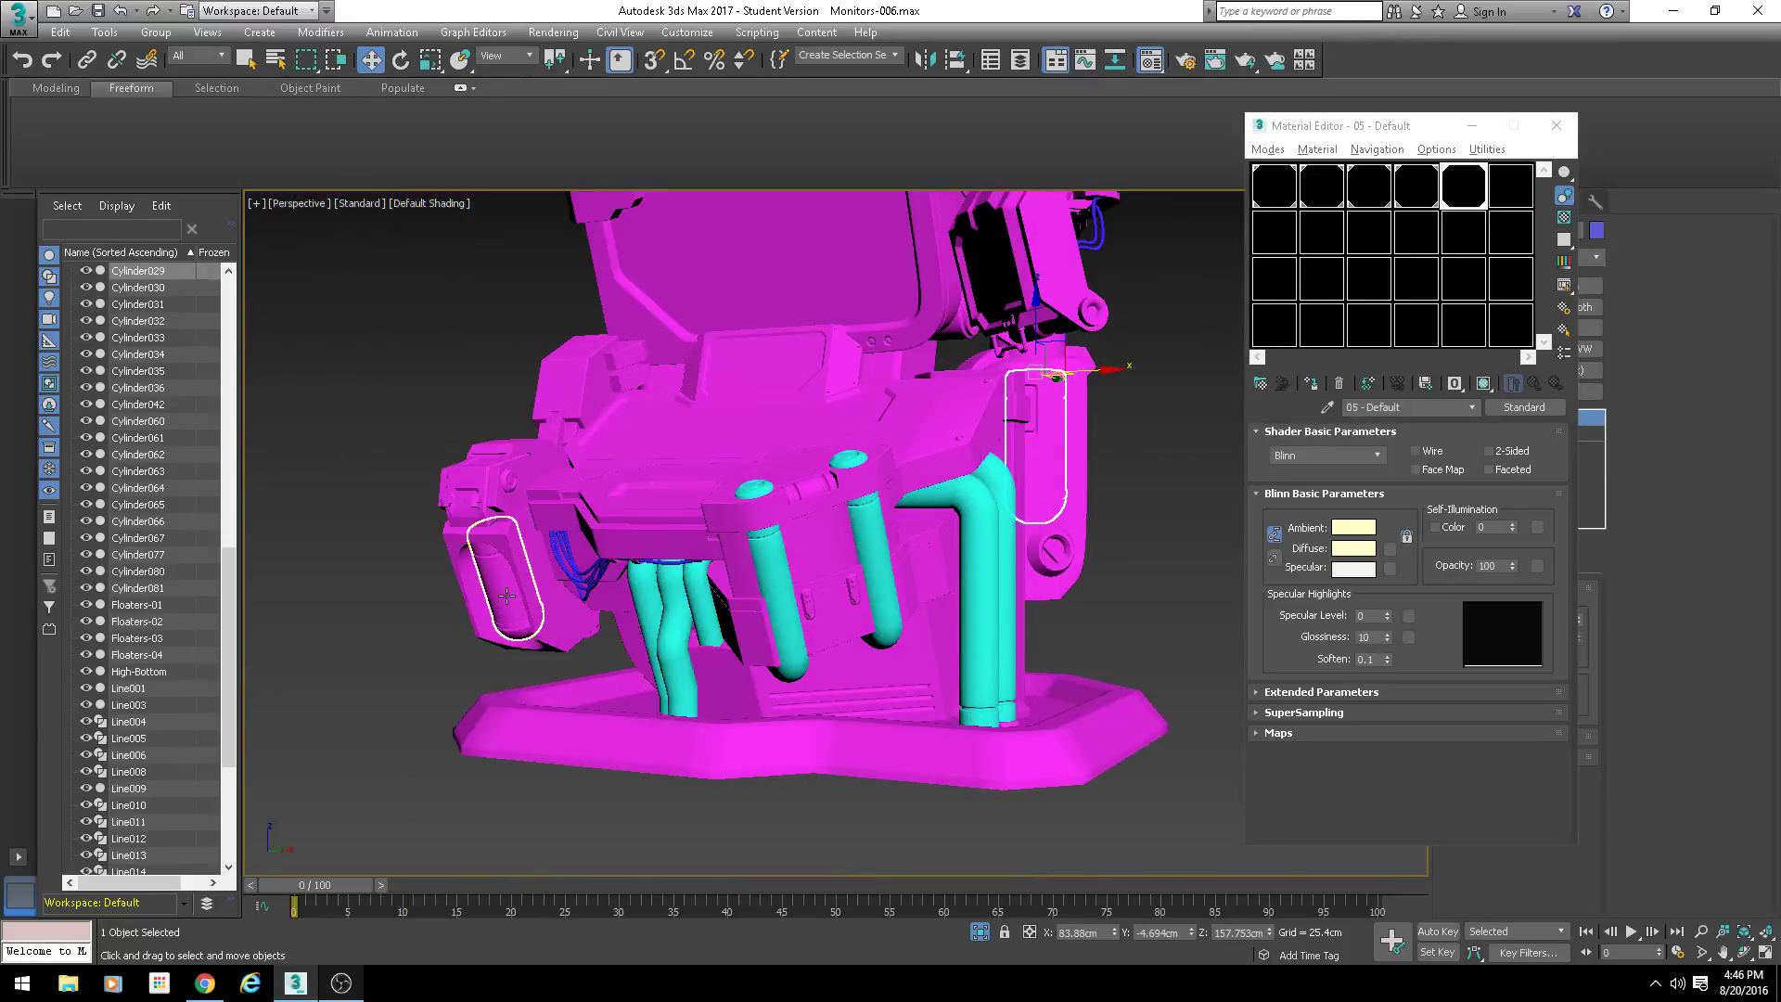
{"action": "left_click", "coordinate": [506, 595]}
{"action": "left_click", "coordinate": [1310, 383]}
{"action": "left_click", "coordinate": [1380, 408]}
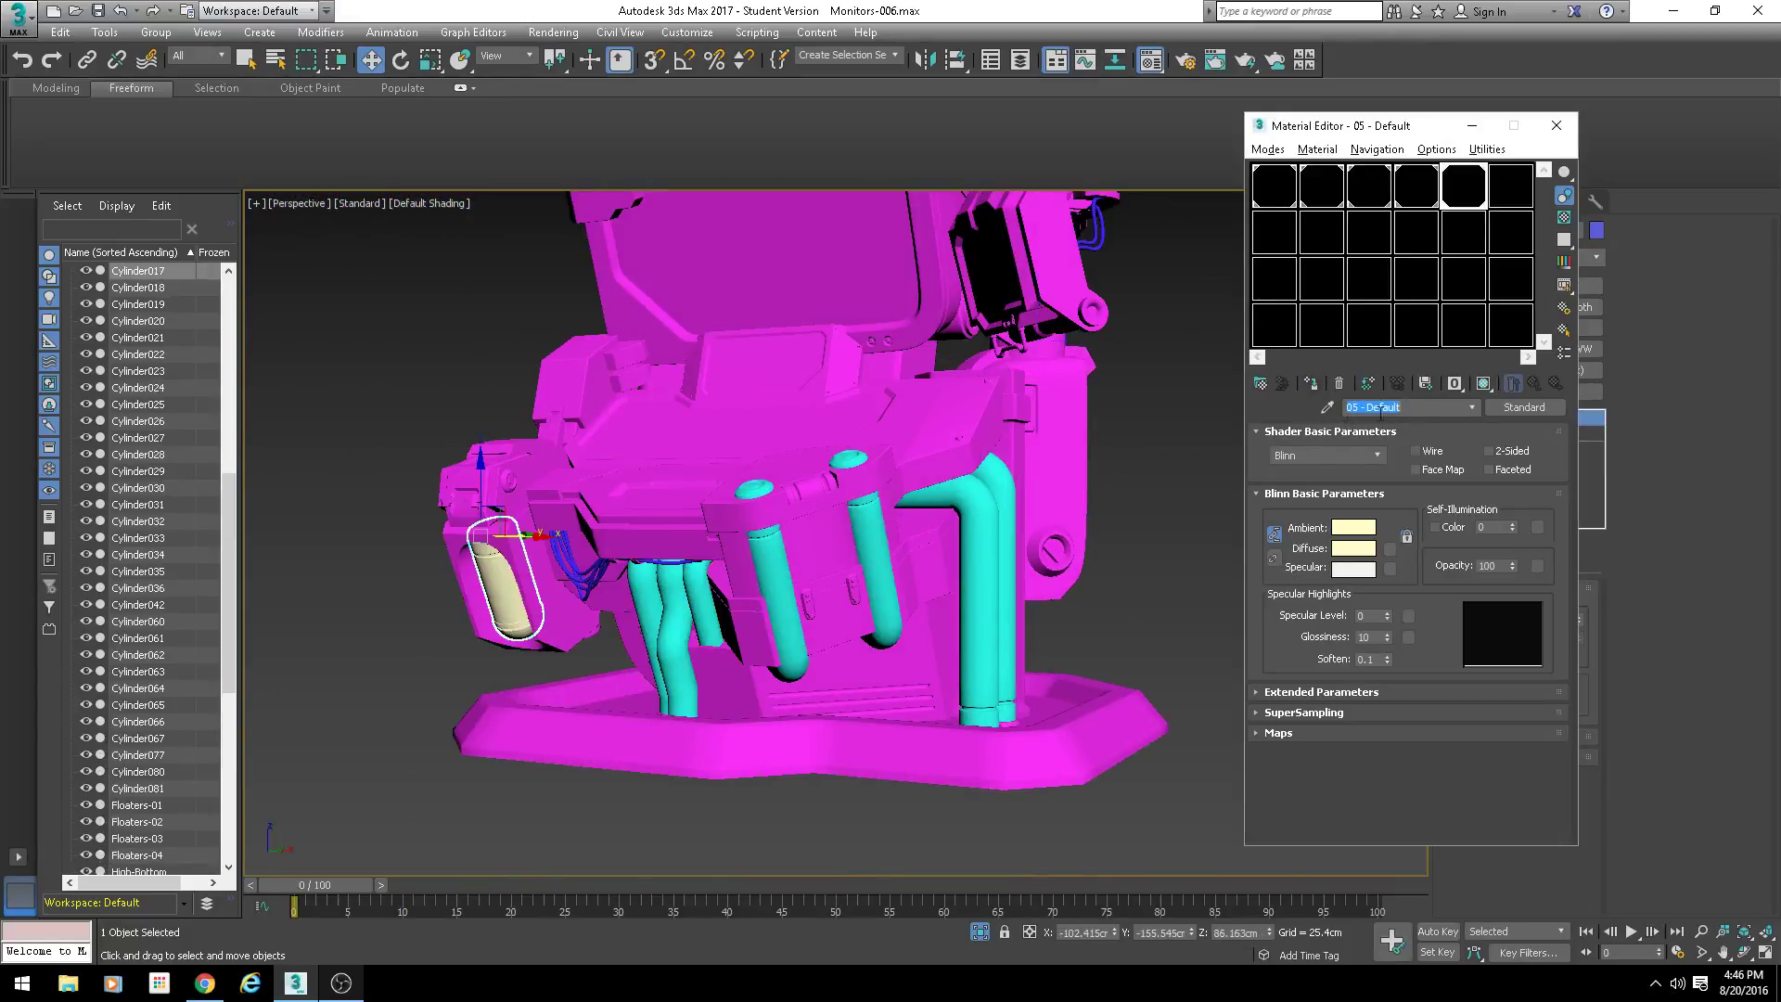
{"action": "type", "text": "Tank"}
Step: Select the unused light grey material 06 - Default for the next group of parts
{"action": "middle_click_drag", "start_coordinate": [649, 425], "coordinate": [605, 231], "text": "alt"}
{"action": "scroll", "coordinate": [584, 537], "scroll_direction": "up", "scroll_amount": 5}
{"action": "scroll", "coordinate": [804, 589], "scroll_direction": "down", "scroll_amount": 2}
{"action": "left_click", "coordinate": [1497, 196]}
Step: Examine the console's base, front pipes and side housings for parts still lacking their own material
{"action": "scroll", "coordinate": [719, 509], "scroll_direction": "down", "scroll_amount": 3}
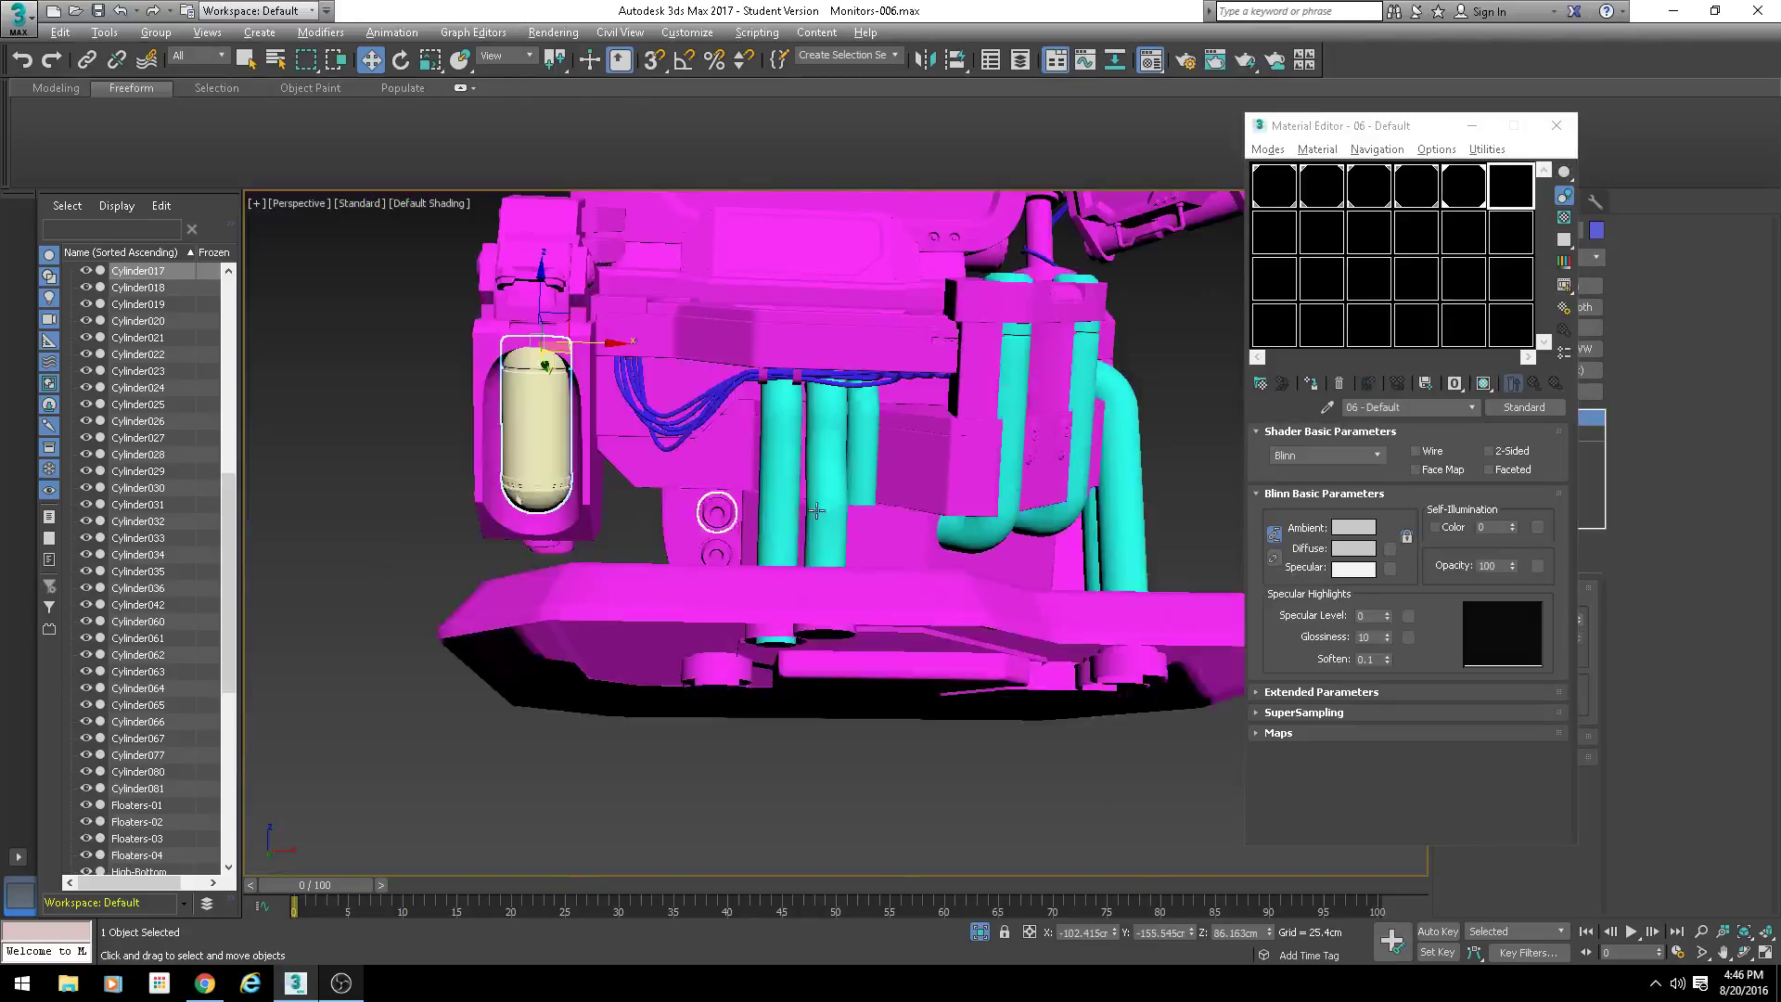
{"action": "middle_click_drag", "start_coordinate": [715, 513], "coordinate": [922, 593], "text": "alt"}
{"action": "scroll", "coordinate": [921, 594], "scroll_direction": "down", "scroll_amount": 4}
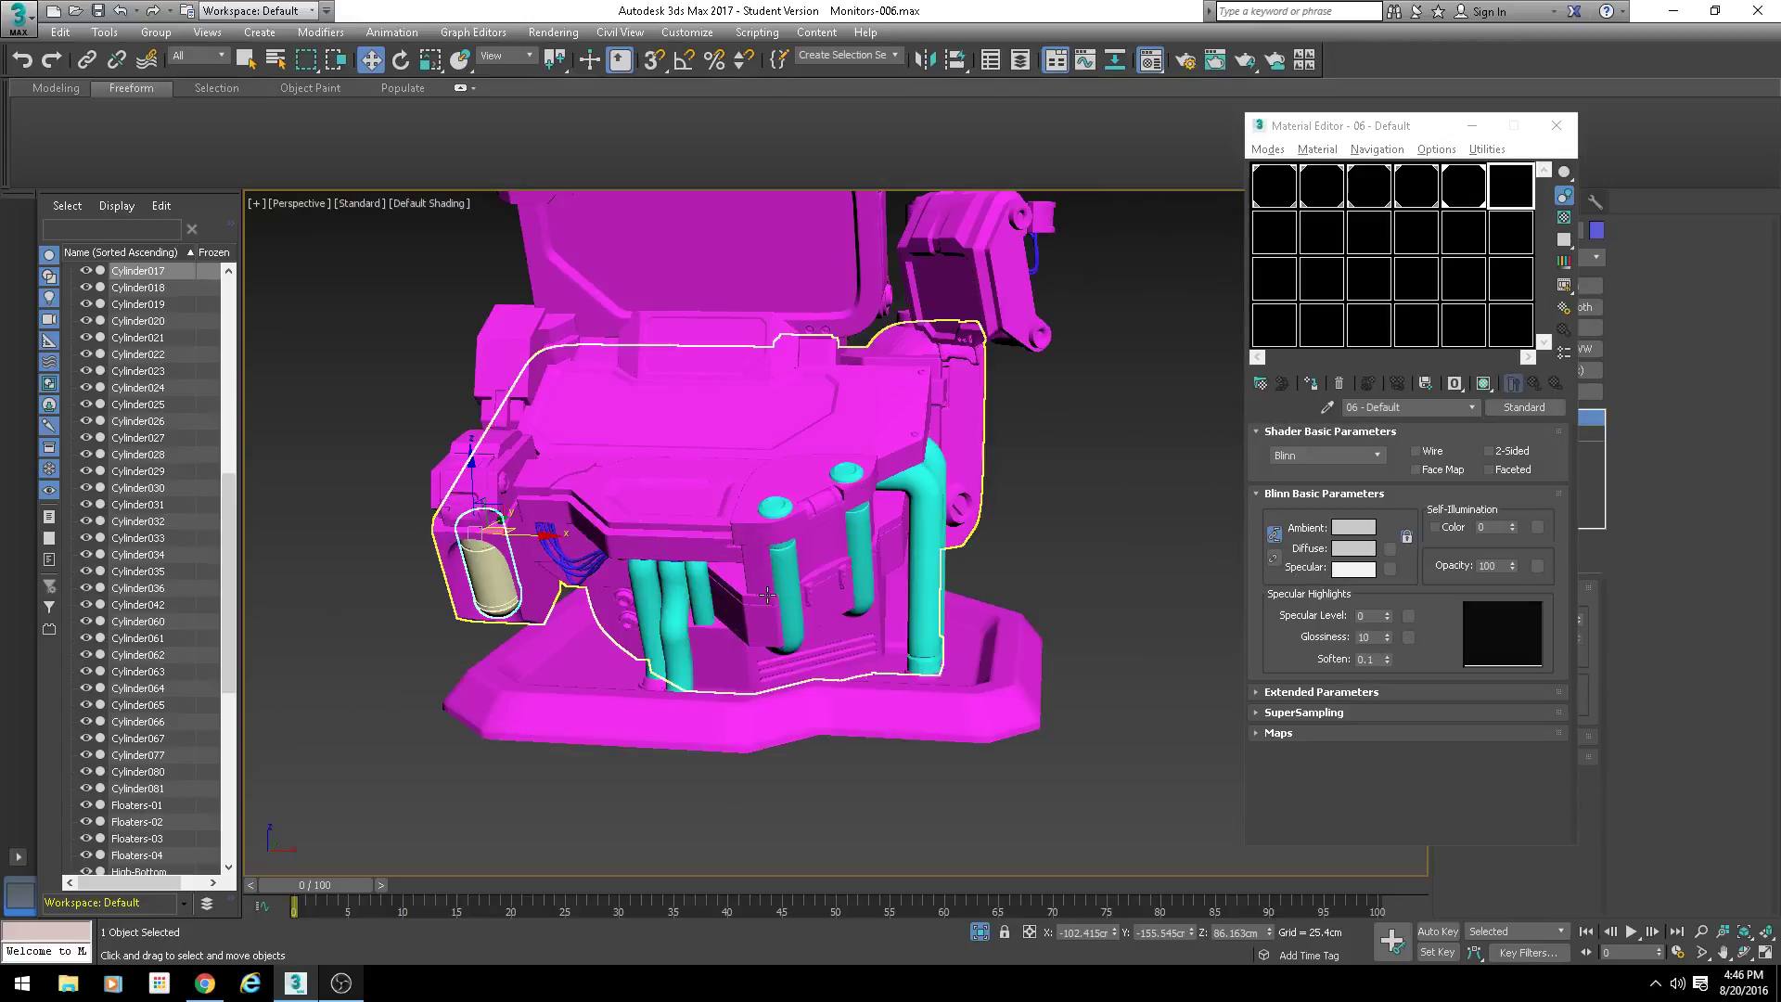
{"action": "scroll", "coordinate": [891, 629], "scroll_direction": "down", "scroll_amount": 3}
{"action": "scroll", "coordinate": [742, 698], "scroll_direction": "up", "scroll_amount": 6}
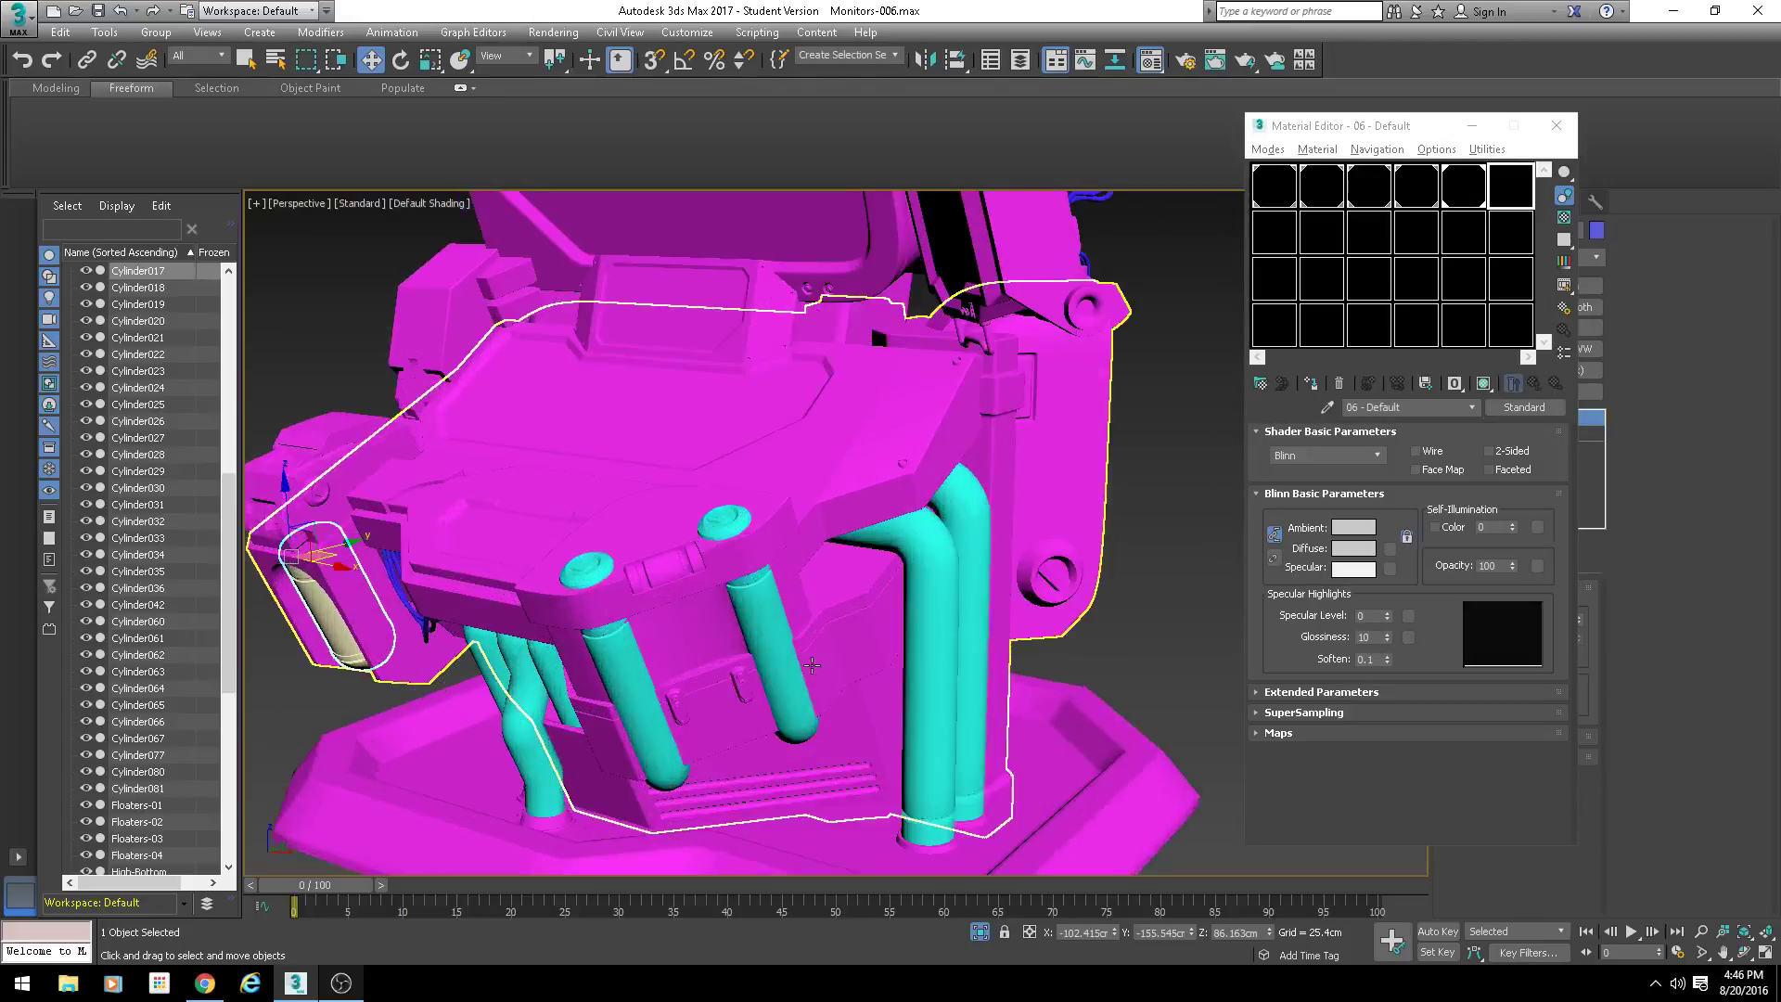
{"action": "middle_click_drag", "start_coordinate": [742, 698], "coordinate": [669, 623], "text": "alt"}
{"action": "scroll", "coordinate": [804, 652], "scroll_direction": "up", "scroll_amount": 2}
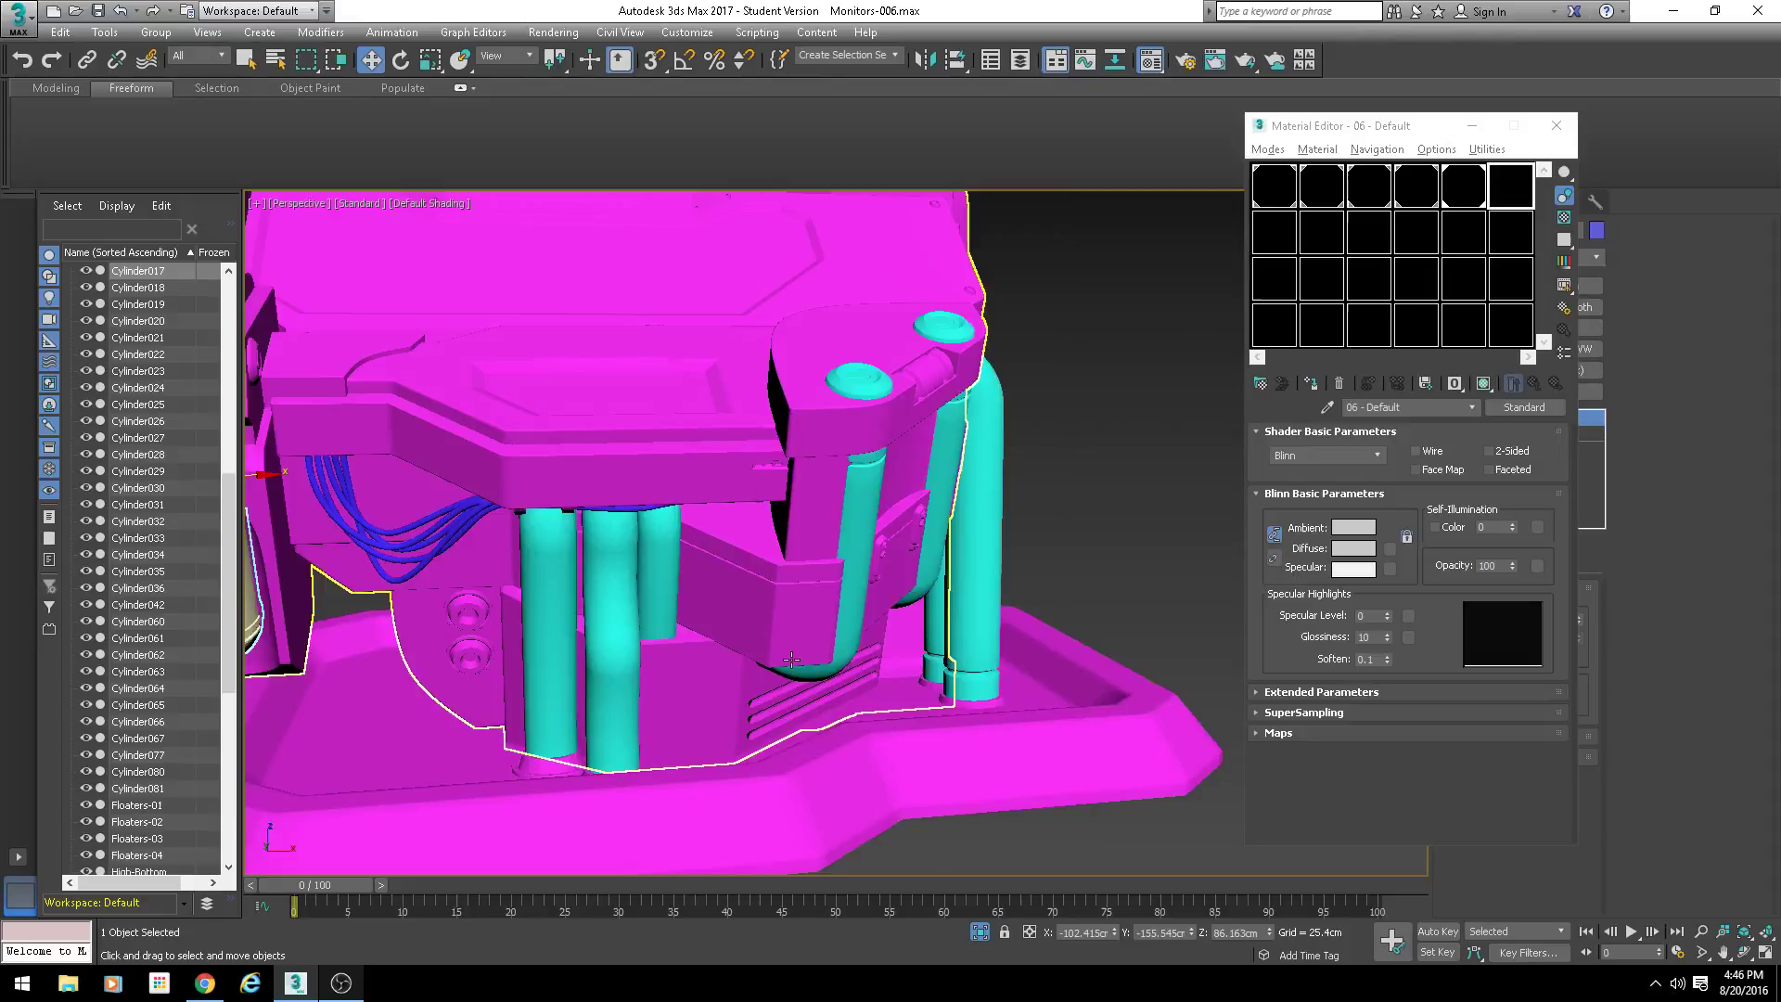
{"action": "middle_click_drag", "start_coordinate": [761, 659], "coordinate": [849, 671], "text": "alt"}
{"action": "scroll", "coordinate": [849, 671], "scroll_direction": "down", "scroll_amount": 6}
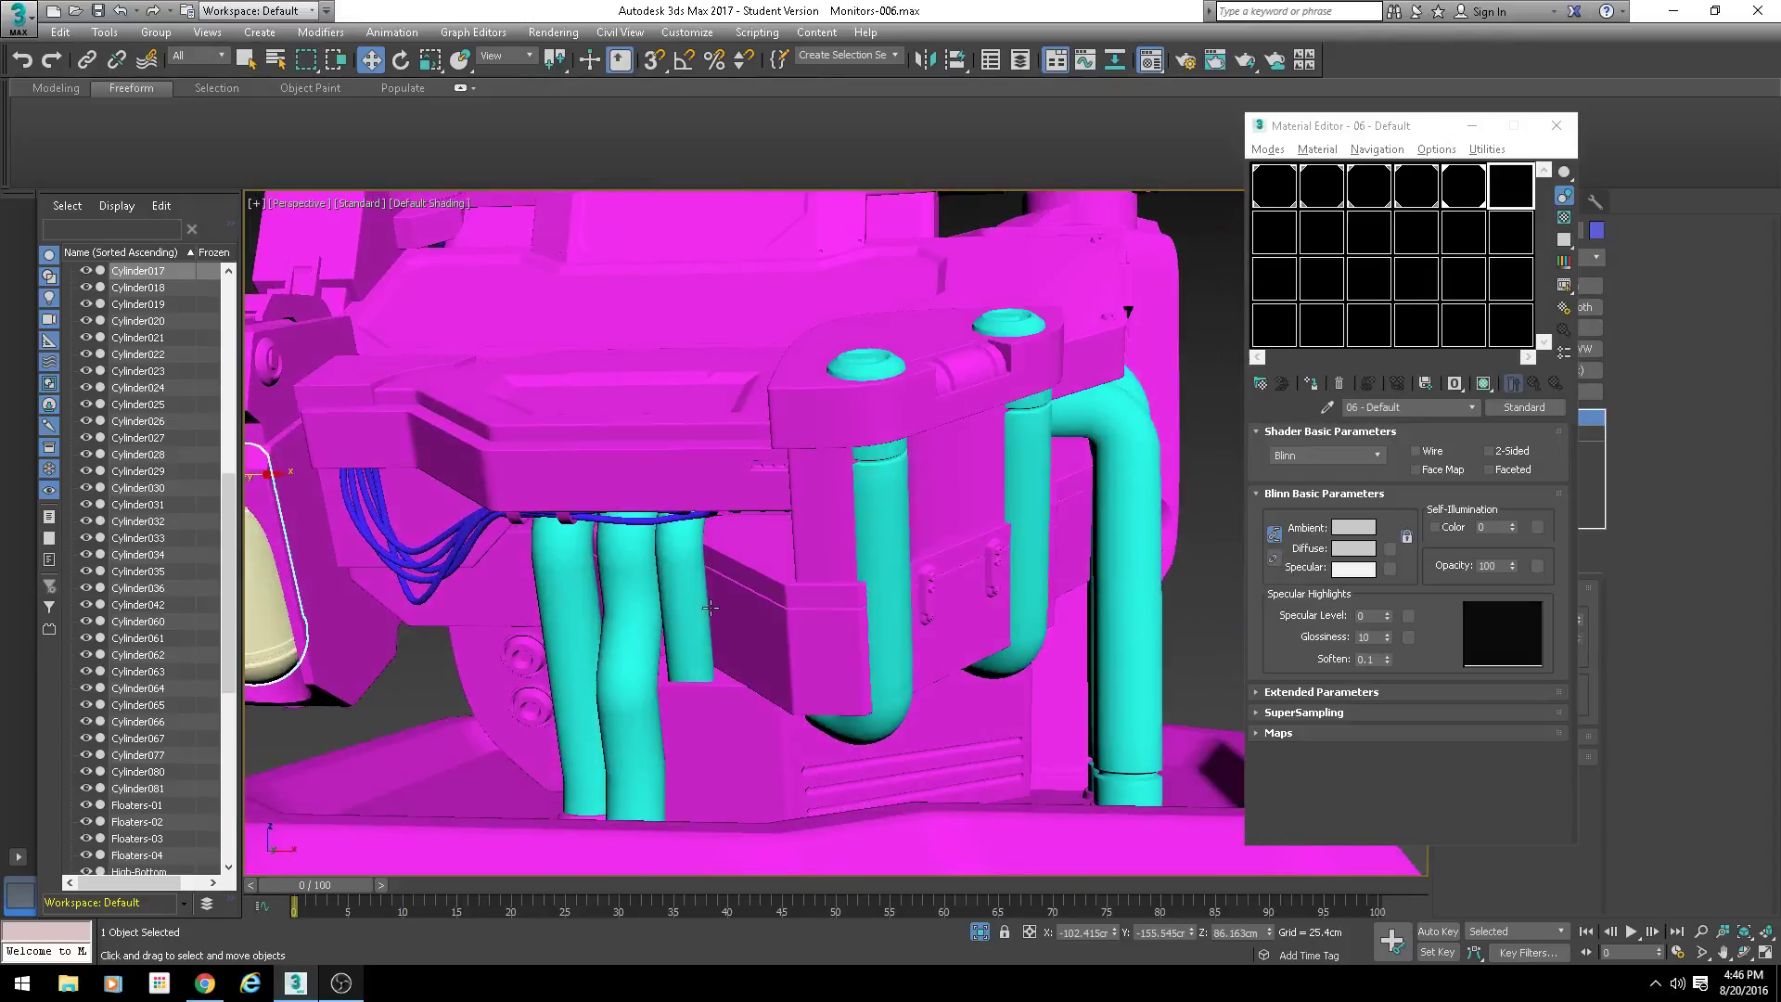
{"action": "scroll", "coordinate": [867, 605], "scroll_direction": "down", "scroll_amount": 5}
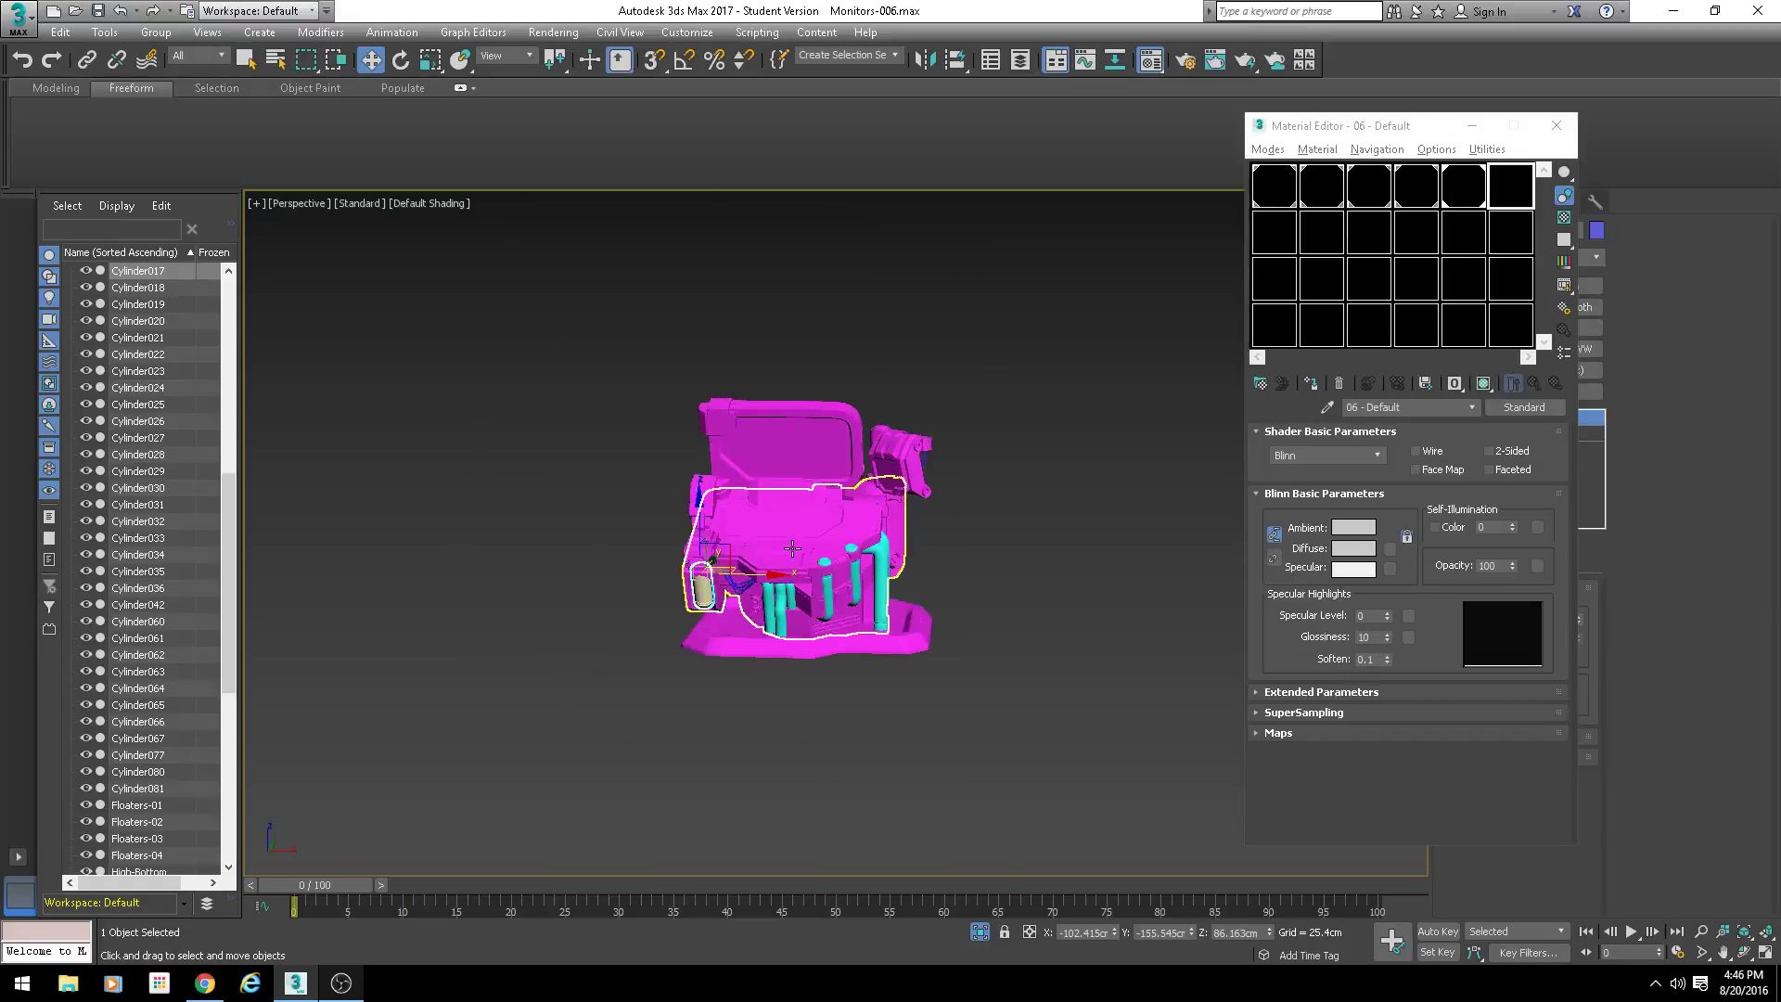
Step: Select the LOW object, add an Unwrap UVW modifier to it and open its UV layout for editing
{"action": "scroll", "coordinate": [223, 504], "scroll_direction": "down", "scroll_amount": 8}
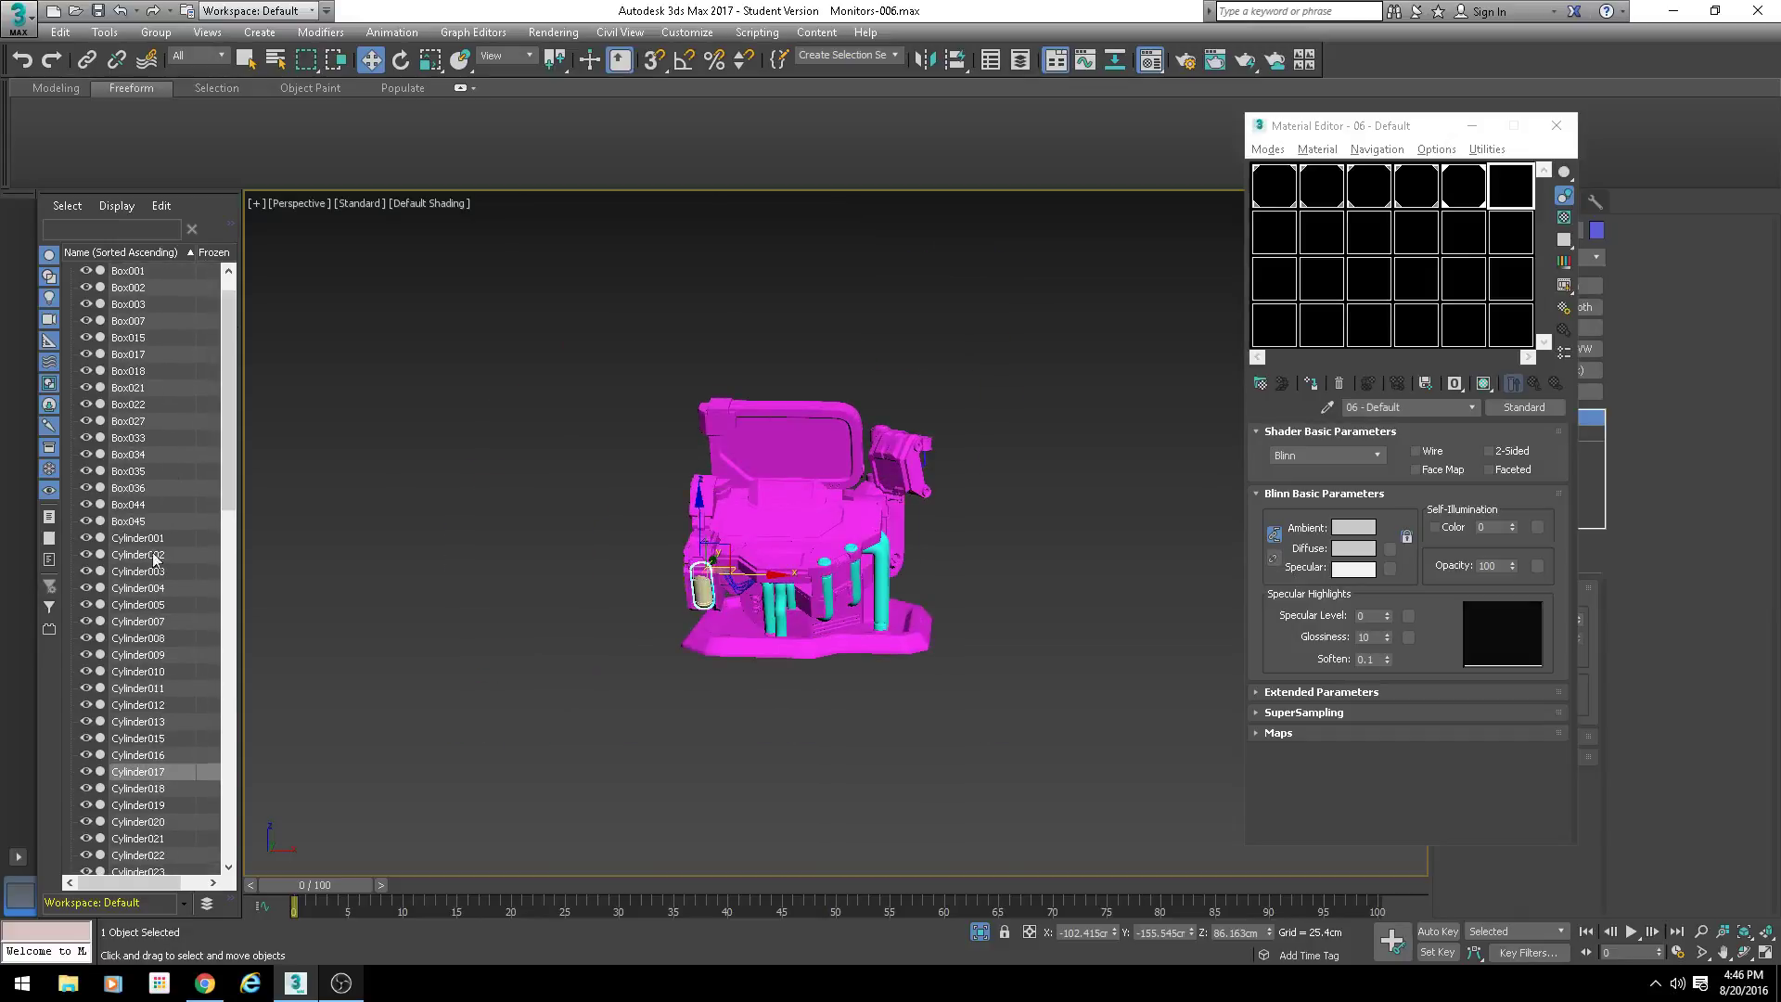
{"action": "left_click", "coordinate": [121, 688]}
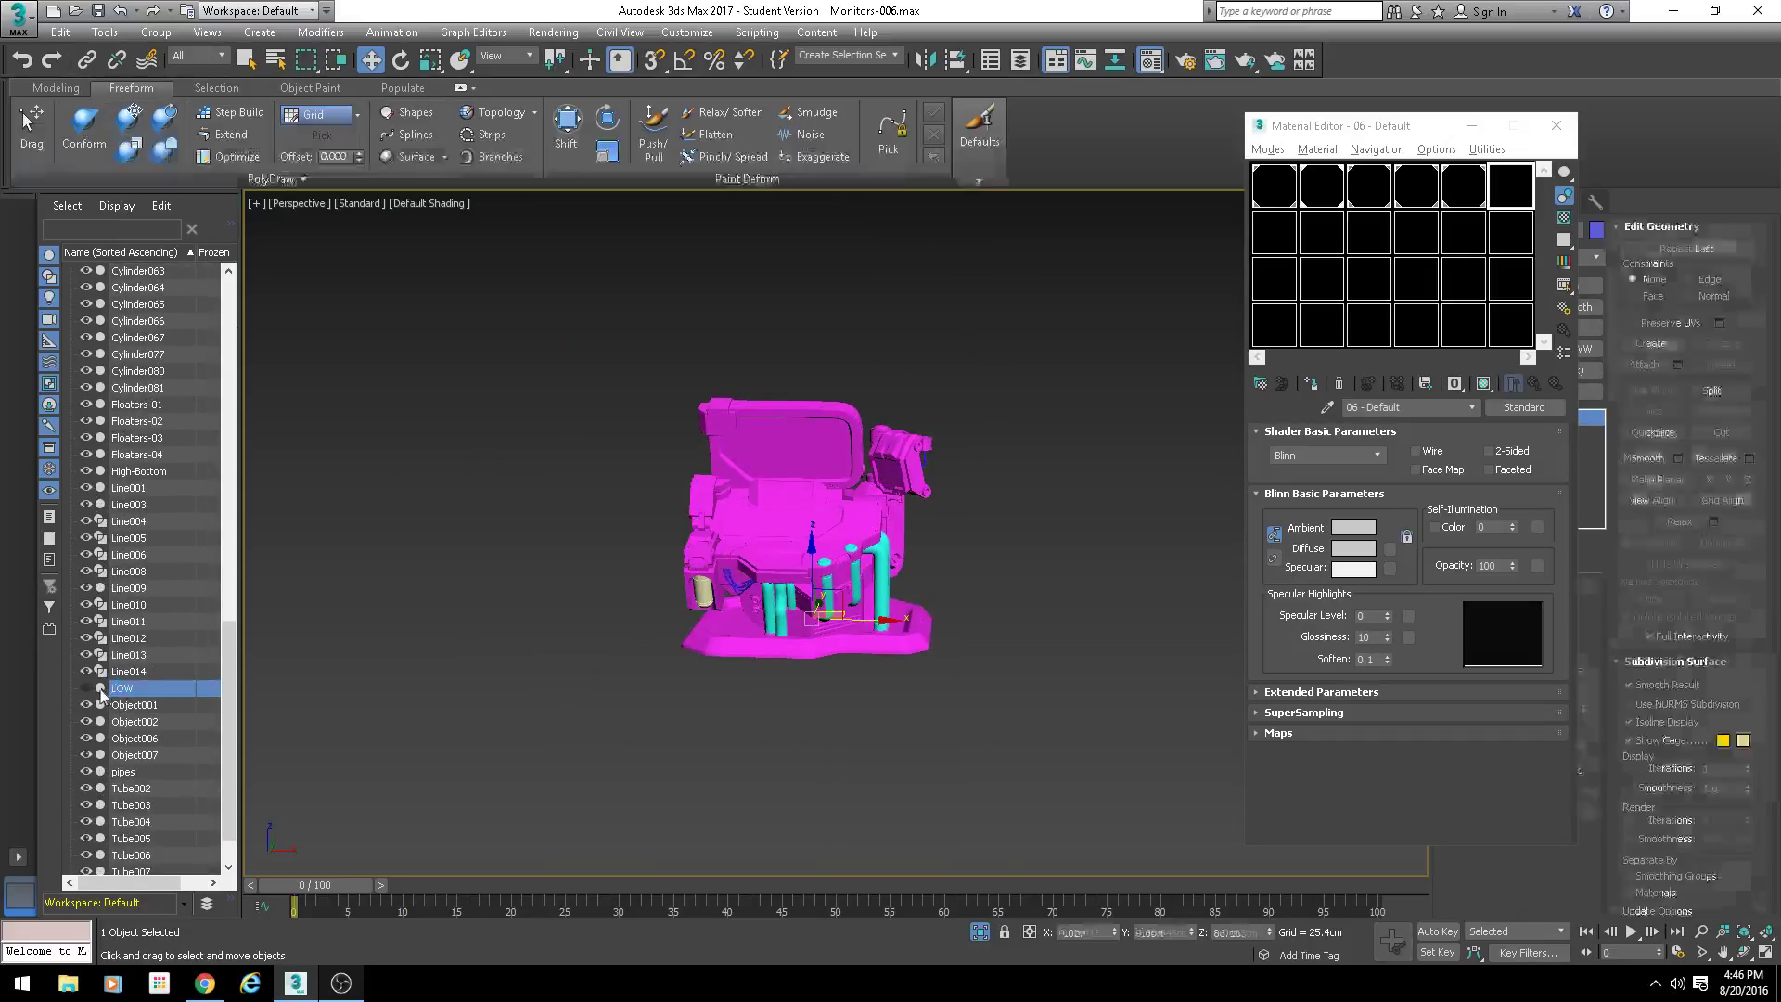
{"action": "left_click", "coordinate": [1471, 125]}
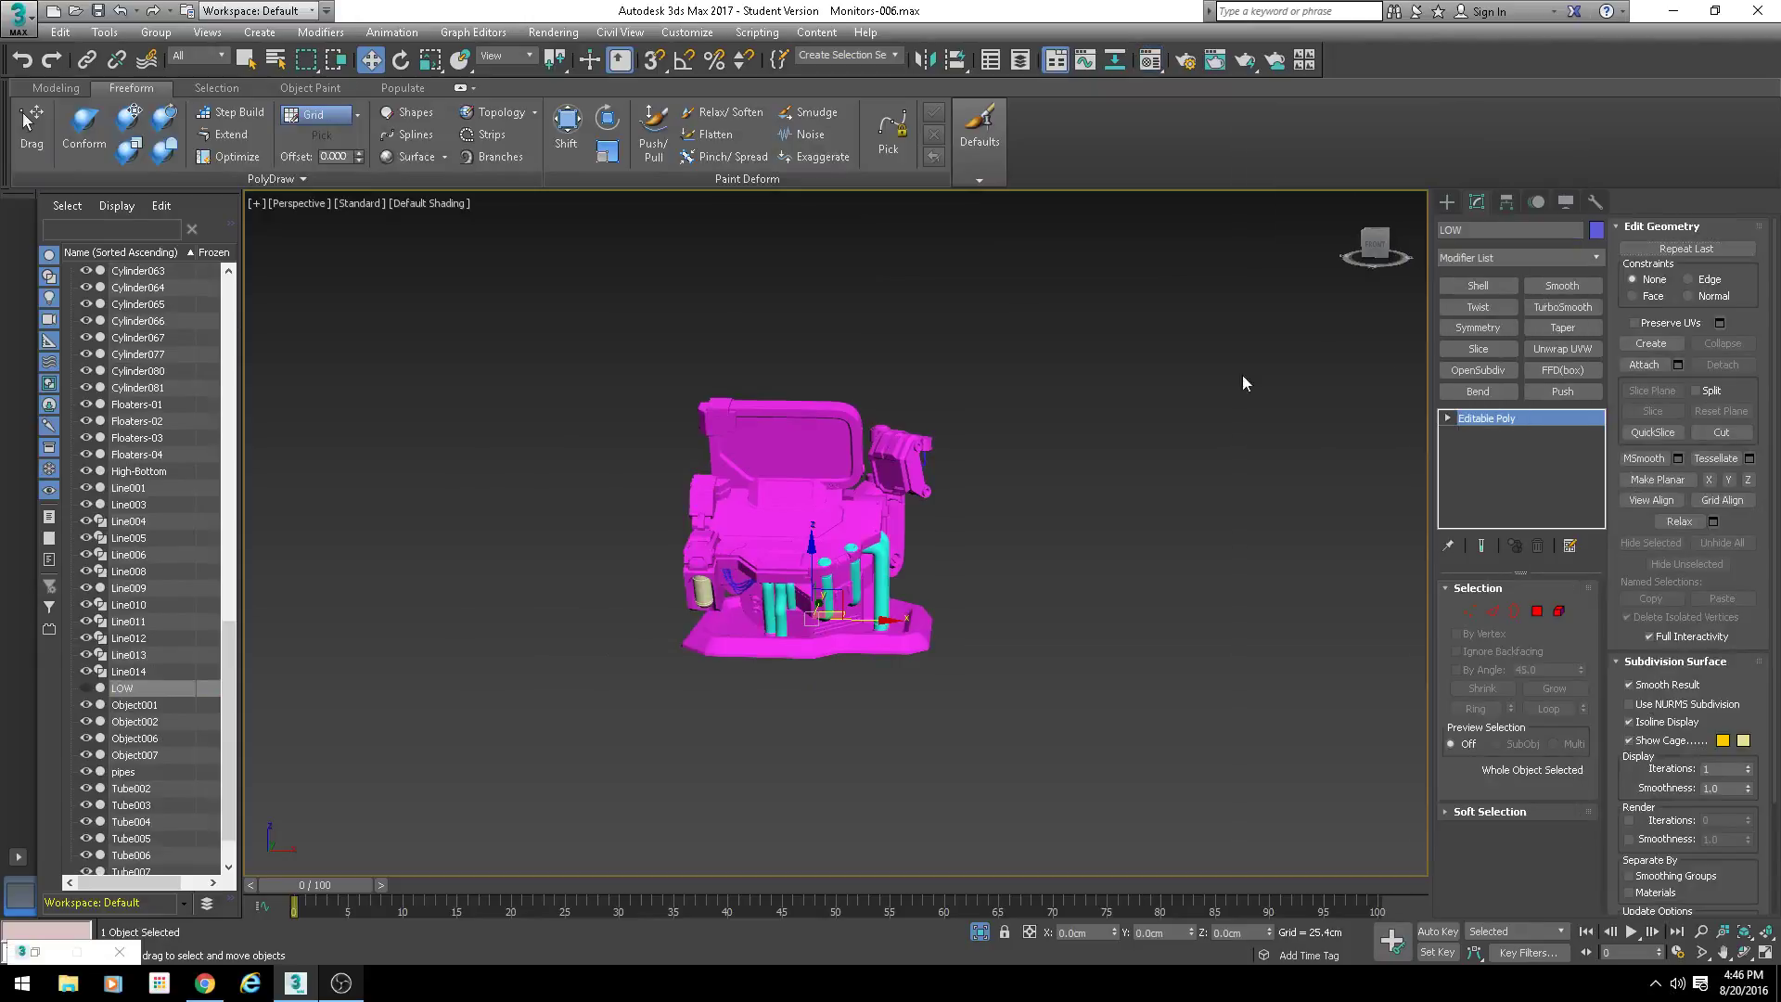
{"action": "middle_click_drag", "start_coordinate": [1243, 375], "coordinate": [1223, 398]}
{"action": "left_click", "coordinate": [1562, 349]}
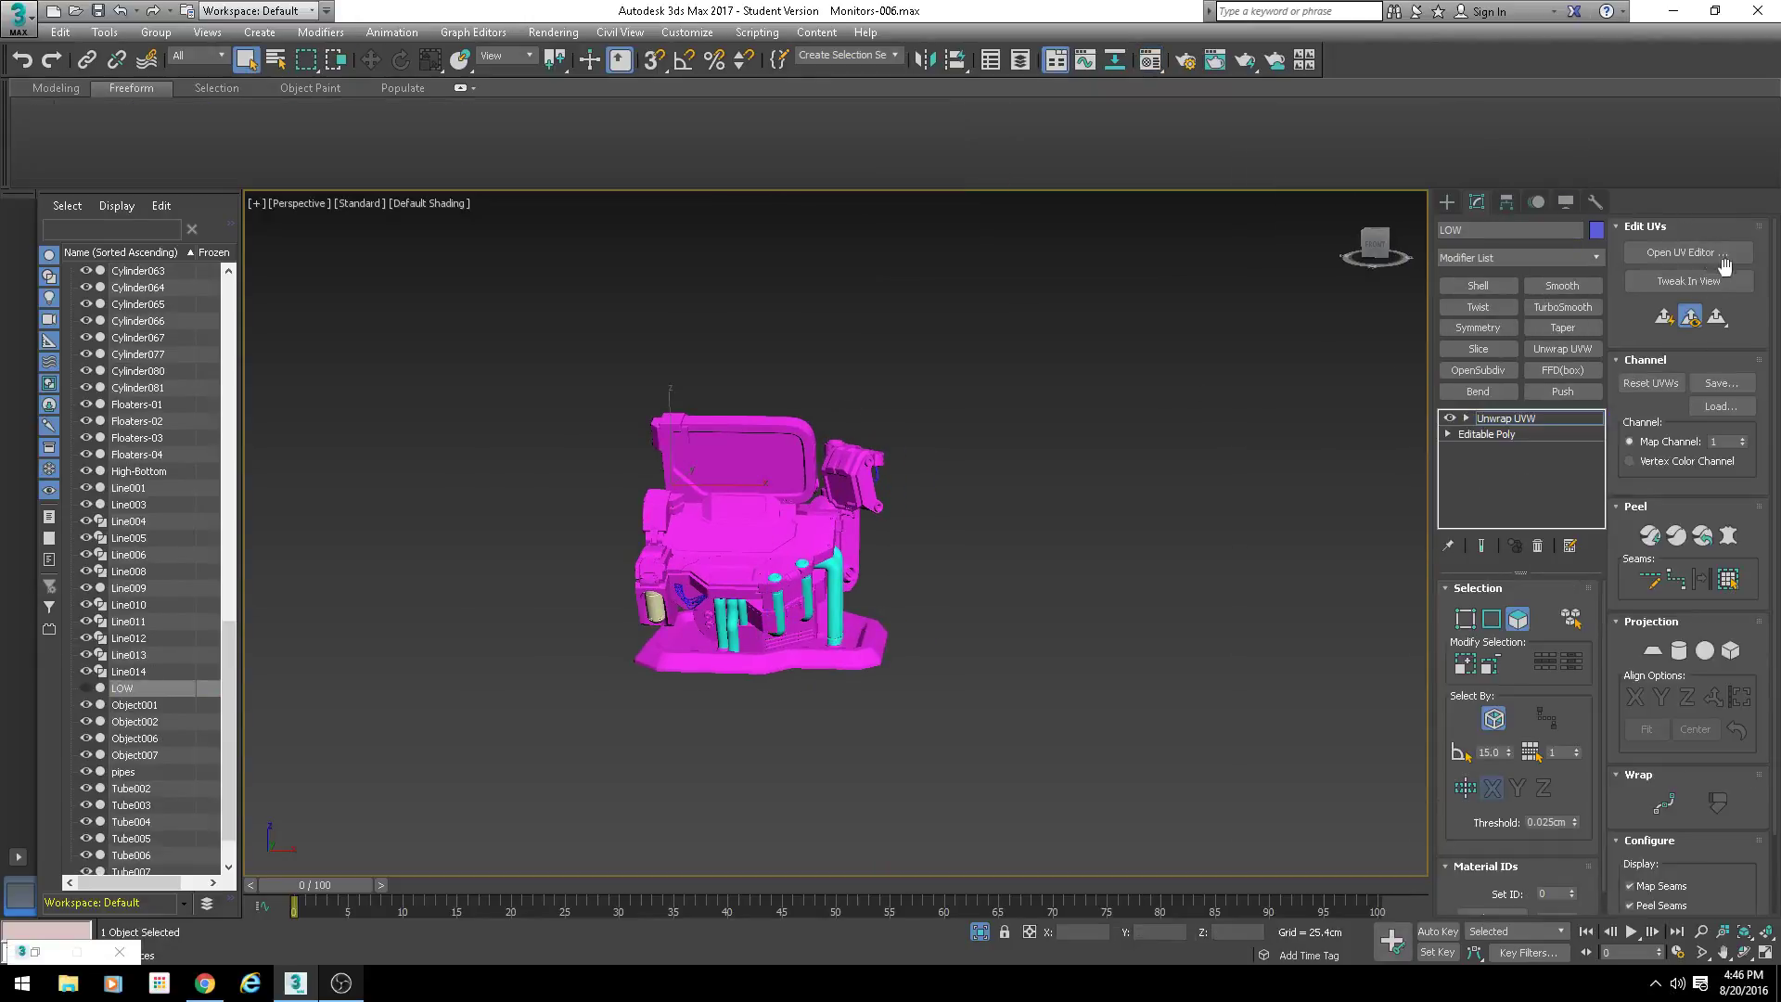
{"action": "left_click", "coordinate": [1694, 256]}
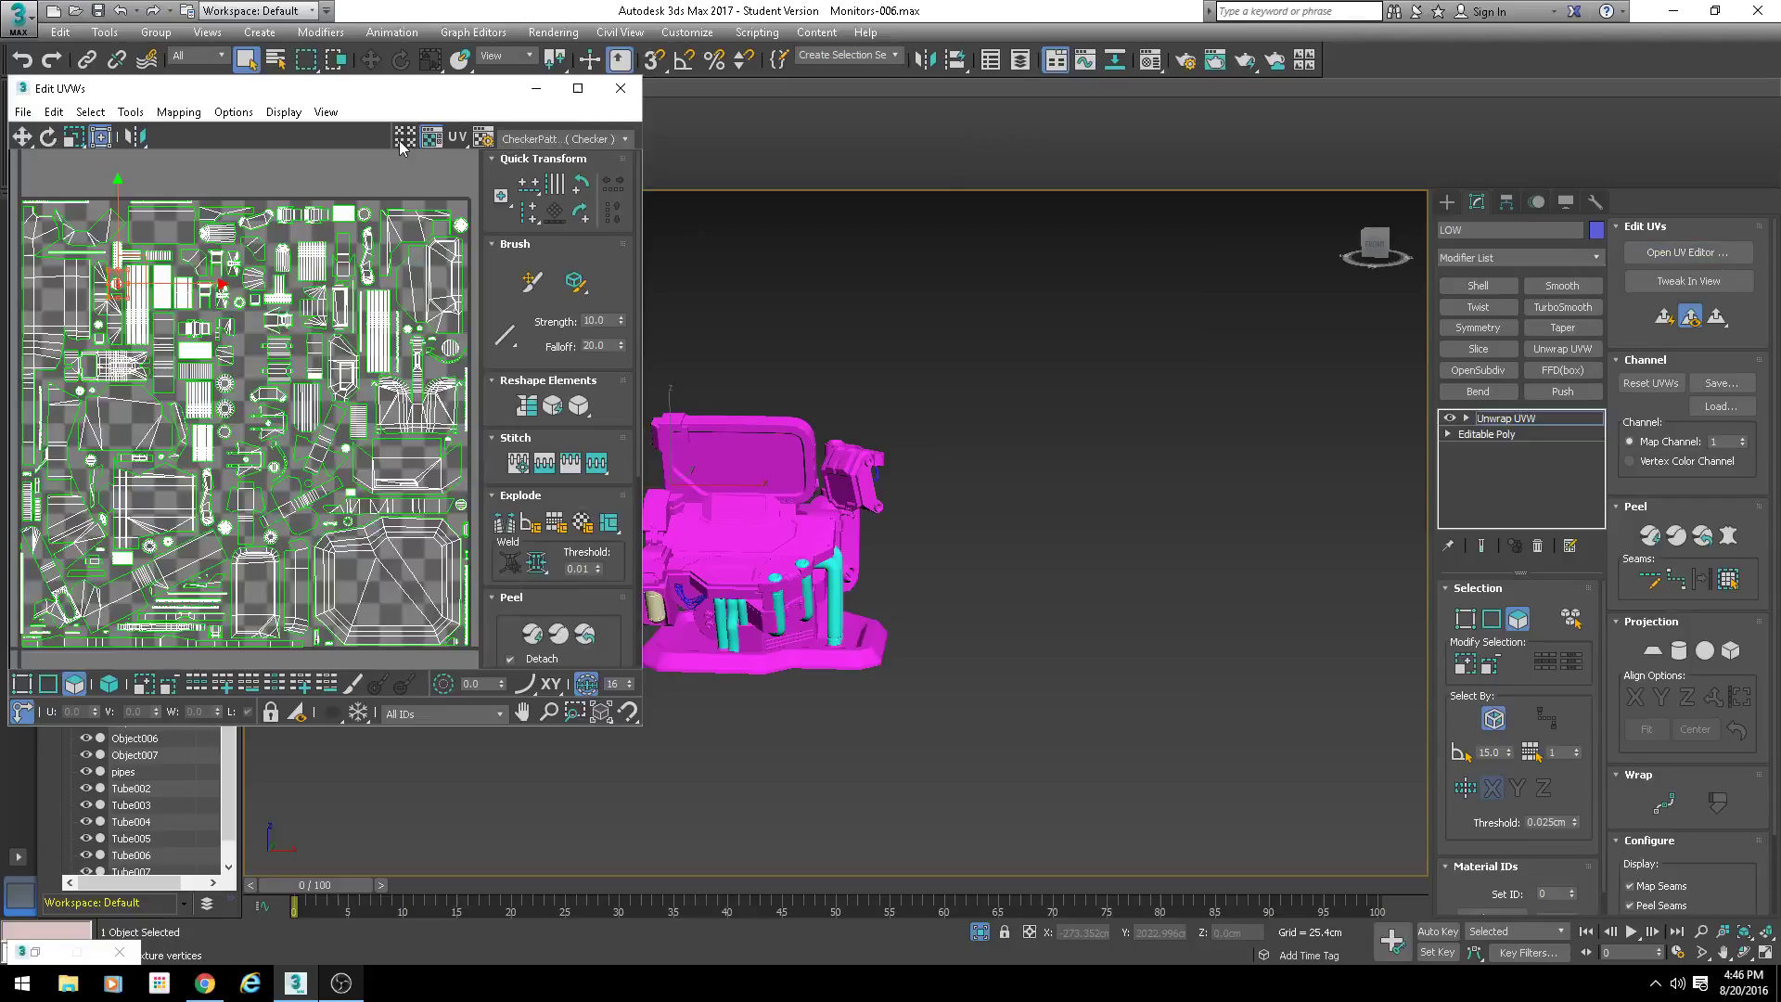
Step: Examine the UV layout of the LOW object in an enlarged editor, checking how its shells are packed, and close the editor
{"action": "scroll", "coordinate": [359, 337], "scroll_direction": "down", "scroll_amount": 3}
{"action": "scroll", "coordinate": [359, 422], "scroll_direction": "up", "scroll_amount": 2}
{"action": "left_click", "coordinate": [433, 366]}
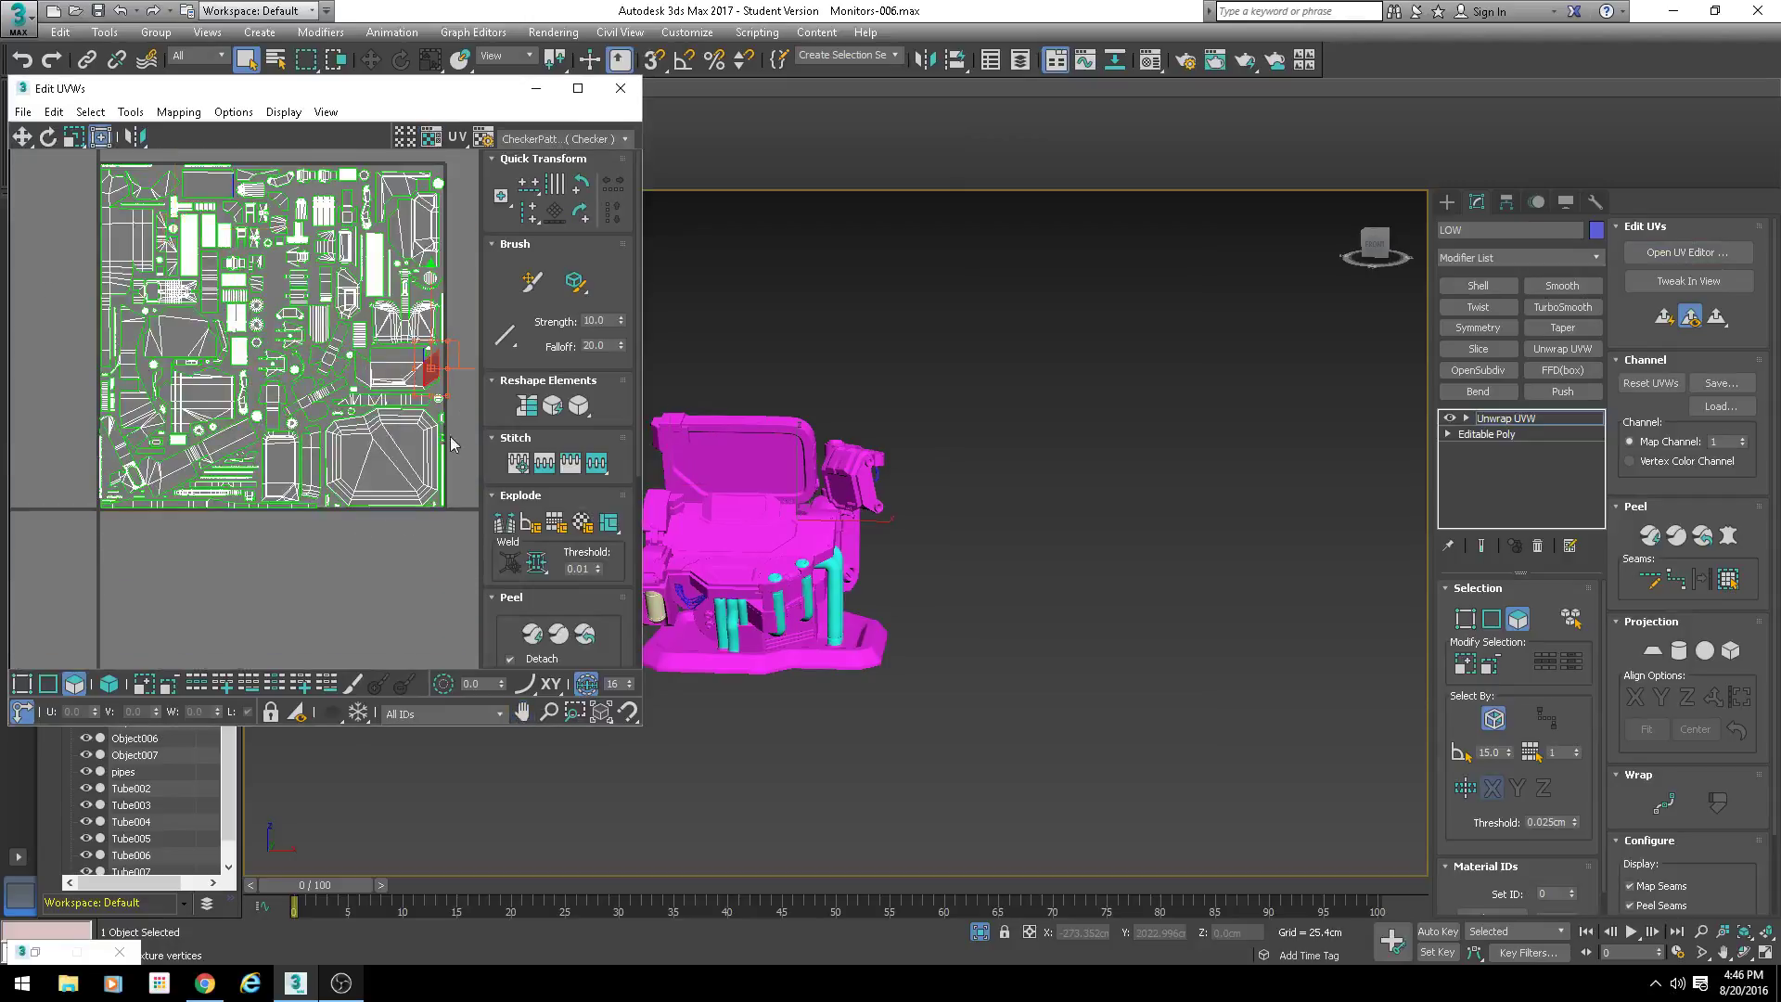
{"action": "middle_click_drag", "start_coordinate": [436, 371], "coordinate": [332, 450]}
{"action": "left_click", "coordinate": [340, 517]}
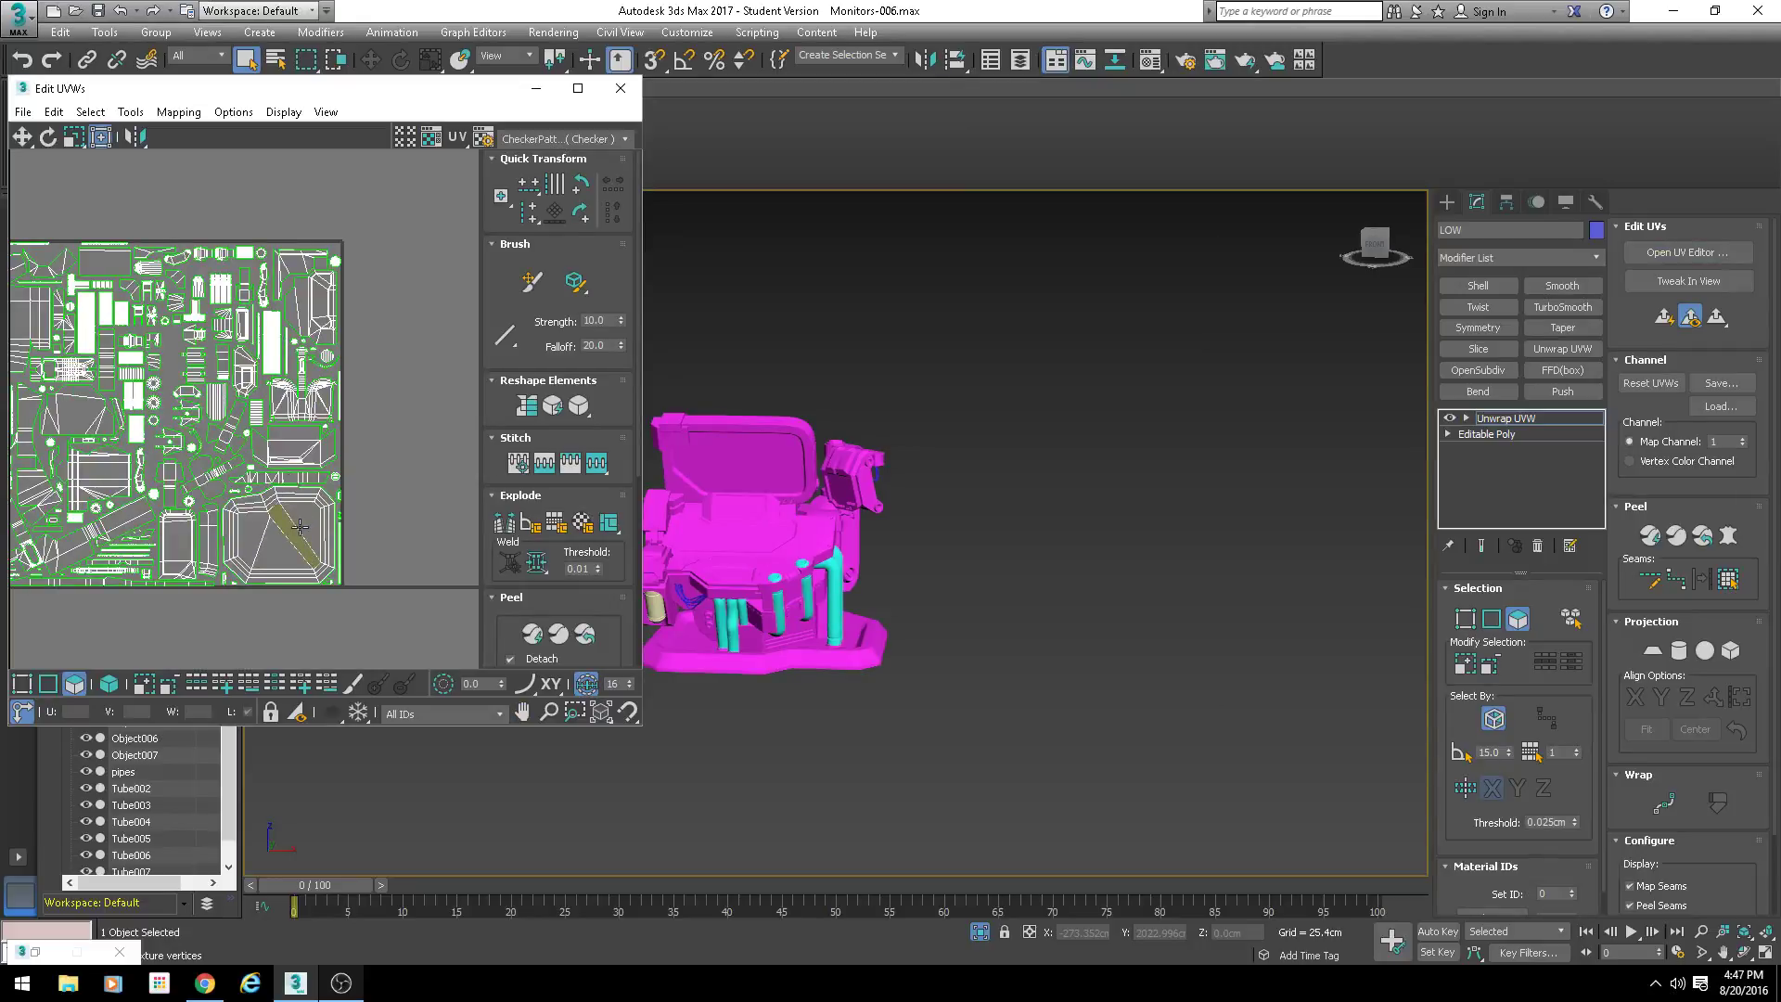
{"action": "scroll", "coordinate": [267, 562], "scroll_direction": "up", "scroll_amount": 3}
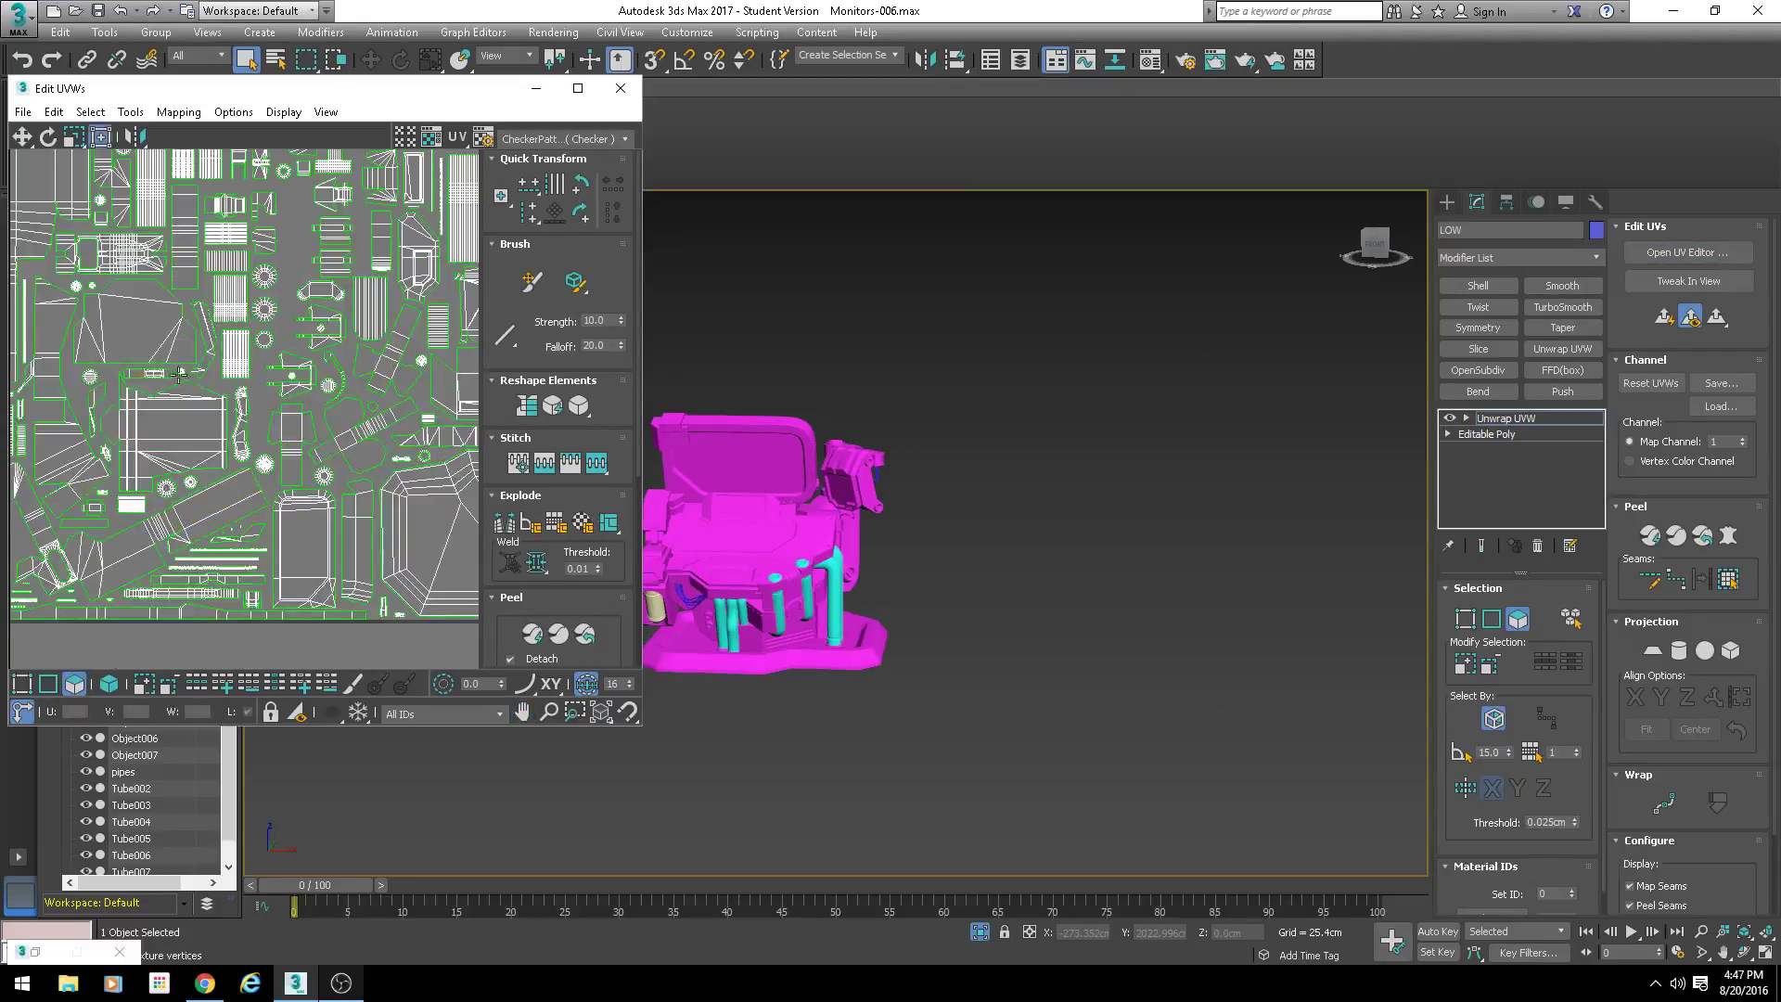
{"action": "scroll", "coordinate": [178, 374], "scroll_direction": "down", "scroll_amount": 2}
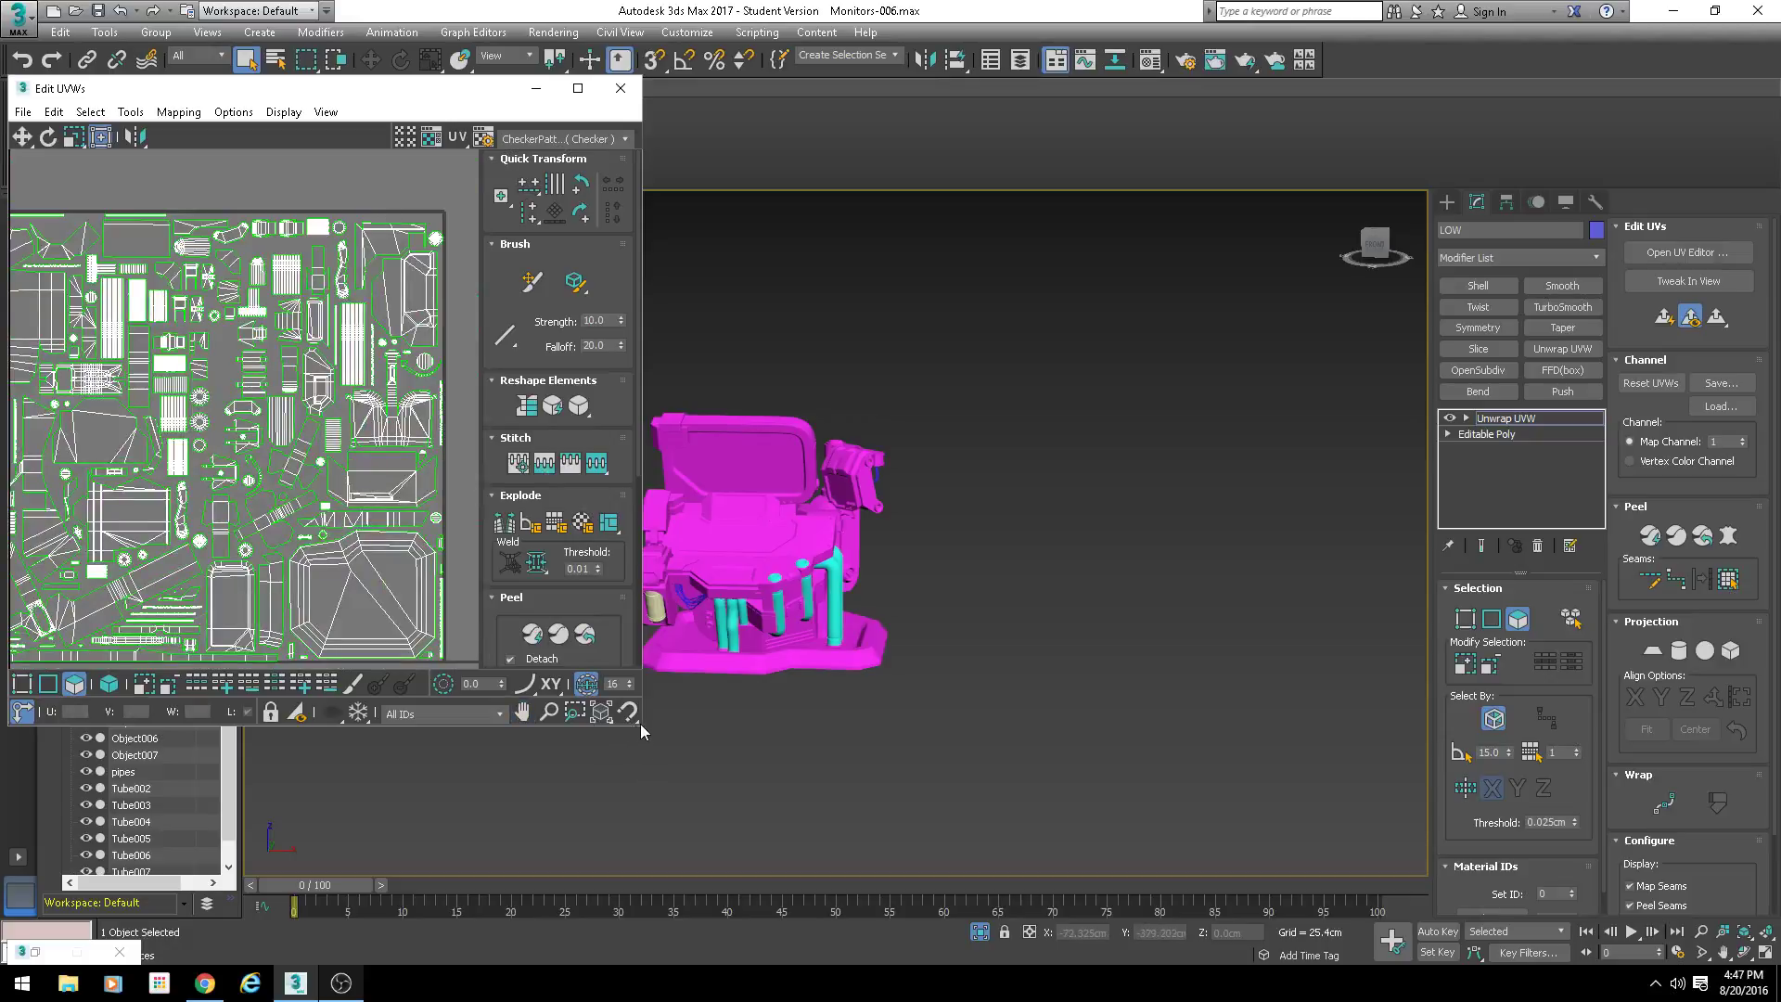
{"action": "left_click_drag", "start_coordinate": [640, 723], "coordinate": [1152, 891]}
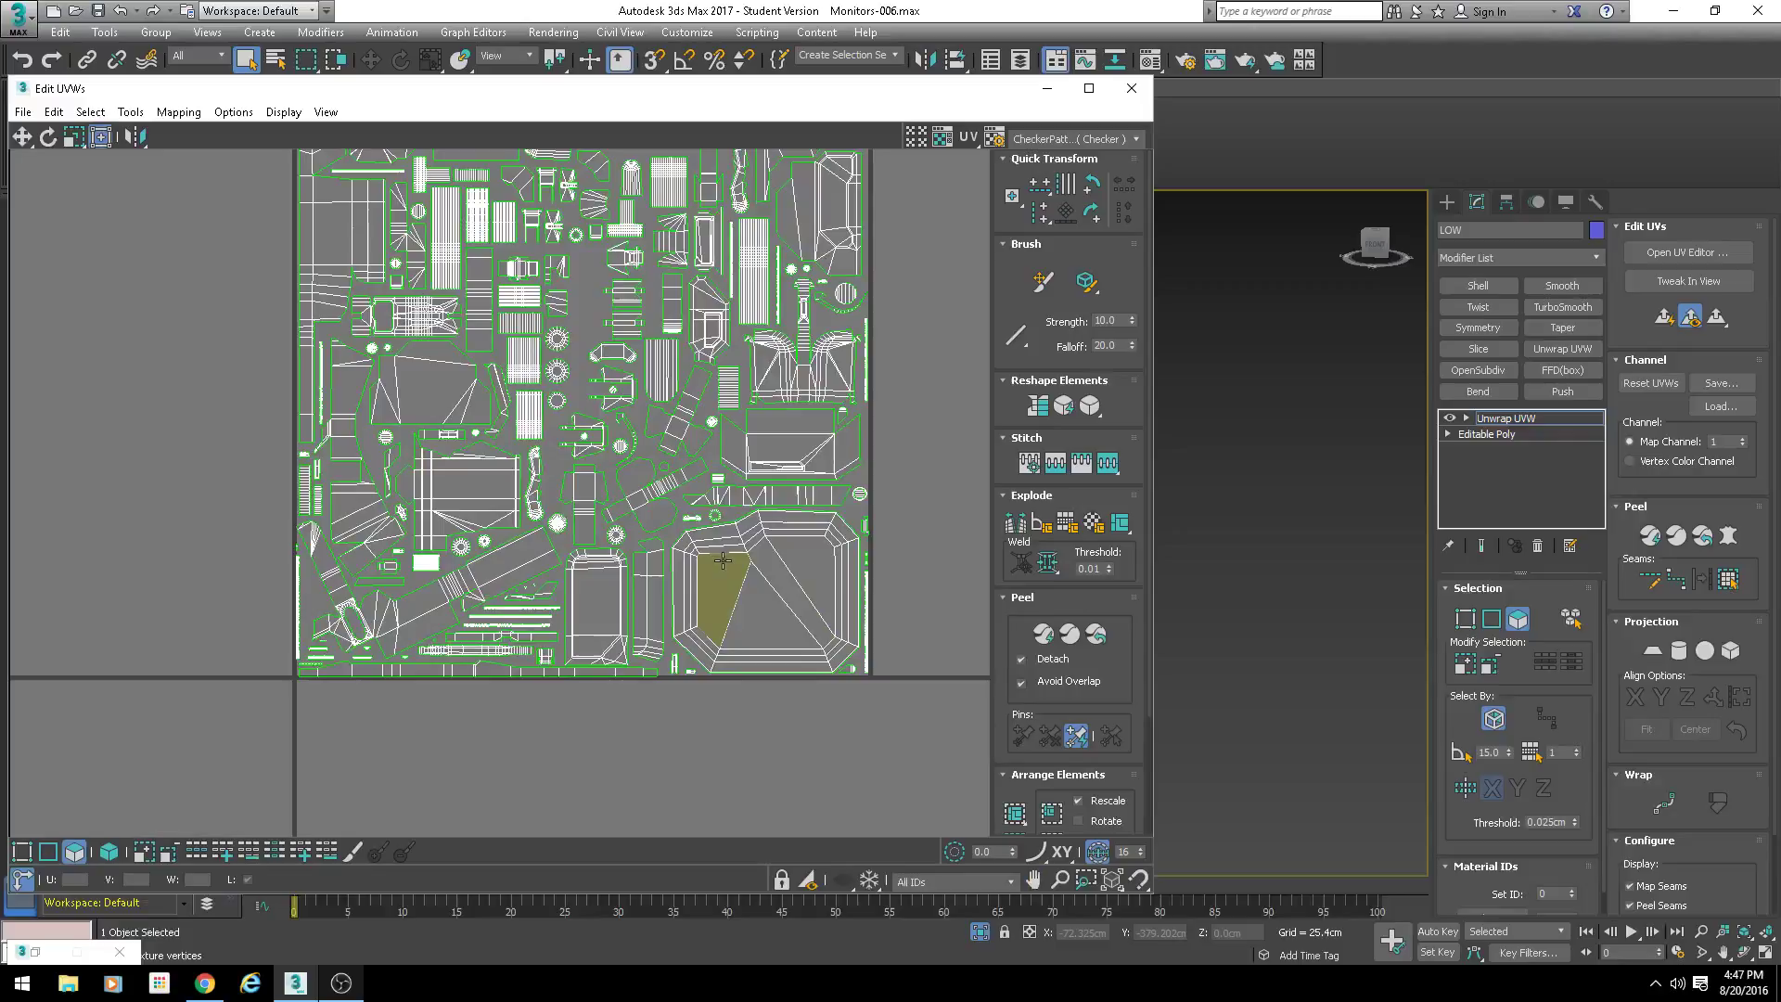
{"action": "scroll", "coordinate": [742, 390], "scroll_direction": "up", "scroll_amount": 3}
{"action": "scroll", "coordinate": [647, 435], "scroll_direction": "down", "scroll_amount": 1}
{"action": "scroll", "coordinate": [423, 448], "scroll_direction": "down", "scroll_amount": 3}
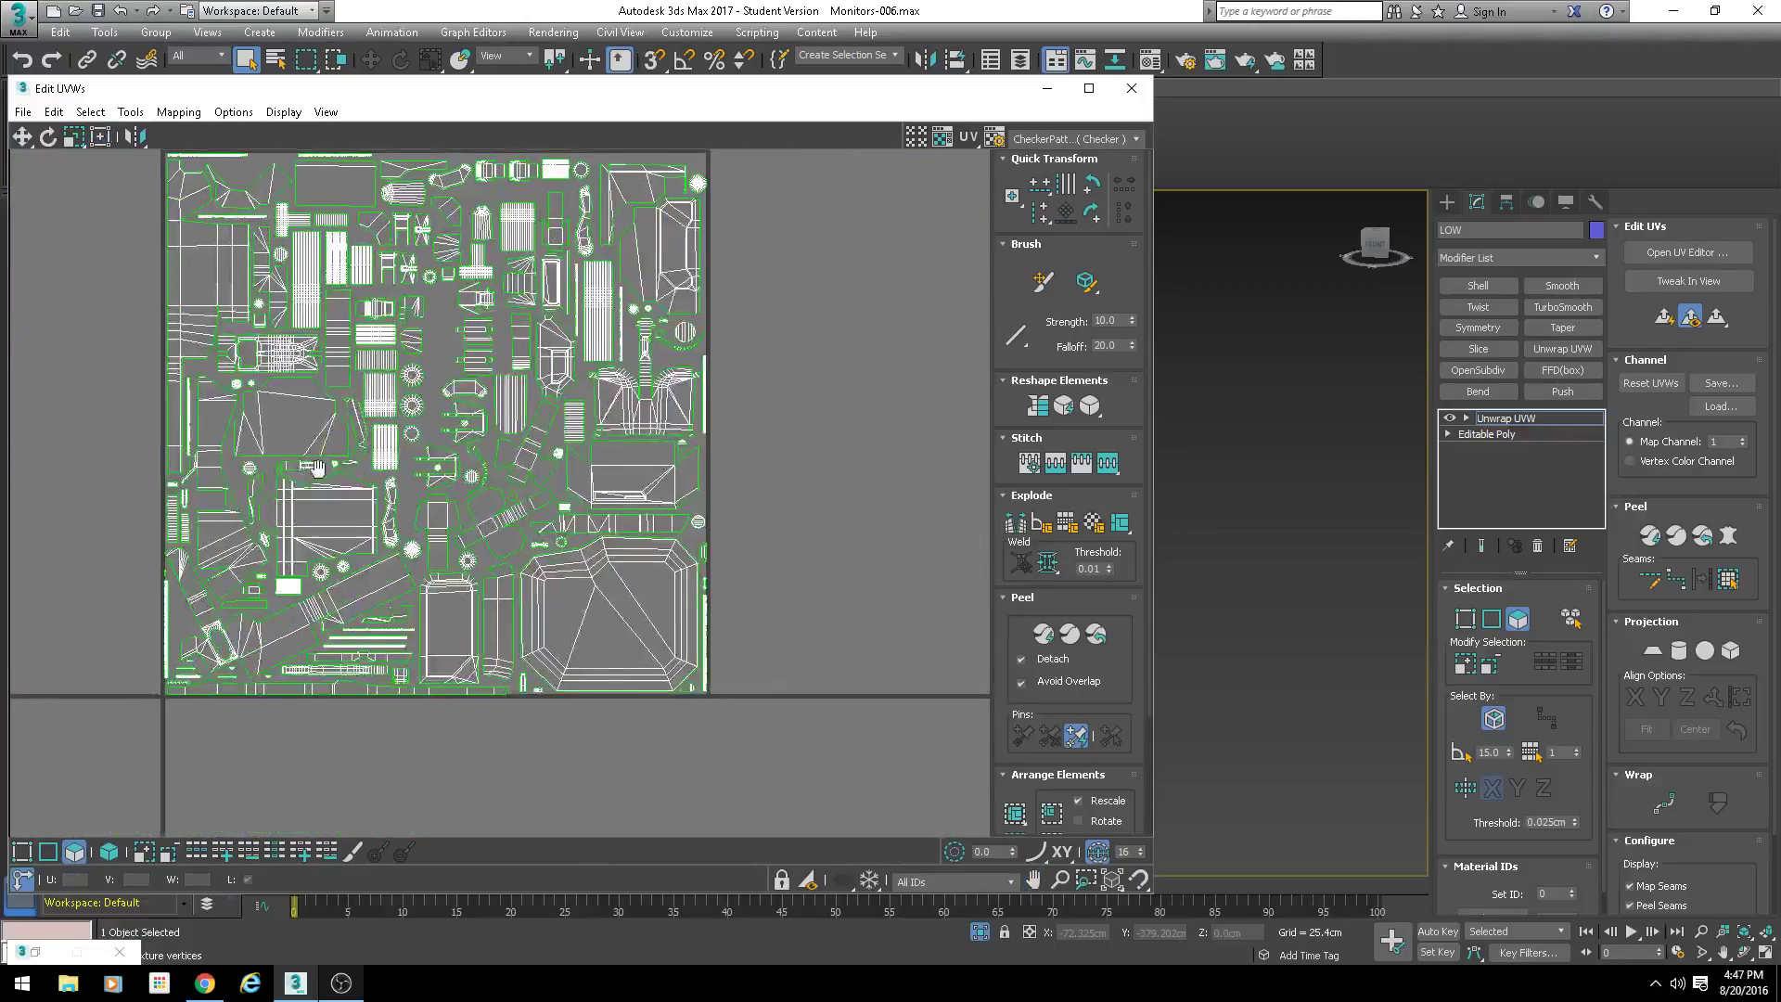
{"action": "middle_click_drag", "start_coordinate": [250, 422], "coordinate": [447, 425]}
{"action": "scroll", "coordinate": [456, 425], "scroll_direction": "up", "scroll_amount": 1}
{"action": "scroll", "coordinate": [458, 423], "scroll_direction": "up", "scroll_amount": 5}
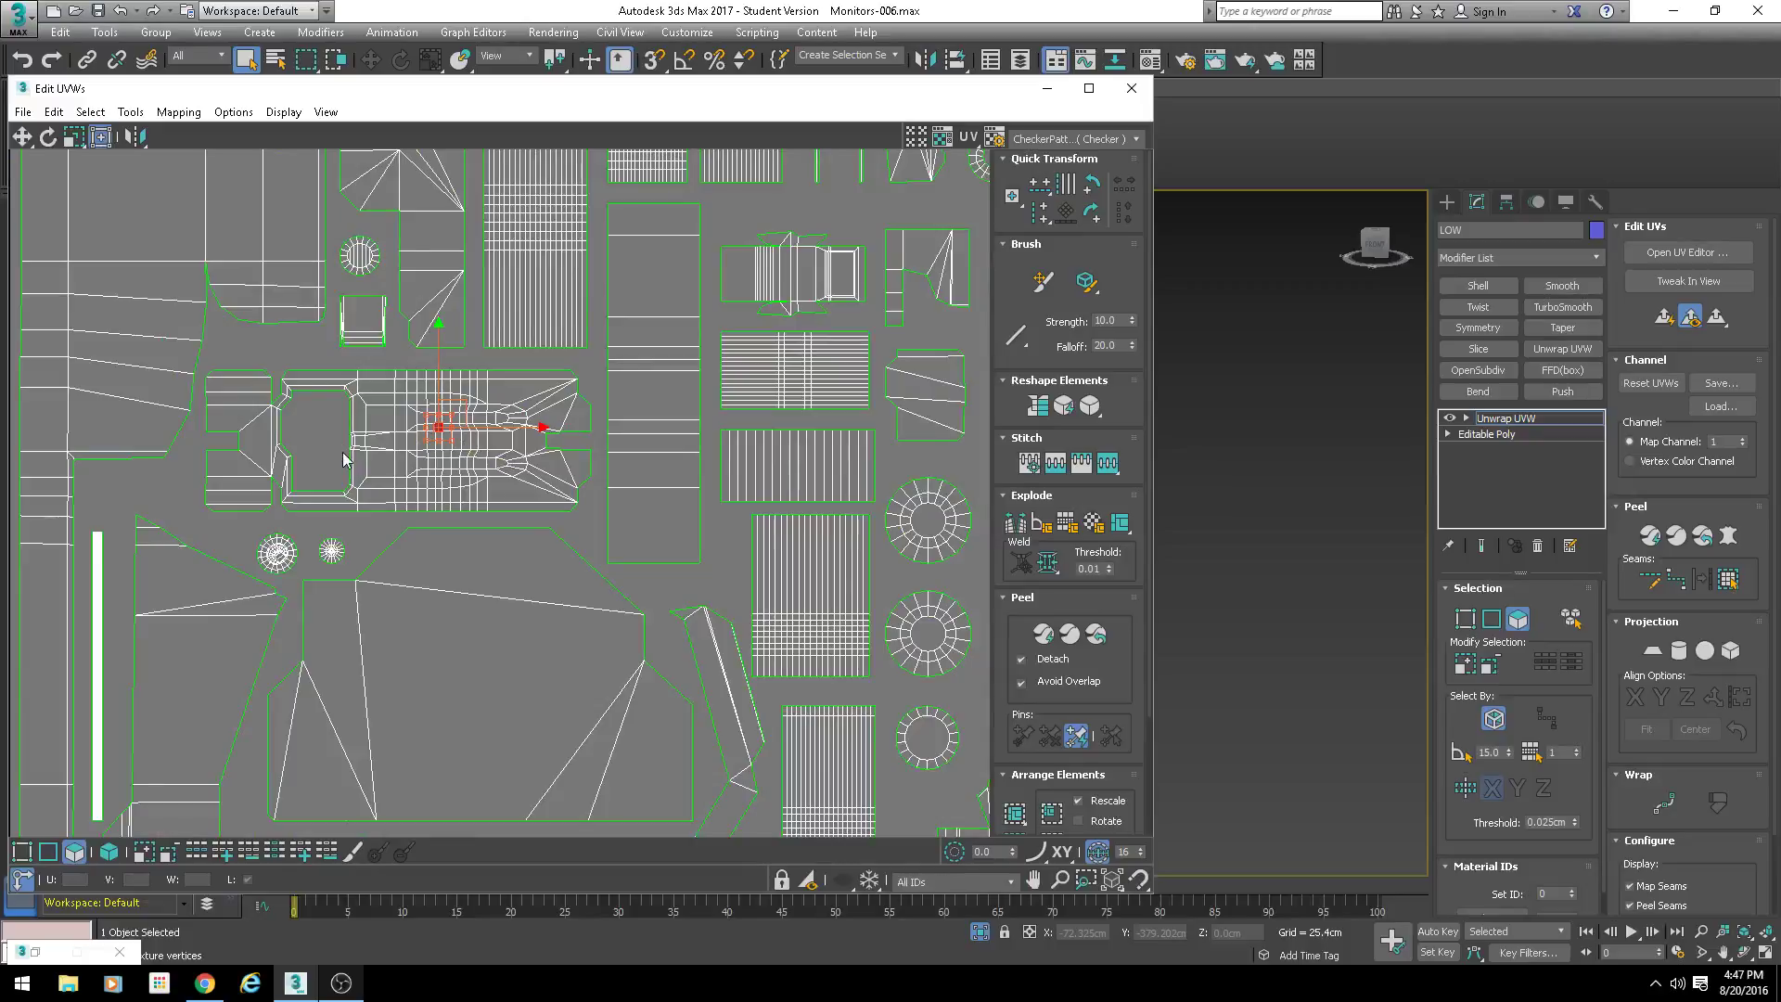
{"action": "scroll", "coordinate": [512, 439], "scroll_direction": "down", "scroll_amount": 6}
{"action": "scroll", "coordinate": [329, 371], "scroll_direction": "up", "scroll_amount": 2}
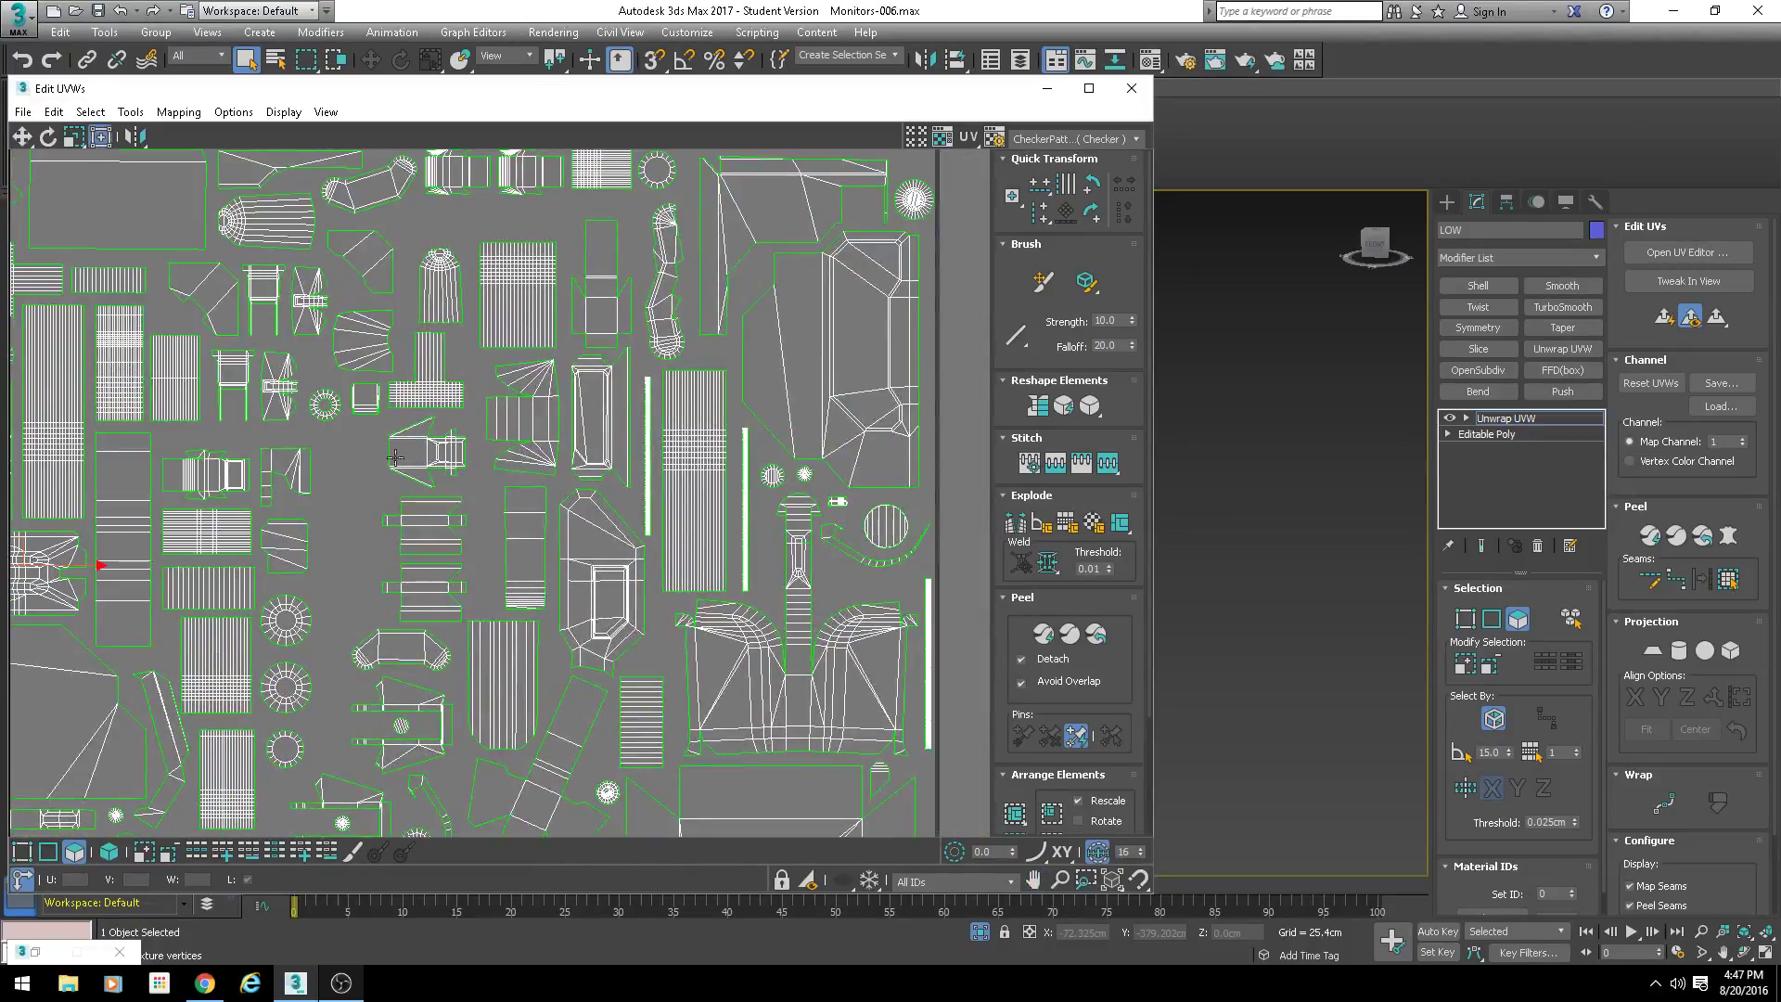
{"action": "scroll", "coordinate": [612, 525], "scroll_direction": "down", "scroll_amount": 5}
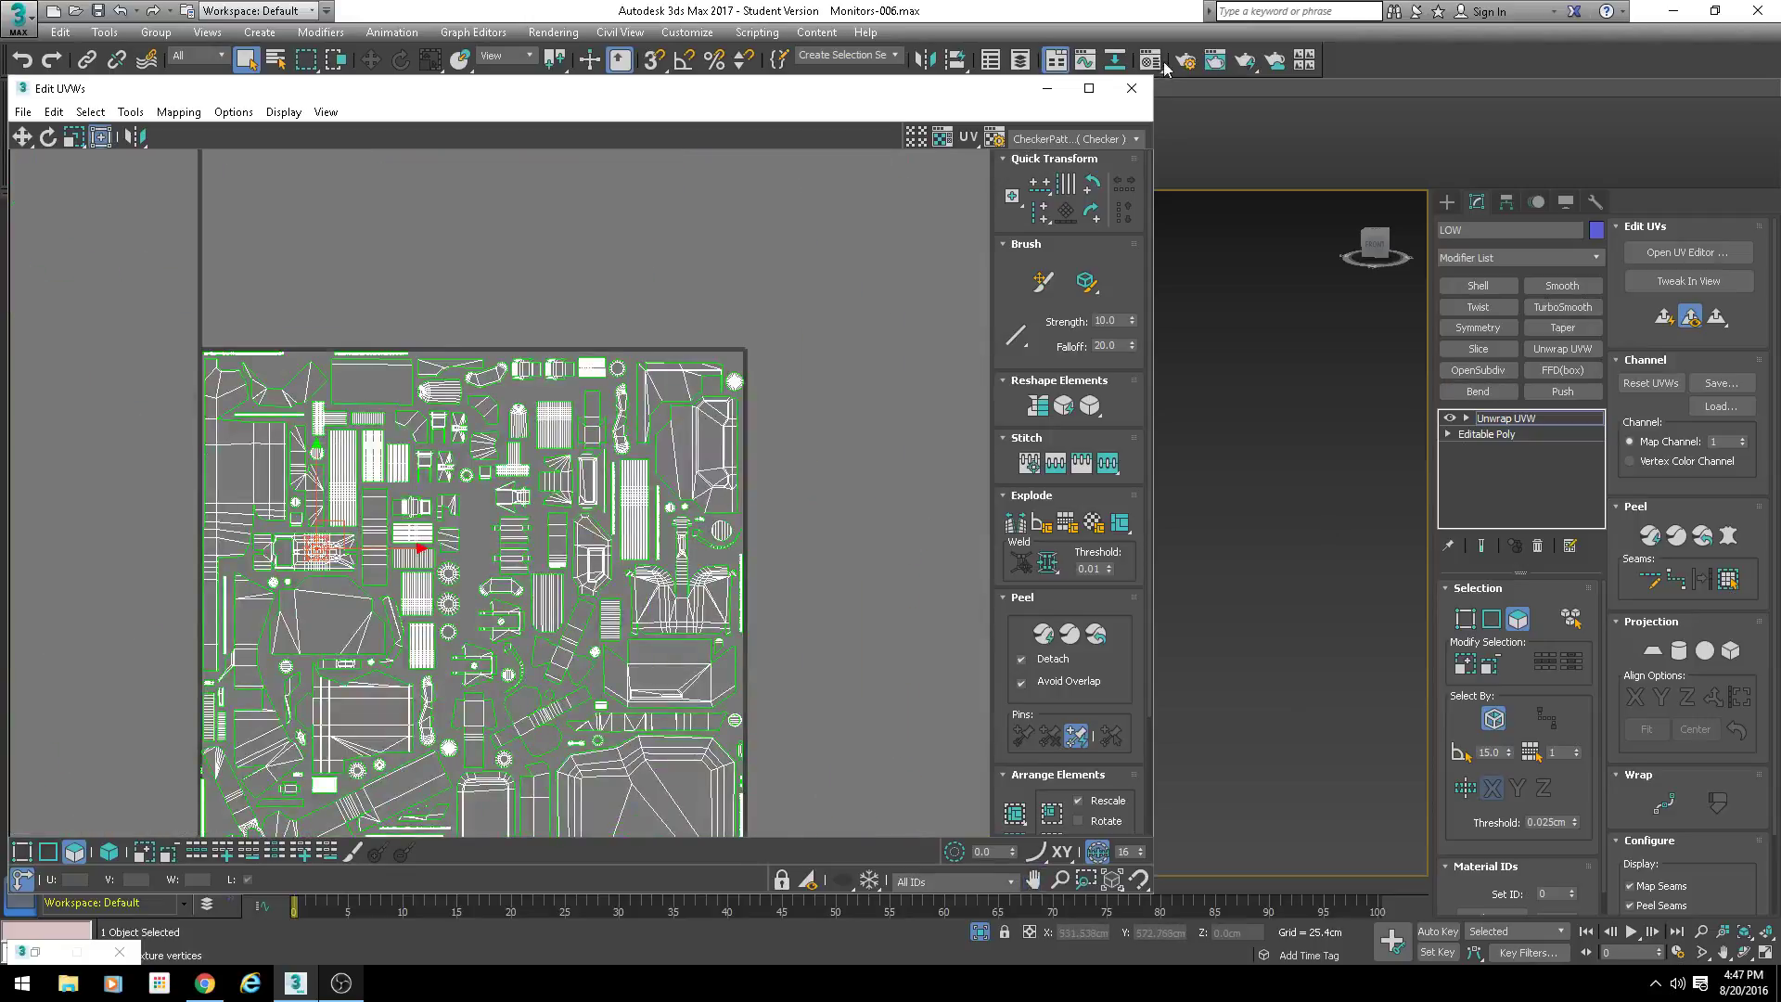
{"action": "left_click", "coordinate": [1135, 89]}
Step: Examine the console's front pipes, wires, side housing and desk surface for areas that need separate materials
{"action": "scroll", "coordinate": [775, 456], "scroll_direction": "up", "scroll_amount": 8}
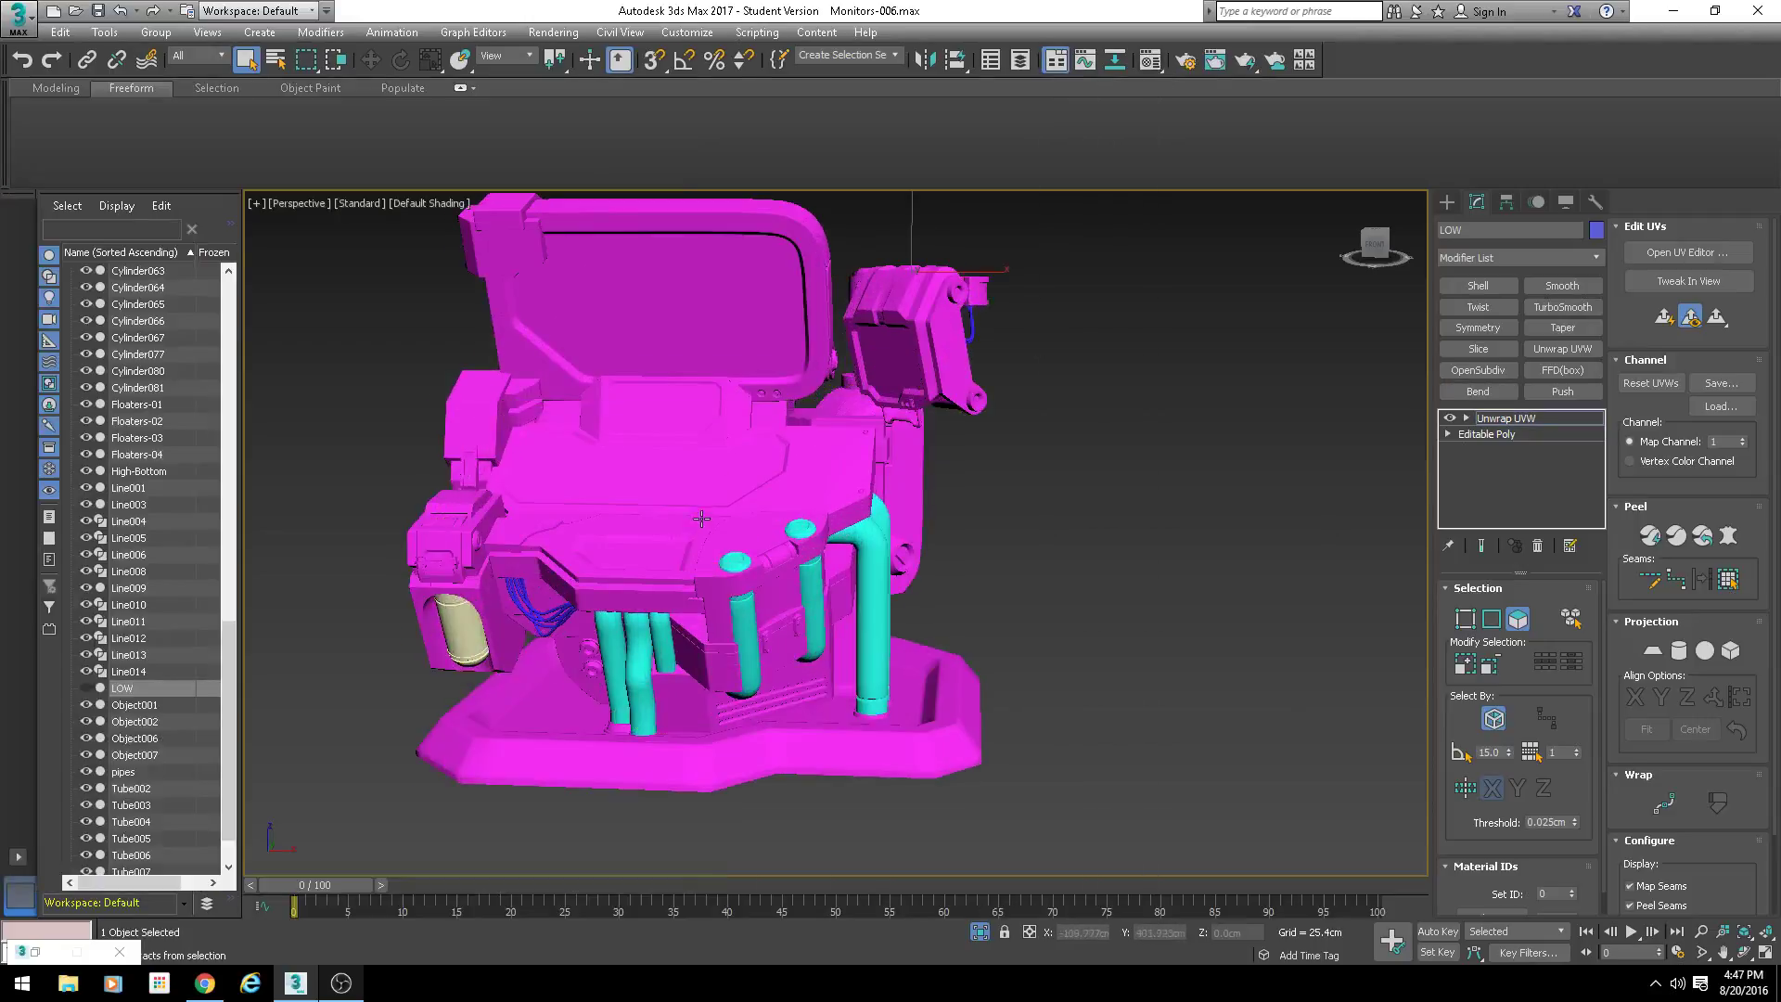
{"action": "scroll", "coordinate": [807, 436], "scroll_direction": "up", "scroll_amount": 3}
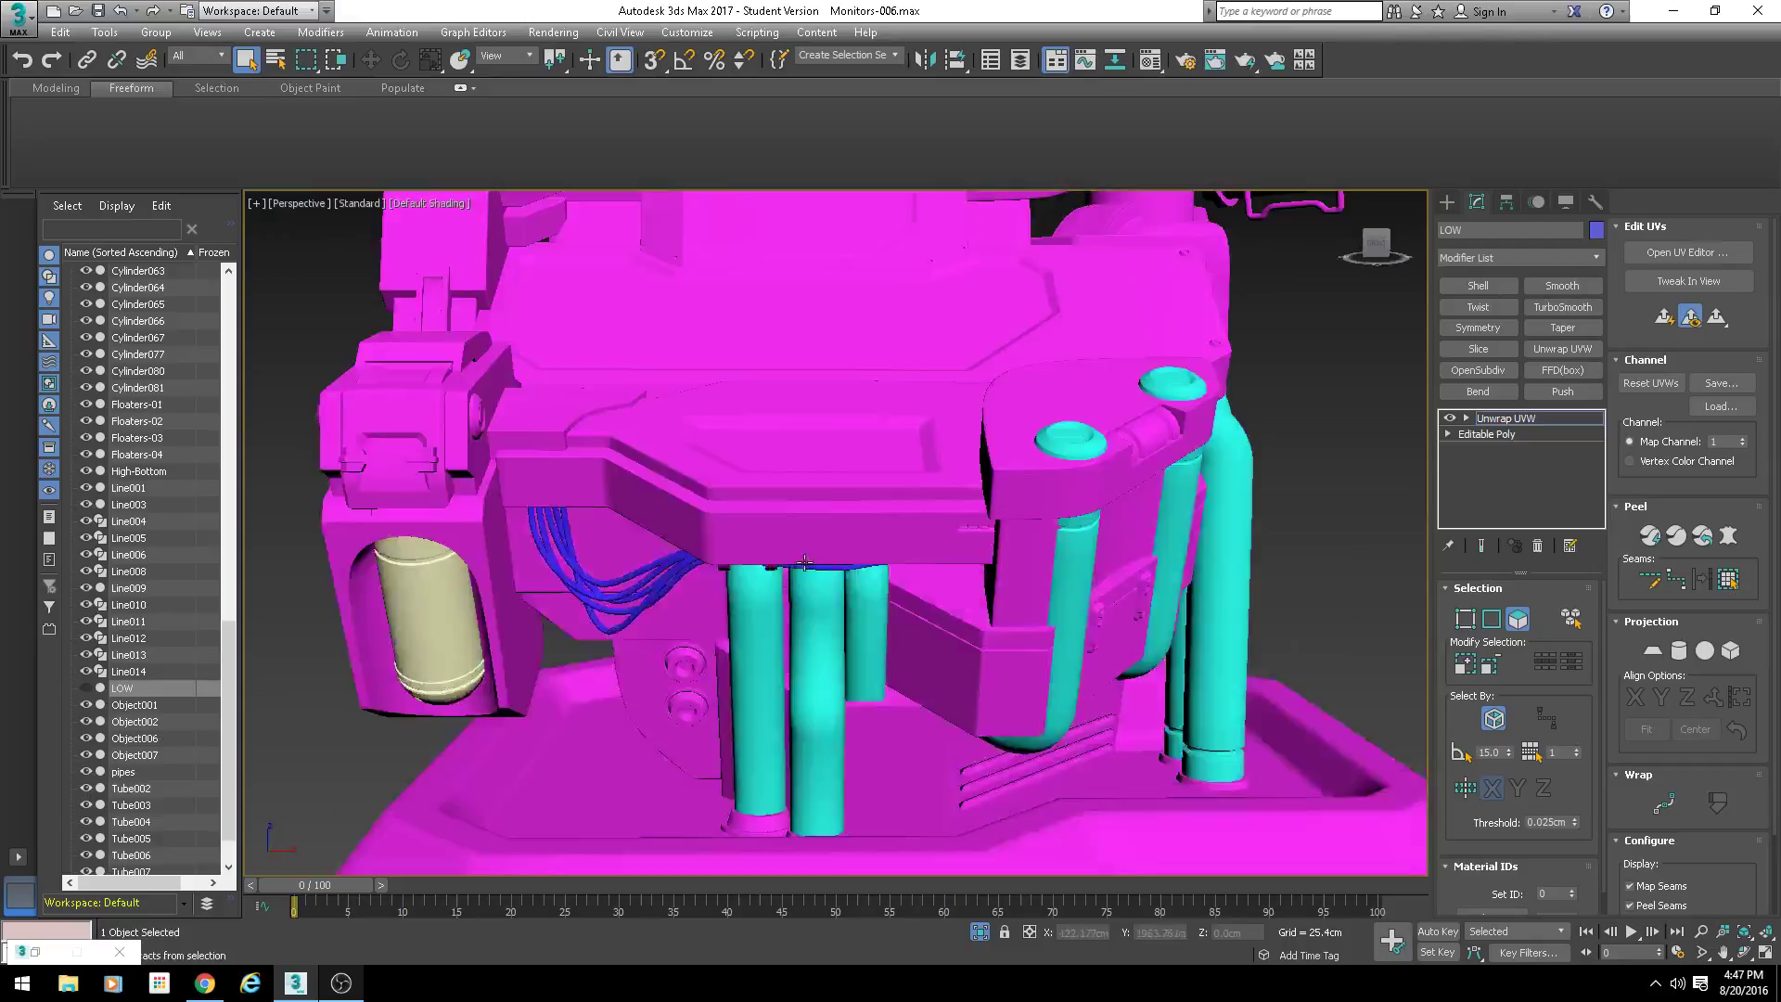
{"action": "middle_click_drag", "start_coordinate": [821, 343], "coordinate": [796, 430], "text": "alt"}
{"action": "middle_click_drag", "start_coordinate": [819, 547], "coordinate": [807, 737], "text": "alt"}
{"action": "scroll", "coordinate": [835, 547], "scroll_direction": "up", "scroll_amount": 3}
{"action": "middle_click_drag", "start_coordinate": [928, 520], "coordinate": [836, 384], "text": "alt"}
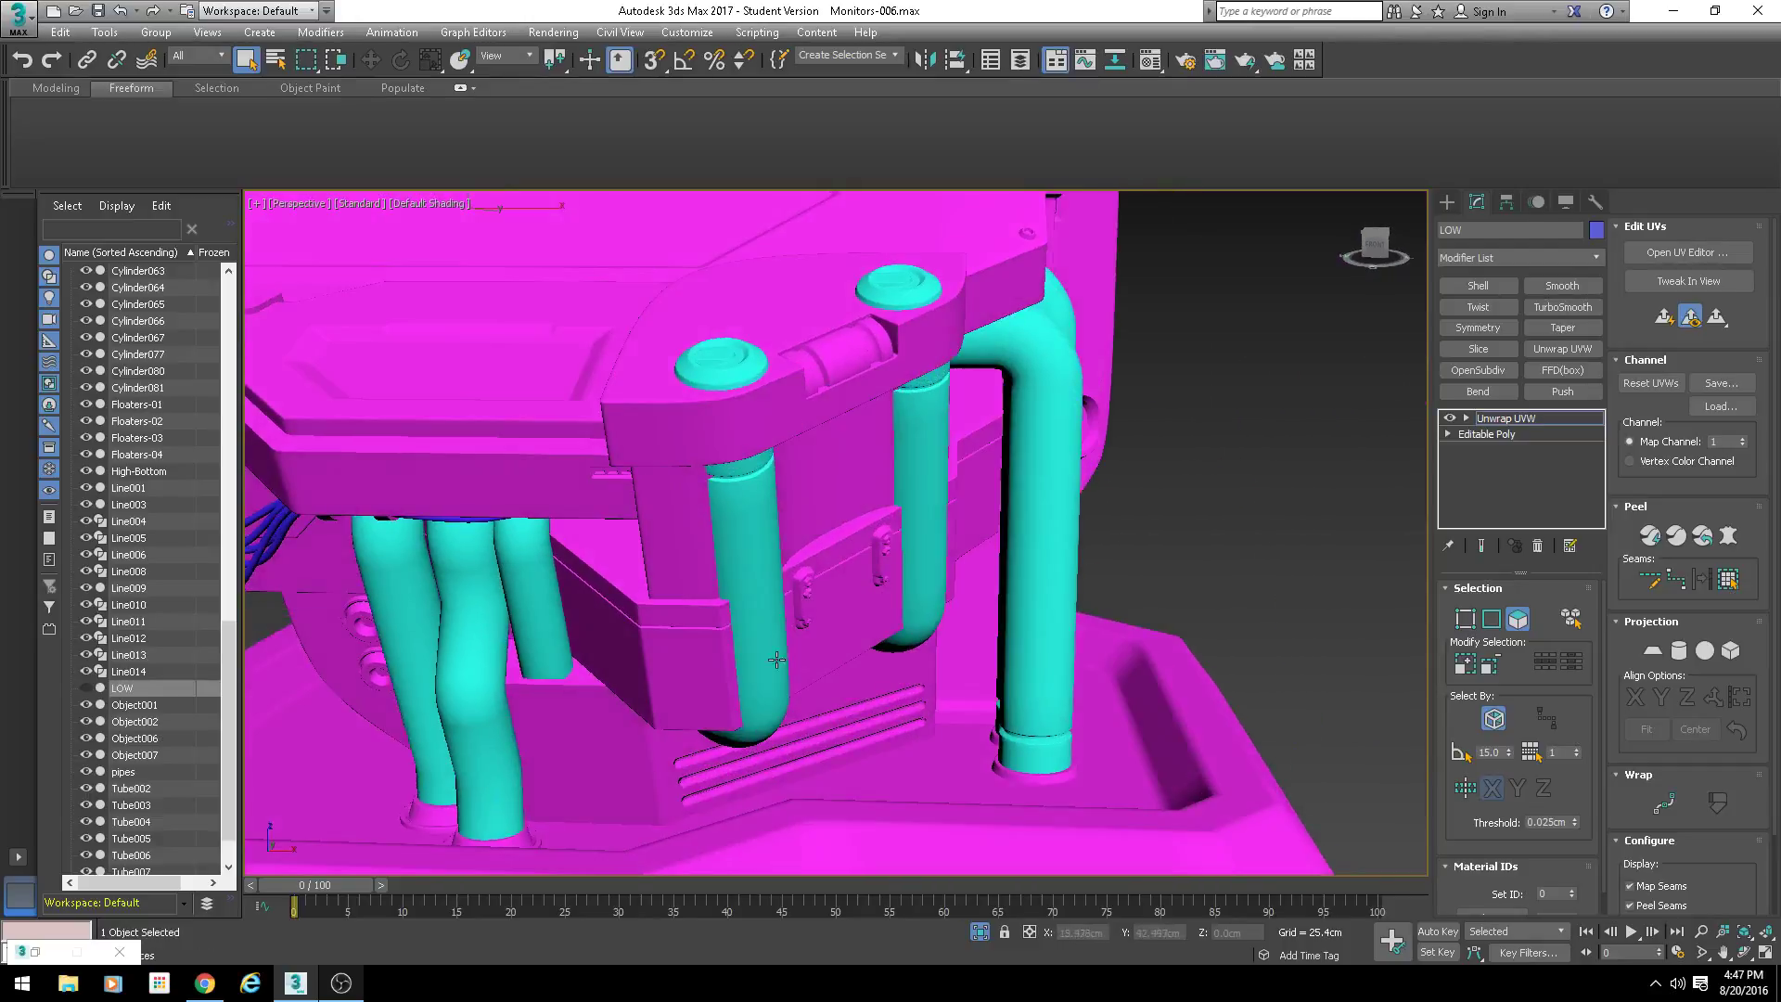
{"action": "middle_click_drag", "start_coordinate": [499, 382], "coordinate": [747, 513]}
{"action": "middle_click_drag", "start_coordinate": [566, 232], "coordinate": [594, 357], "text": "alt"}
{"action": "scroll", "coordinate": [885, 387], "scroll_direction": "down", "scroll_amount": 4}
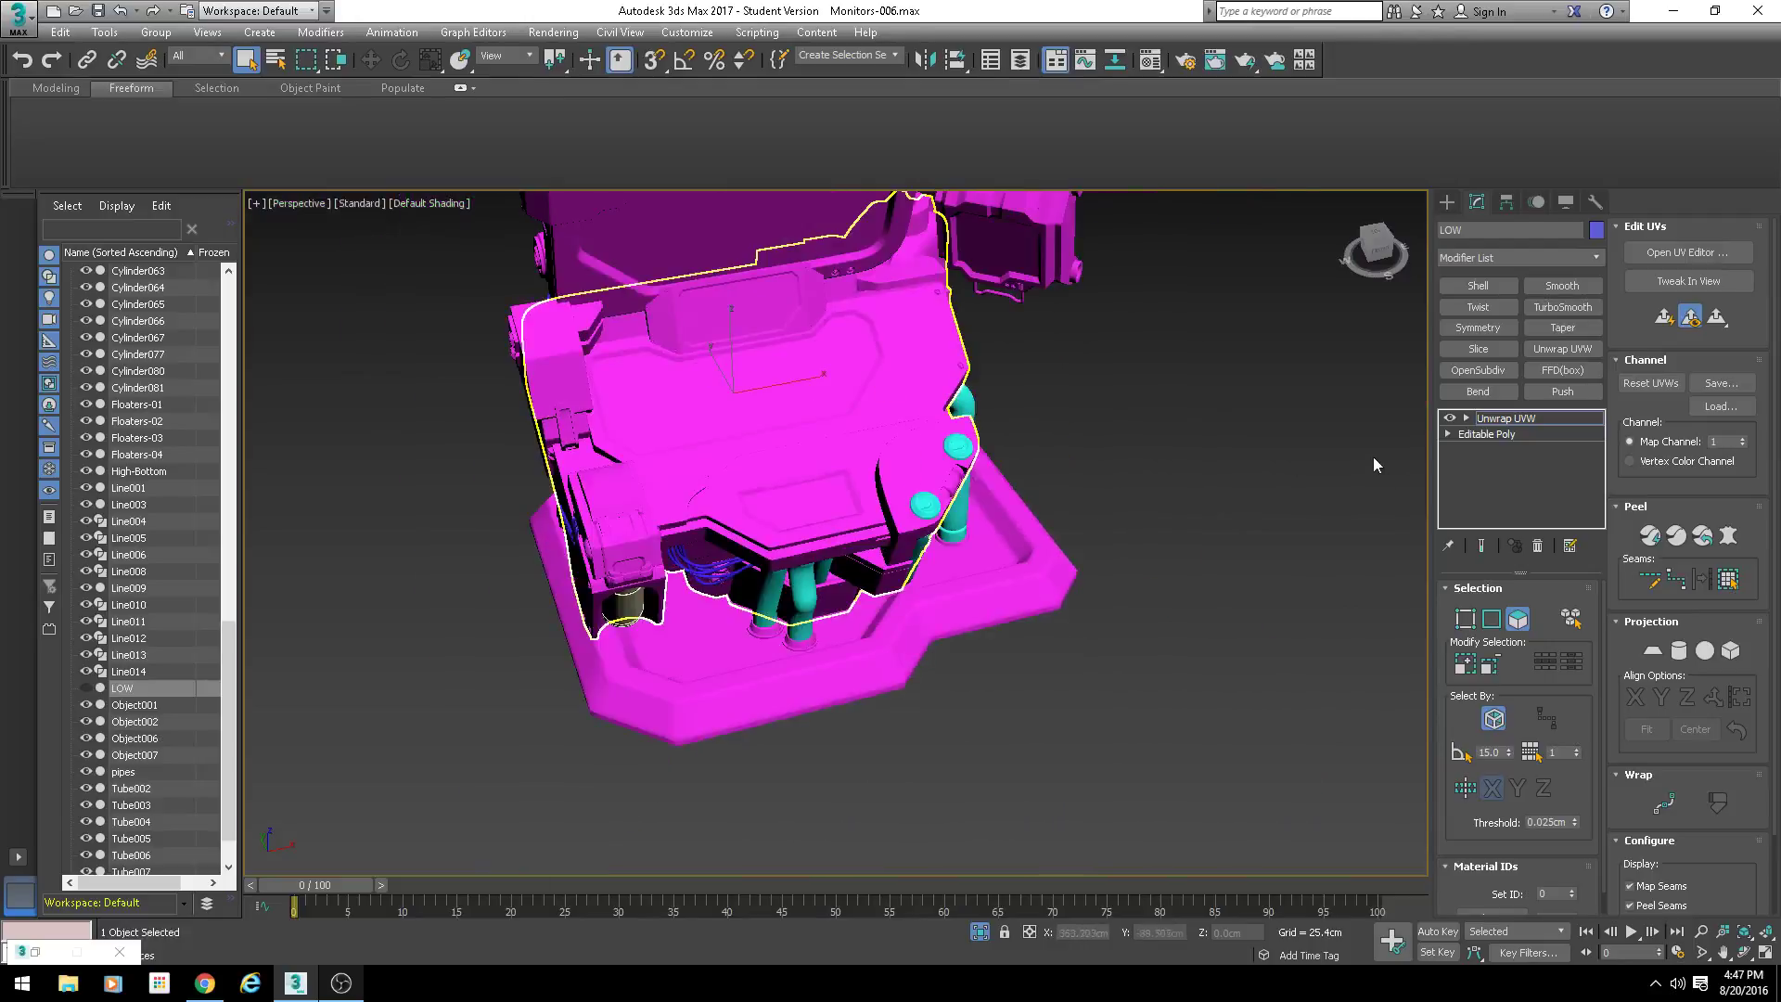
Step: Select the High-Bottom desk mesh and display its edged faces to inspect the topology around the large octagonal panel
{"action": "scroll", "coordinate": [854, 478], "scroll_direction": "up", "scroll_amount": 5}
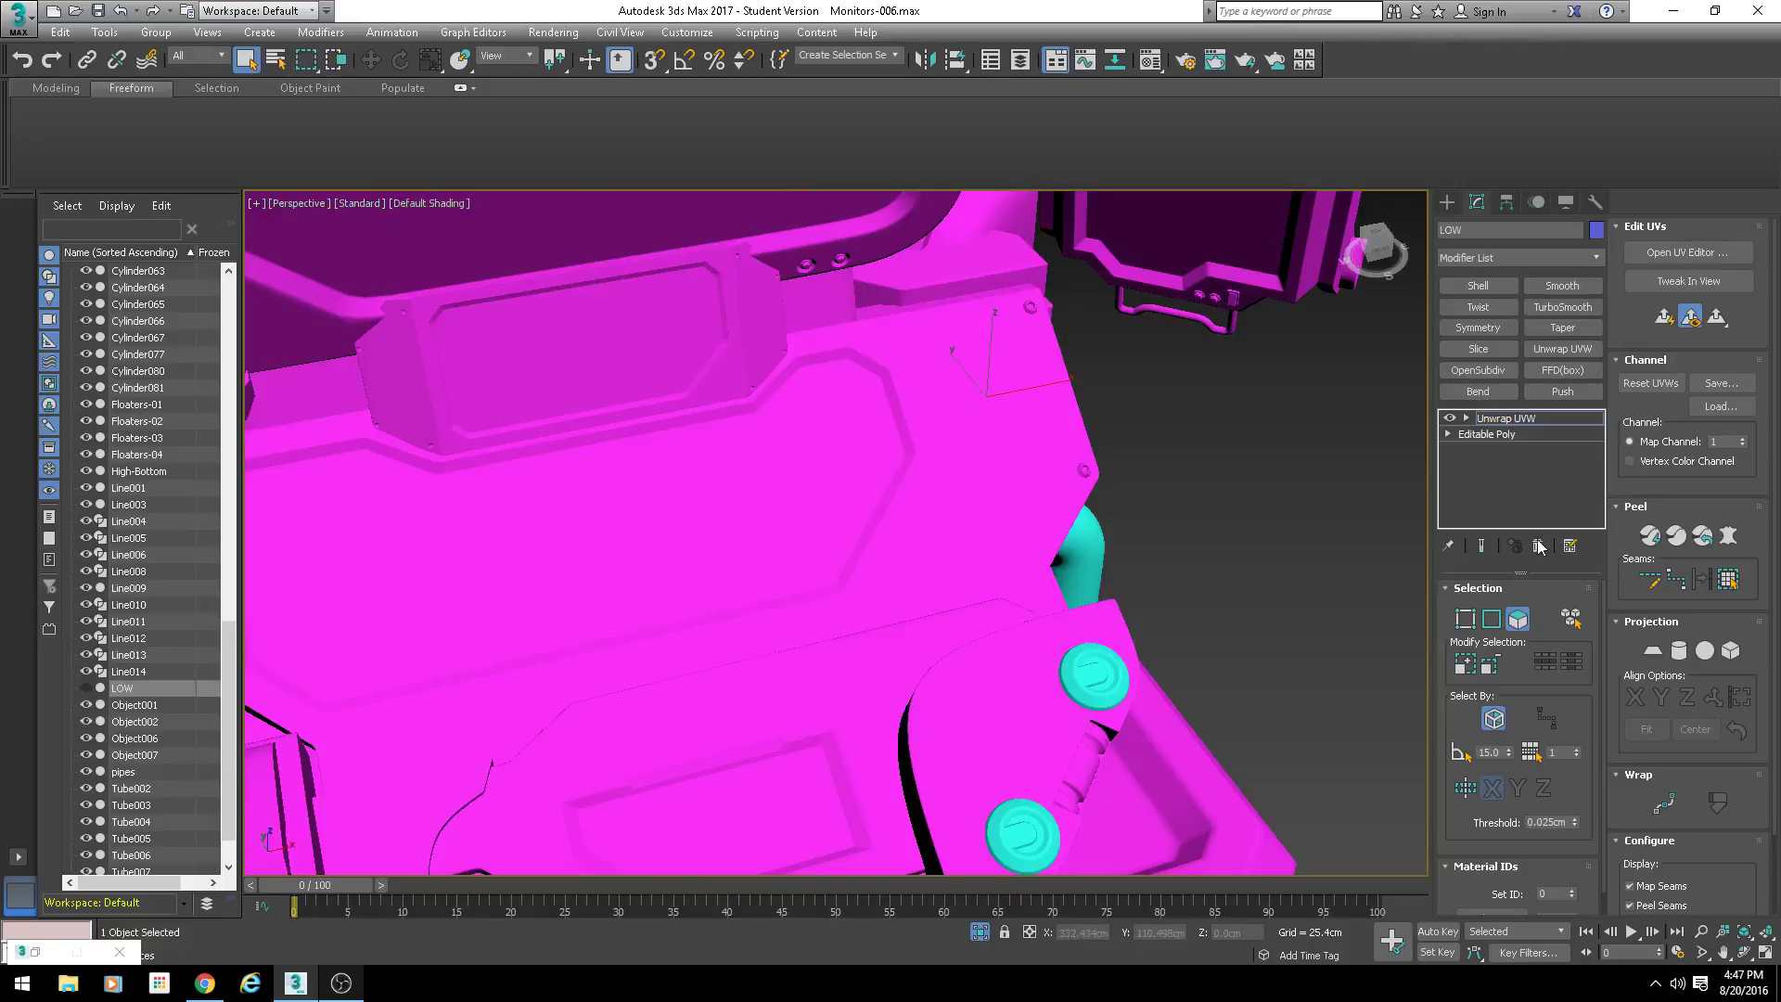
{"action": "left_click", "coordinate": [1039, 455]}
{"action": "key", "text": "F4"}
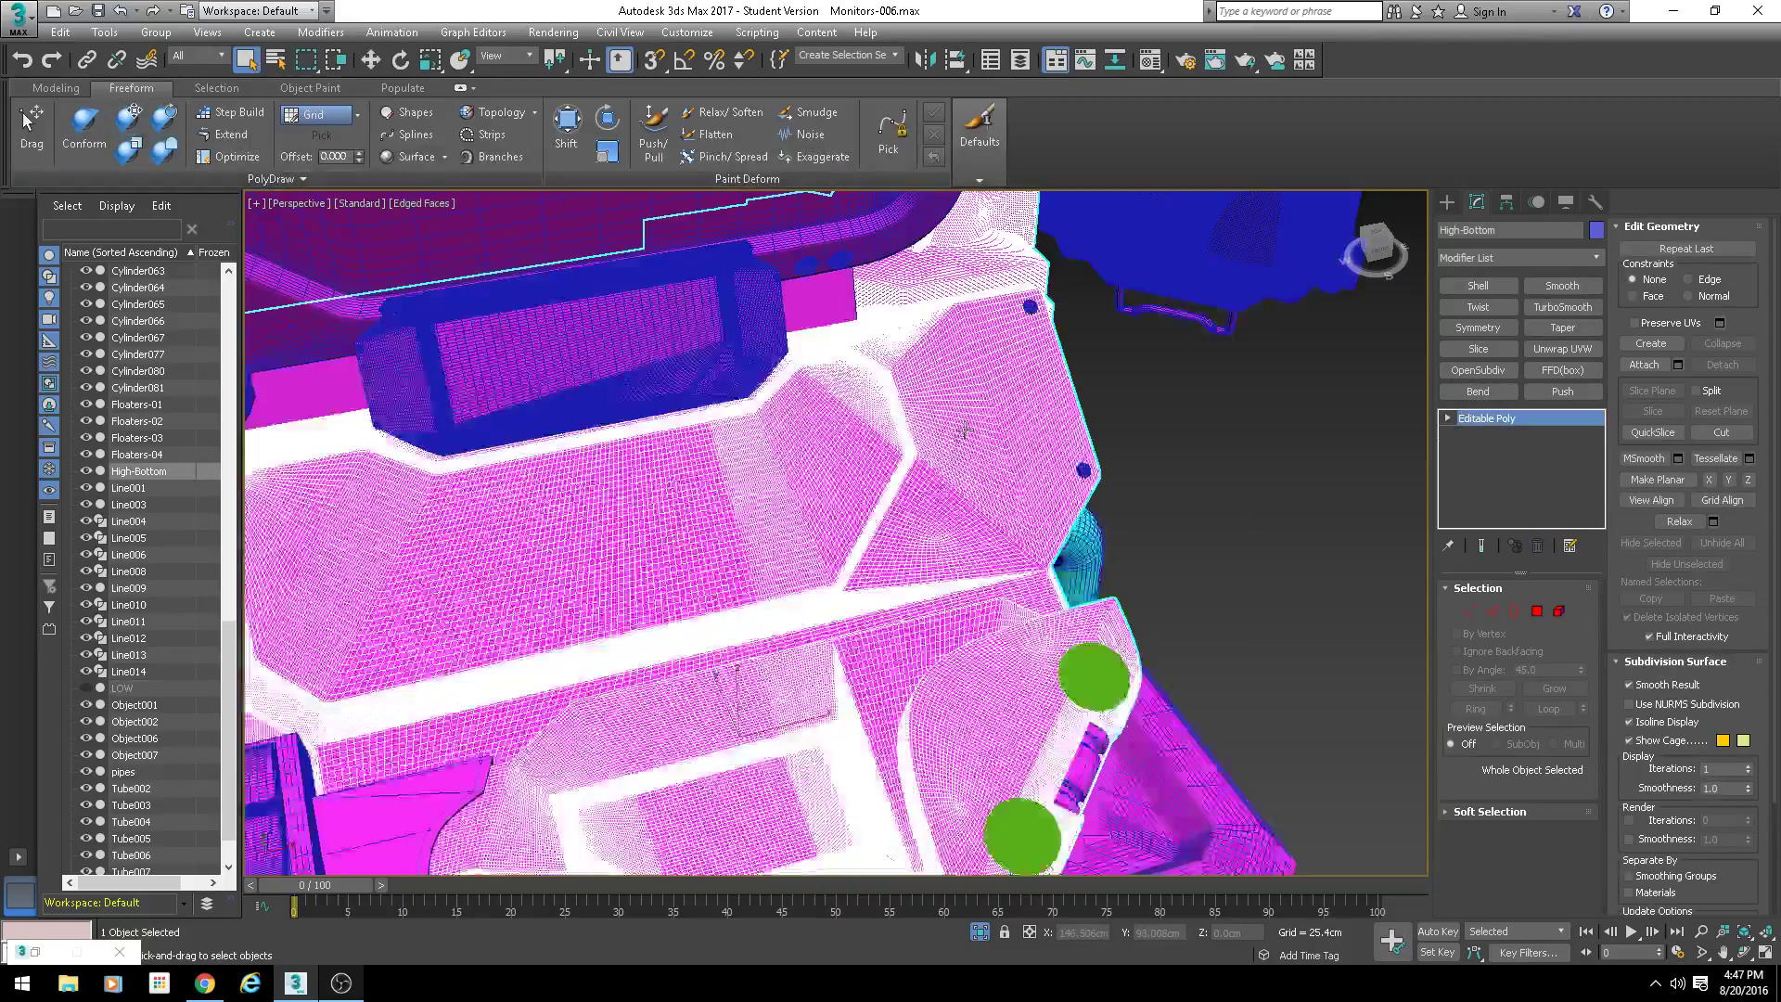
{"action": "scroll", "coordinate": [965, 436], "scroll_direction": "up", "scroll_amount": 6}
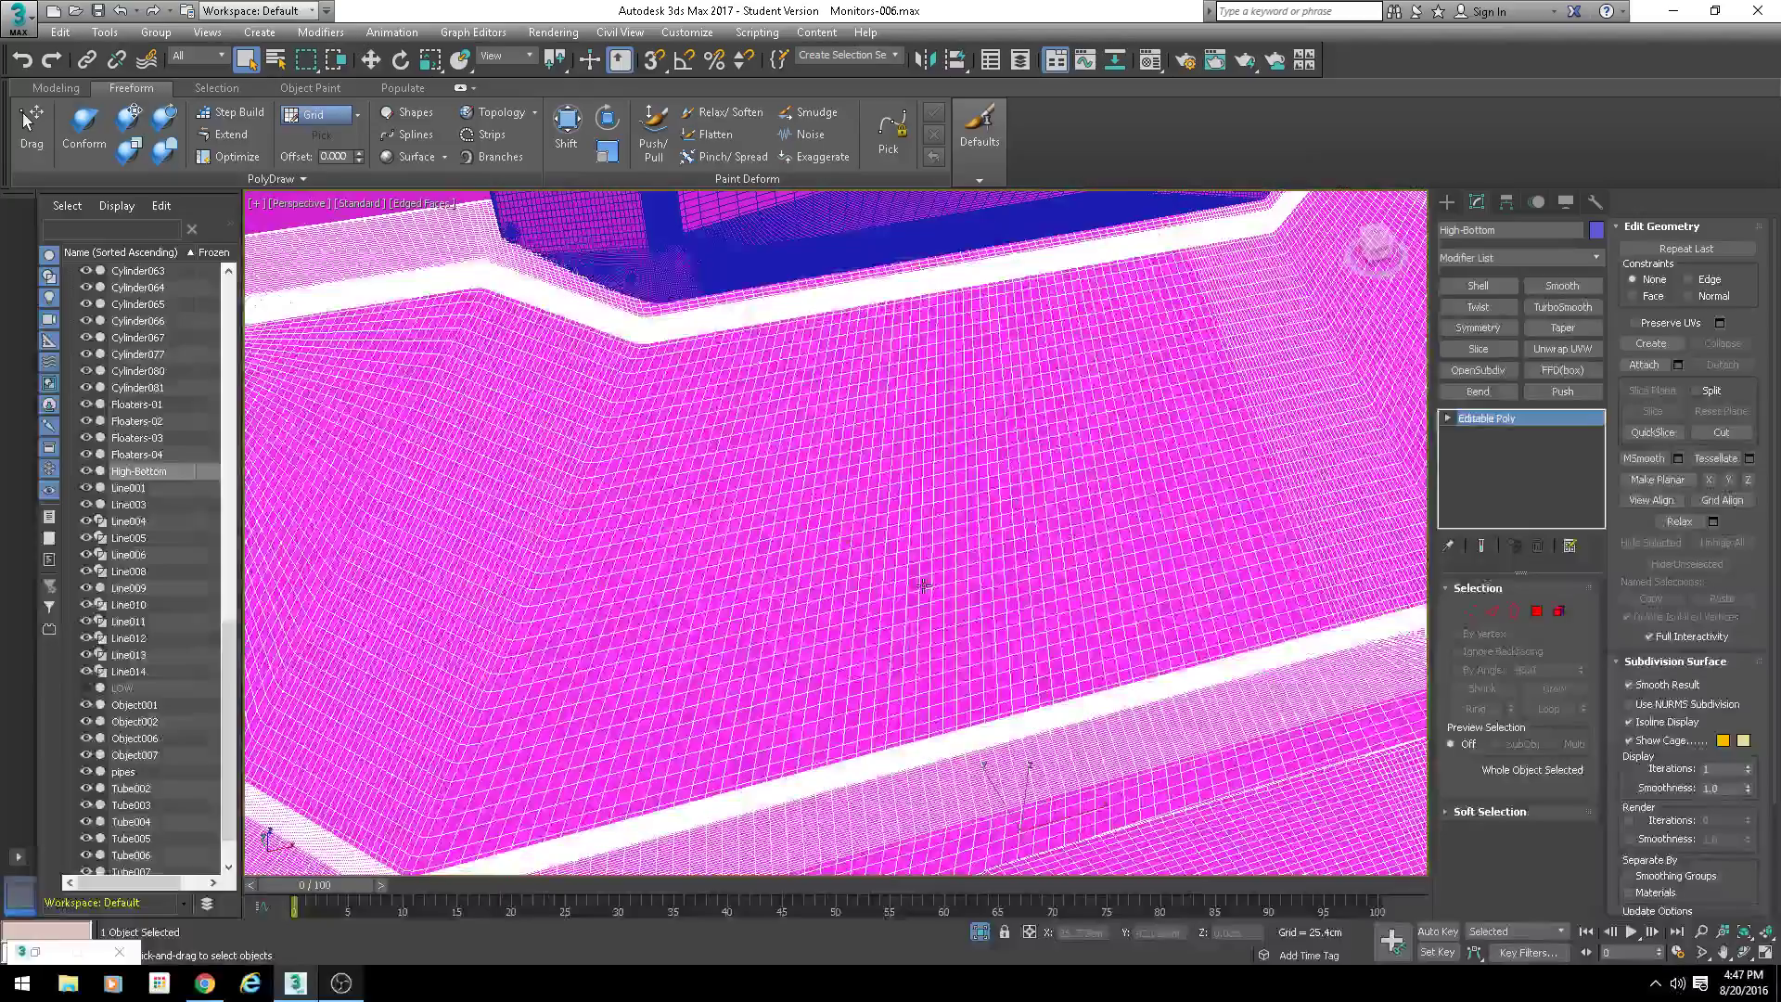
{"action": "scroll", "coordinate": [923, 585], "scroll_direction": "down", "scroll_amount": 5}
{"action": "middle_click_drag", "start_coordinate": [923, 585], "coordinate": [887, 588]}
{"action": "scroll", "coordinate": [886, 589], "scroll_direction": "up", "scroll_amount": 4}
{"action": "middle_click_drag", "start_coordinate": [1125, 545], "coordinate": [955, 584]}
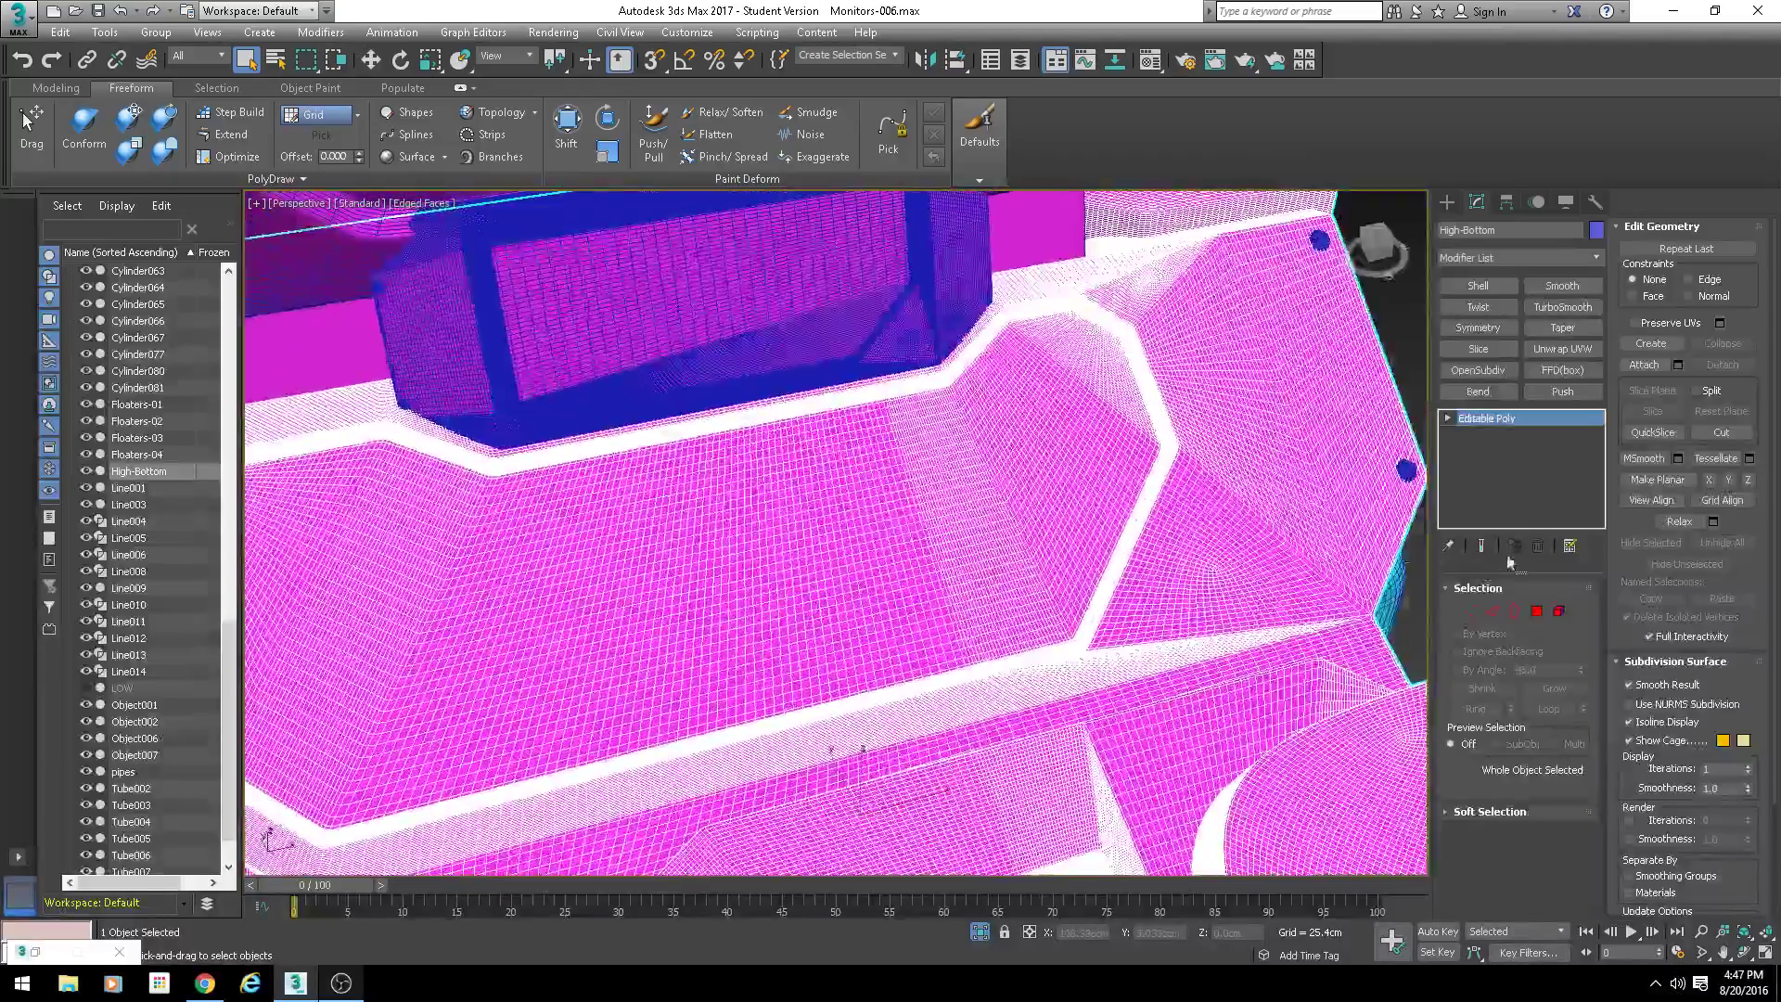
Step: Try to select the desk's large octagonal panel as a separate mesh element
{"action": "left_click", "coordinate": [1559, 611]}
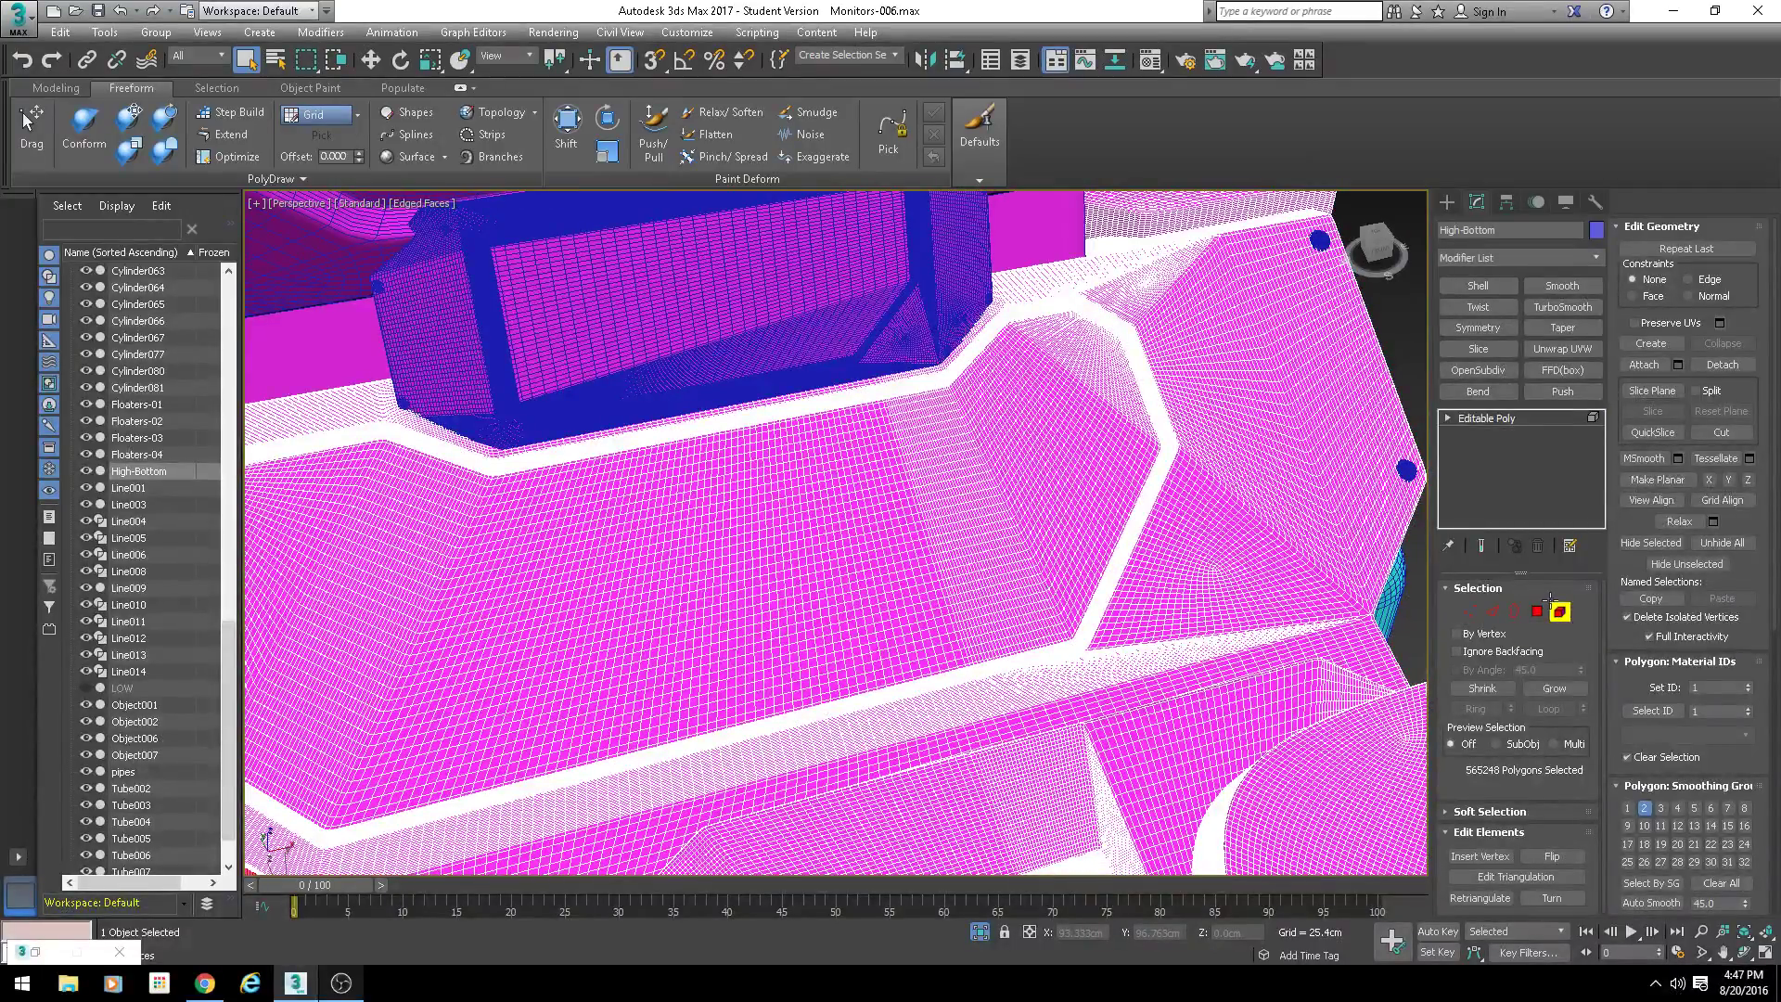
{"action": "left_click", "coordinate": [881, 575]}
{"action": "key", "text": "F4"}
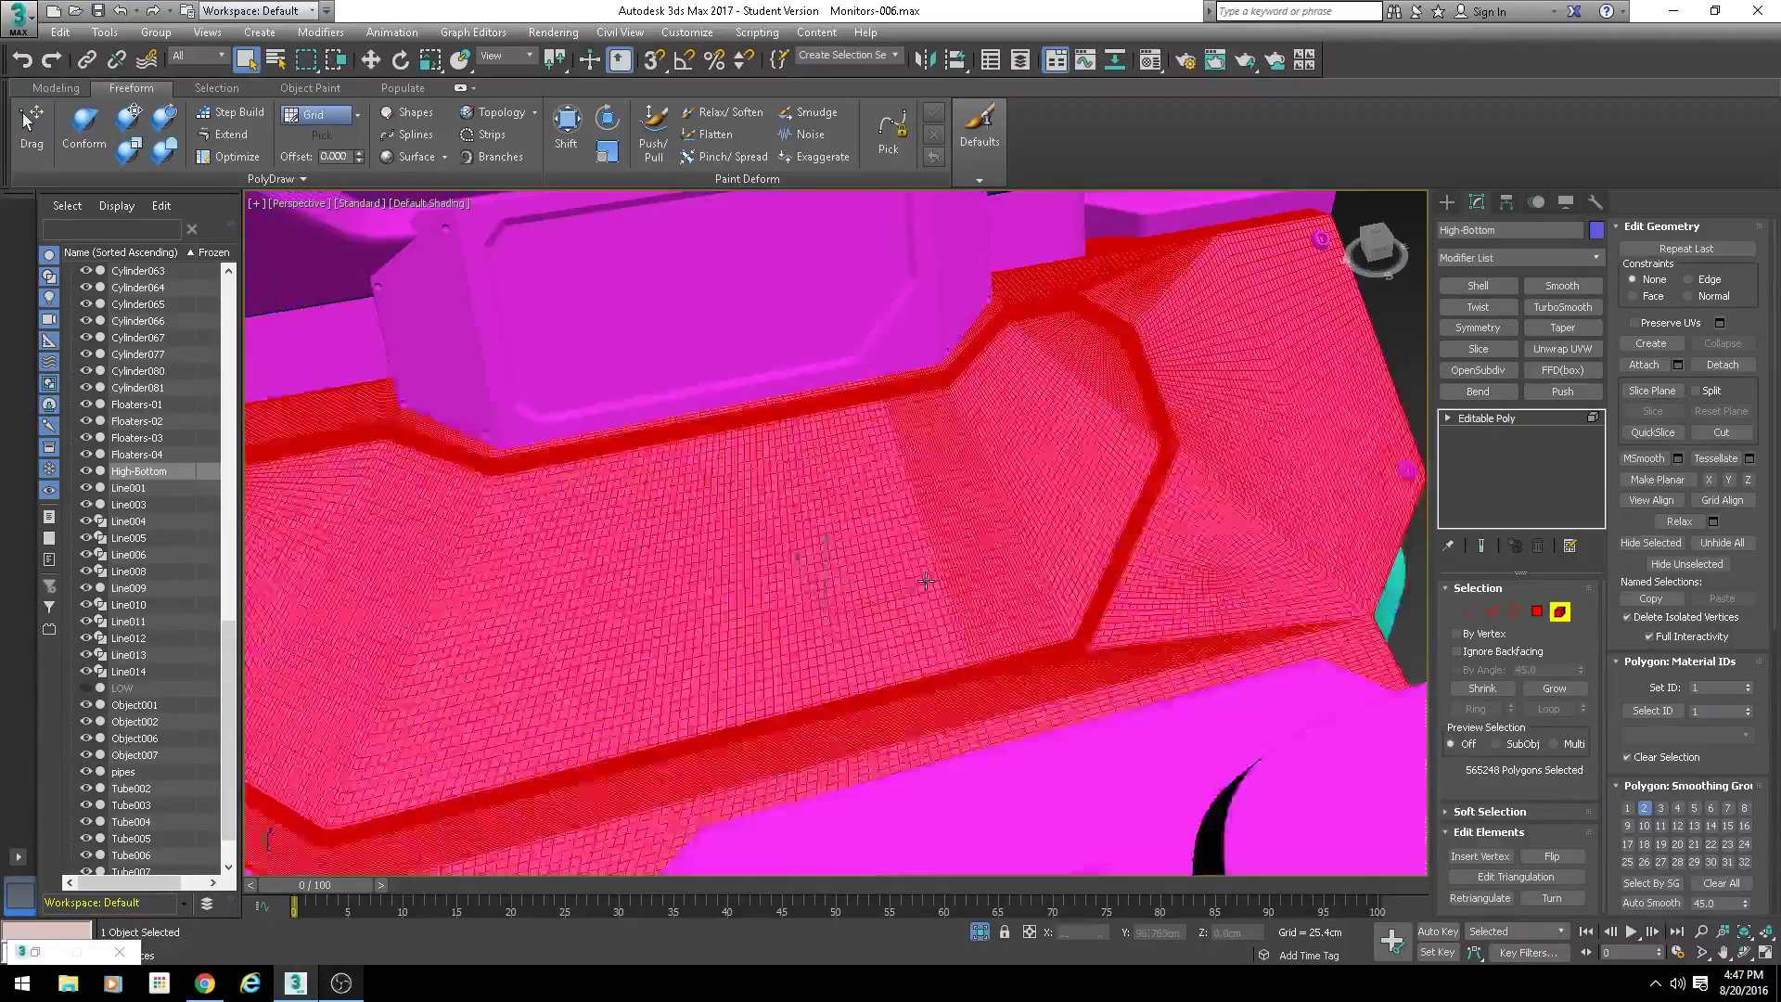
Step: Select the ring of edges running along the inner border of the desk's large octagonal panel
{"action": "scroll", "coordinate": [925, 582], "scroll_direction": "up", "scroll_amount": 5}
{"action": "left_click", "coordinate": [1492, 612]}
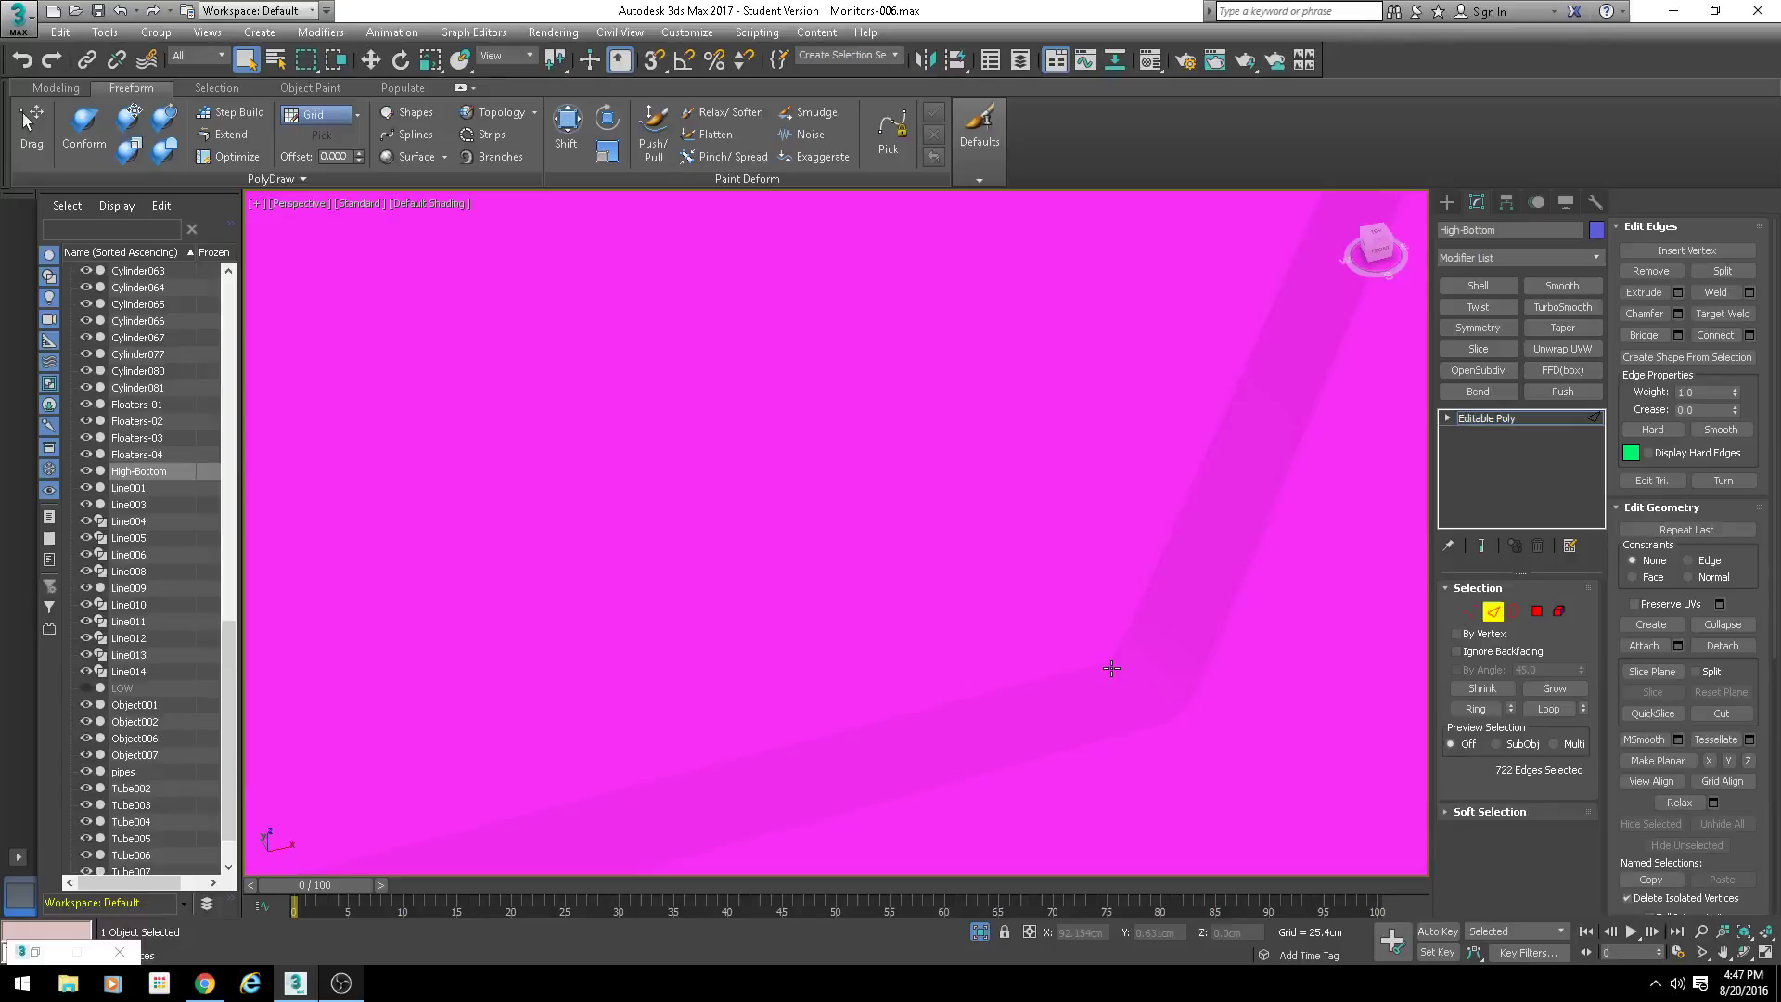
{"action": "key", "text": "F4"}
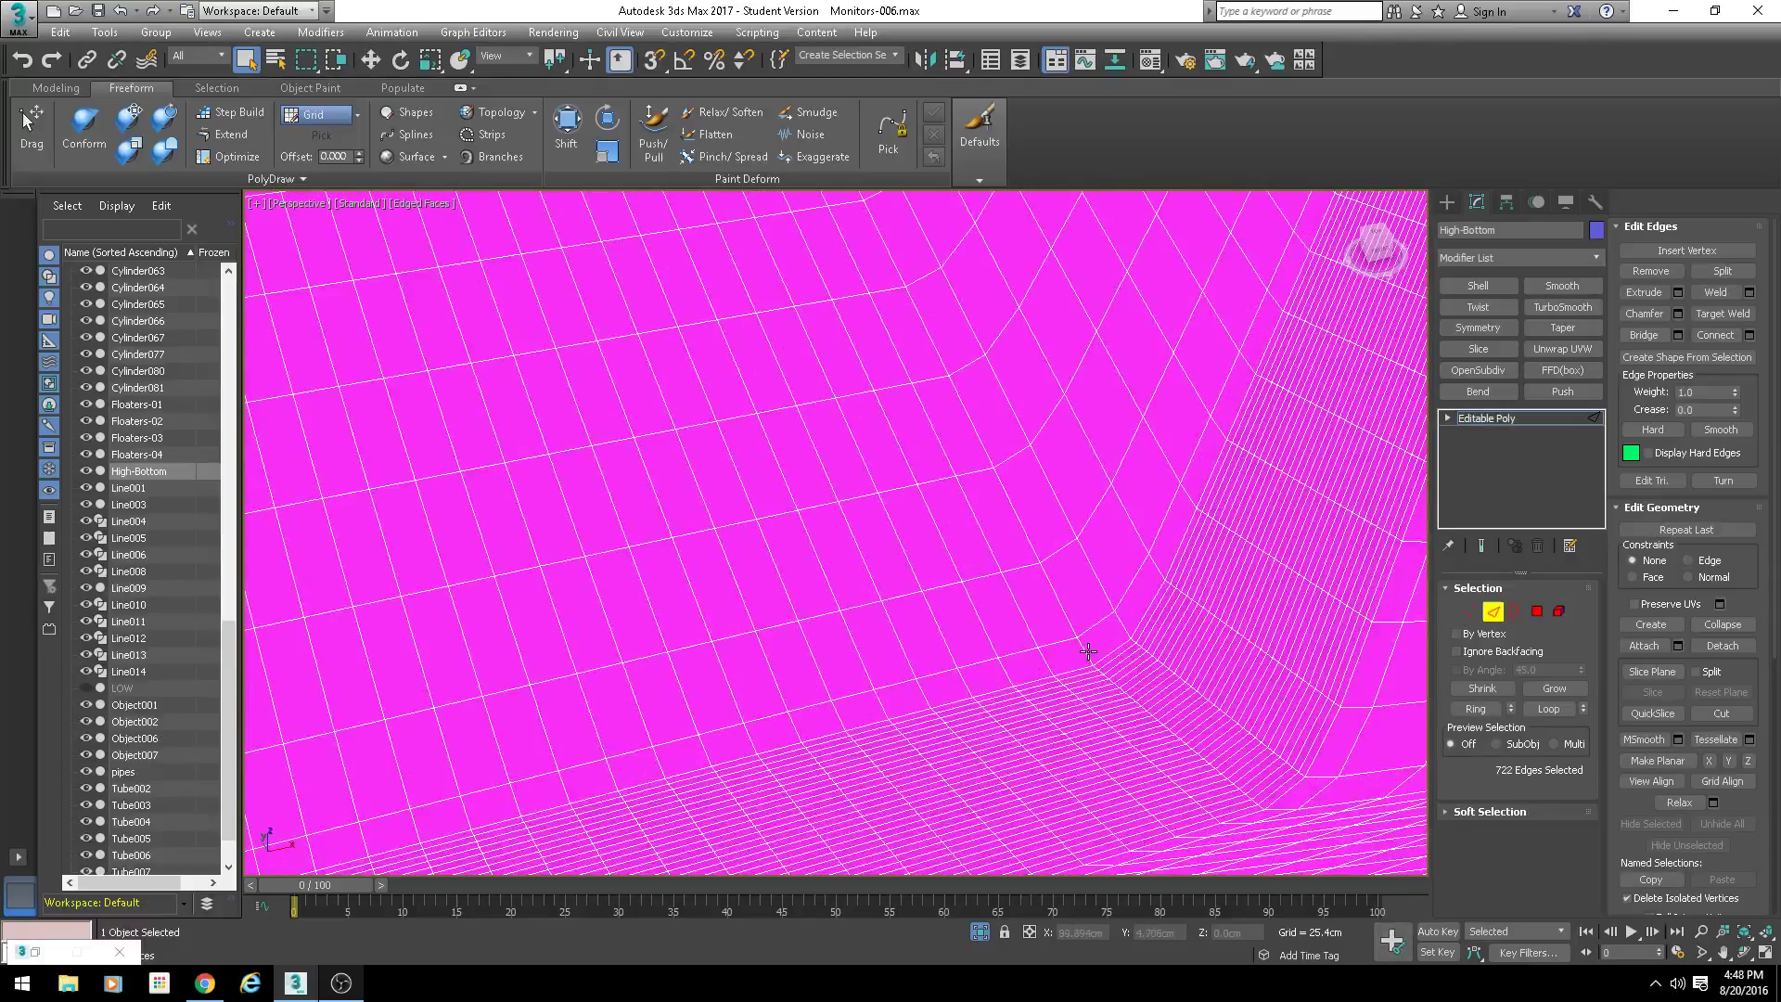
{"action": "left_click", "coordinate": [1084, 648]}
{"action": "scroll", "coordinate": [979, 595], "scroll_direction": "down", "scroll_amount": 3}
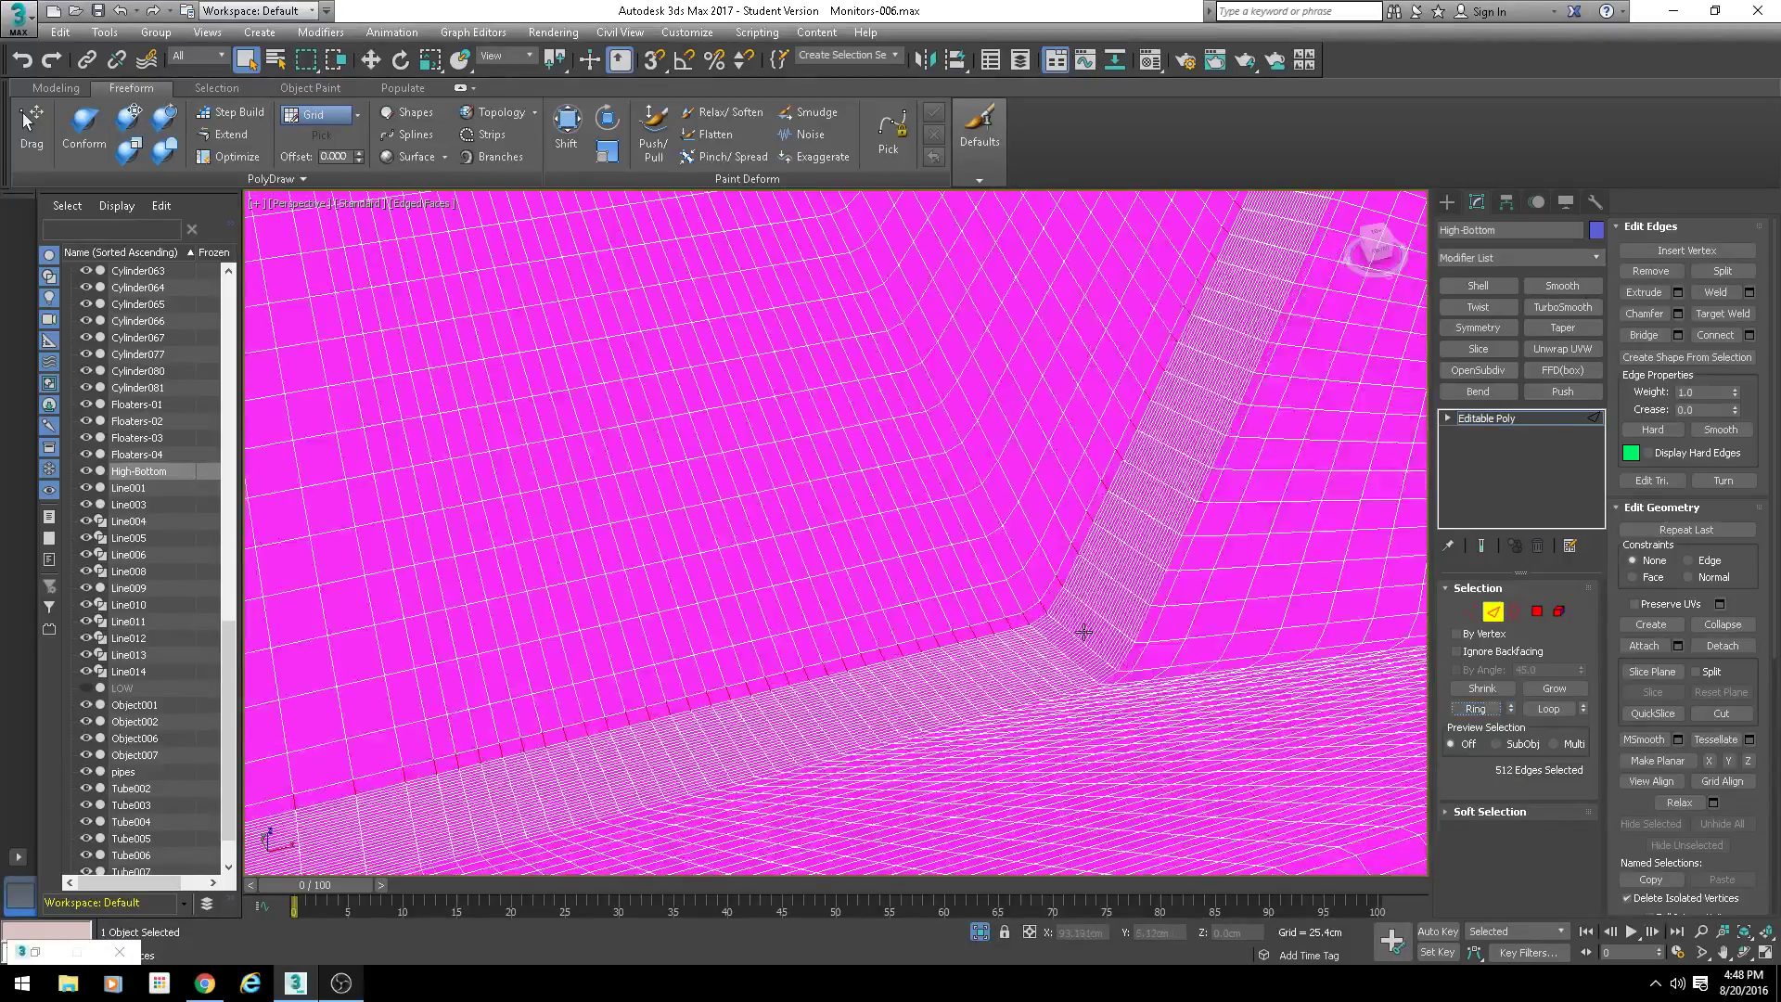
{"action": "scroll", "coordinate": [1081, 628], "scroll_direction": "up", "scroll_amount": 3}
{"action": "scroll", "coordinate": [979, 617], "scroll_direction": "up", "scroll_amount": 1}
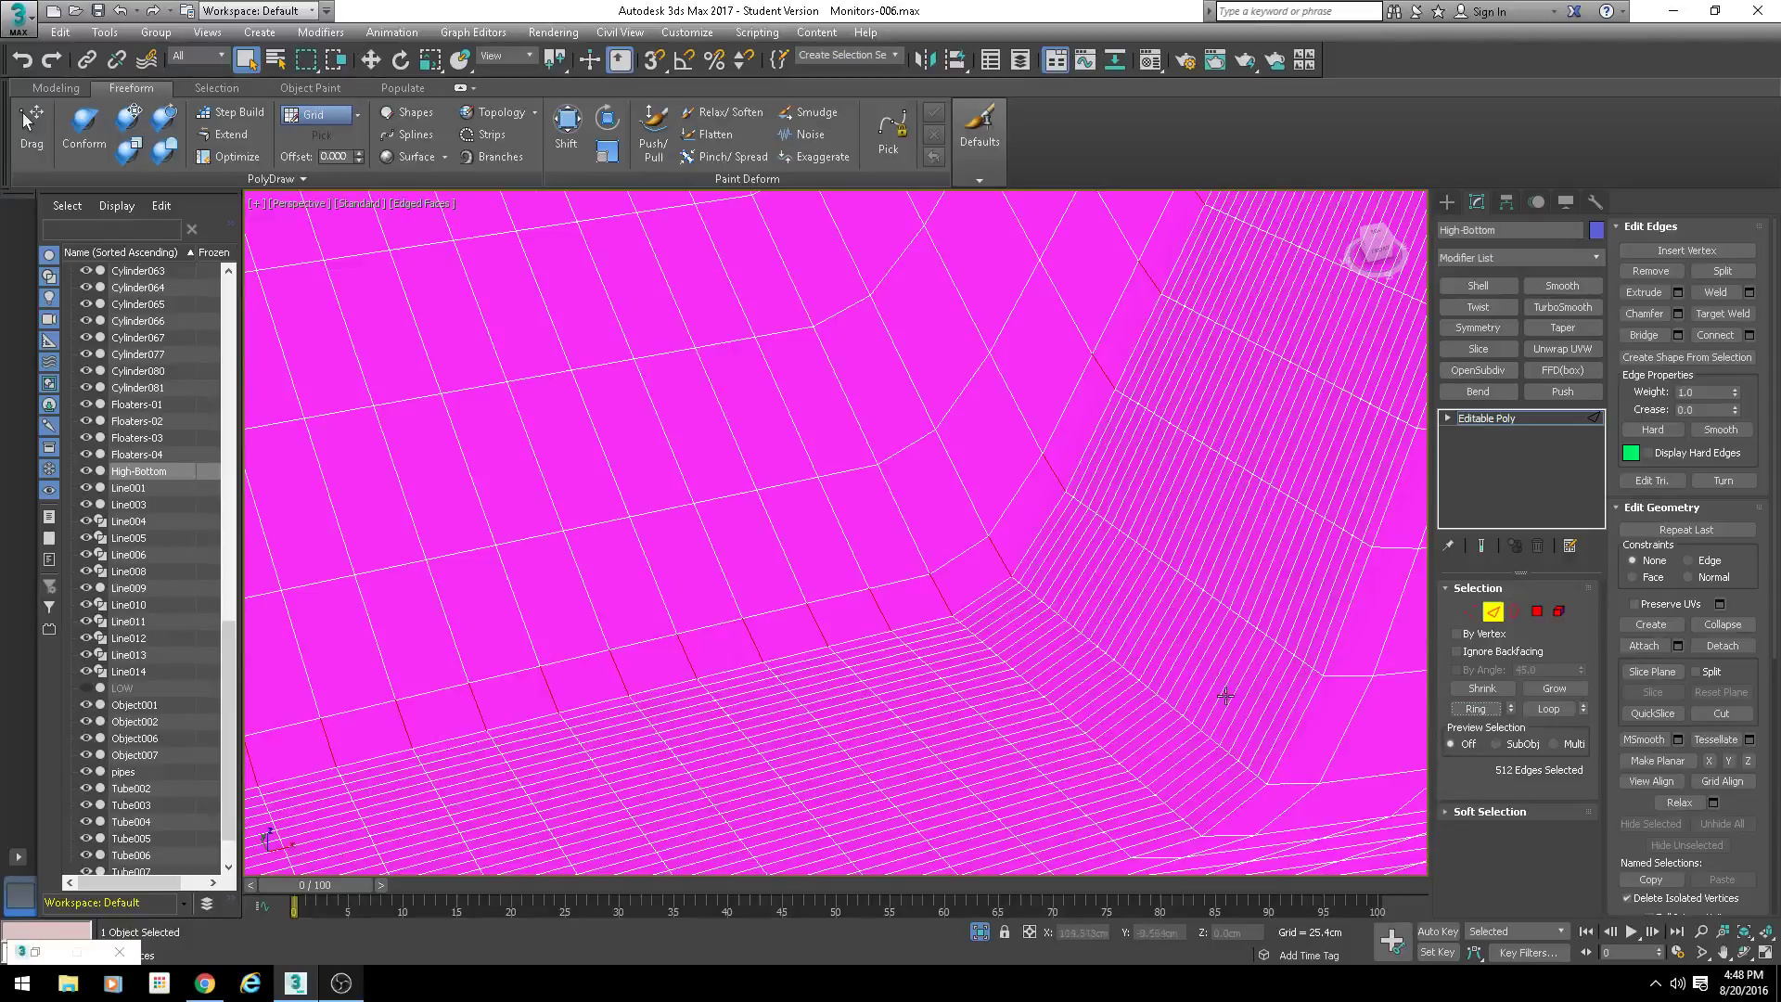
Step: Convert the edge ring to a polygon selection around the octagonal panel and show the mesh shaded without edges
{"action": "left_click", "coordinate": [1538, 612]}
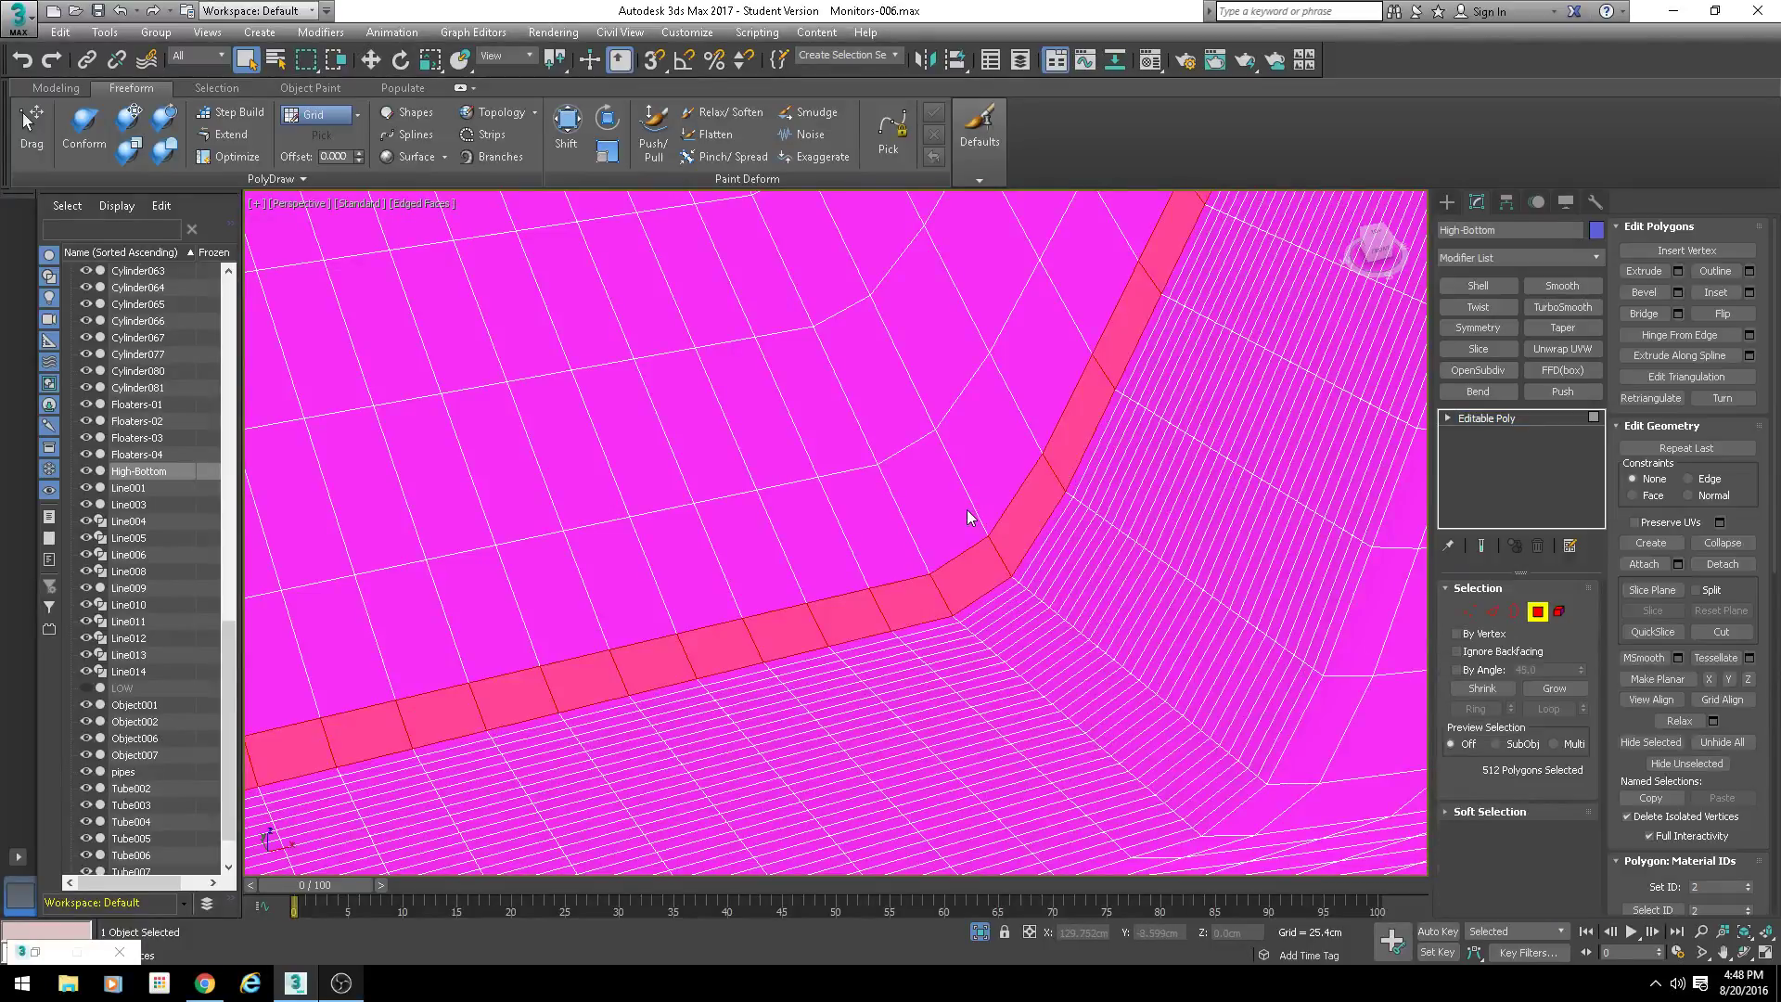
{"action": "scroll", "coordinate": [904, 566], "scroll_direction": "down", "scroll_amount": 4}
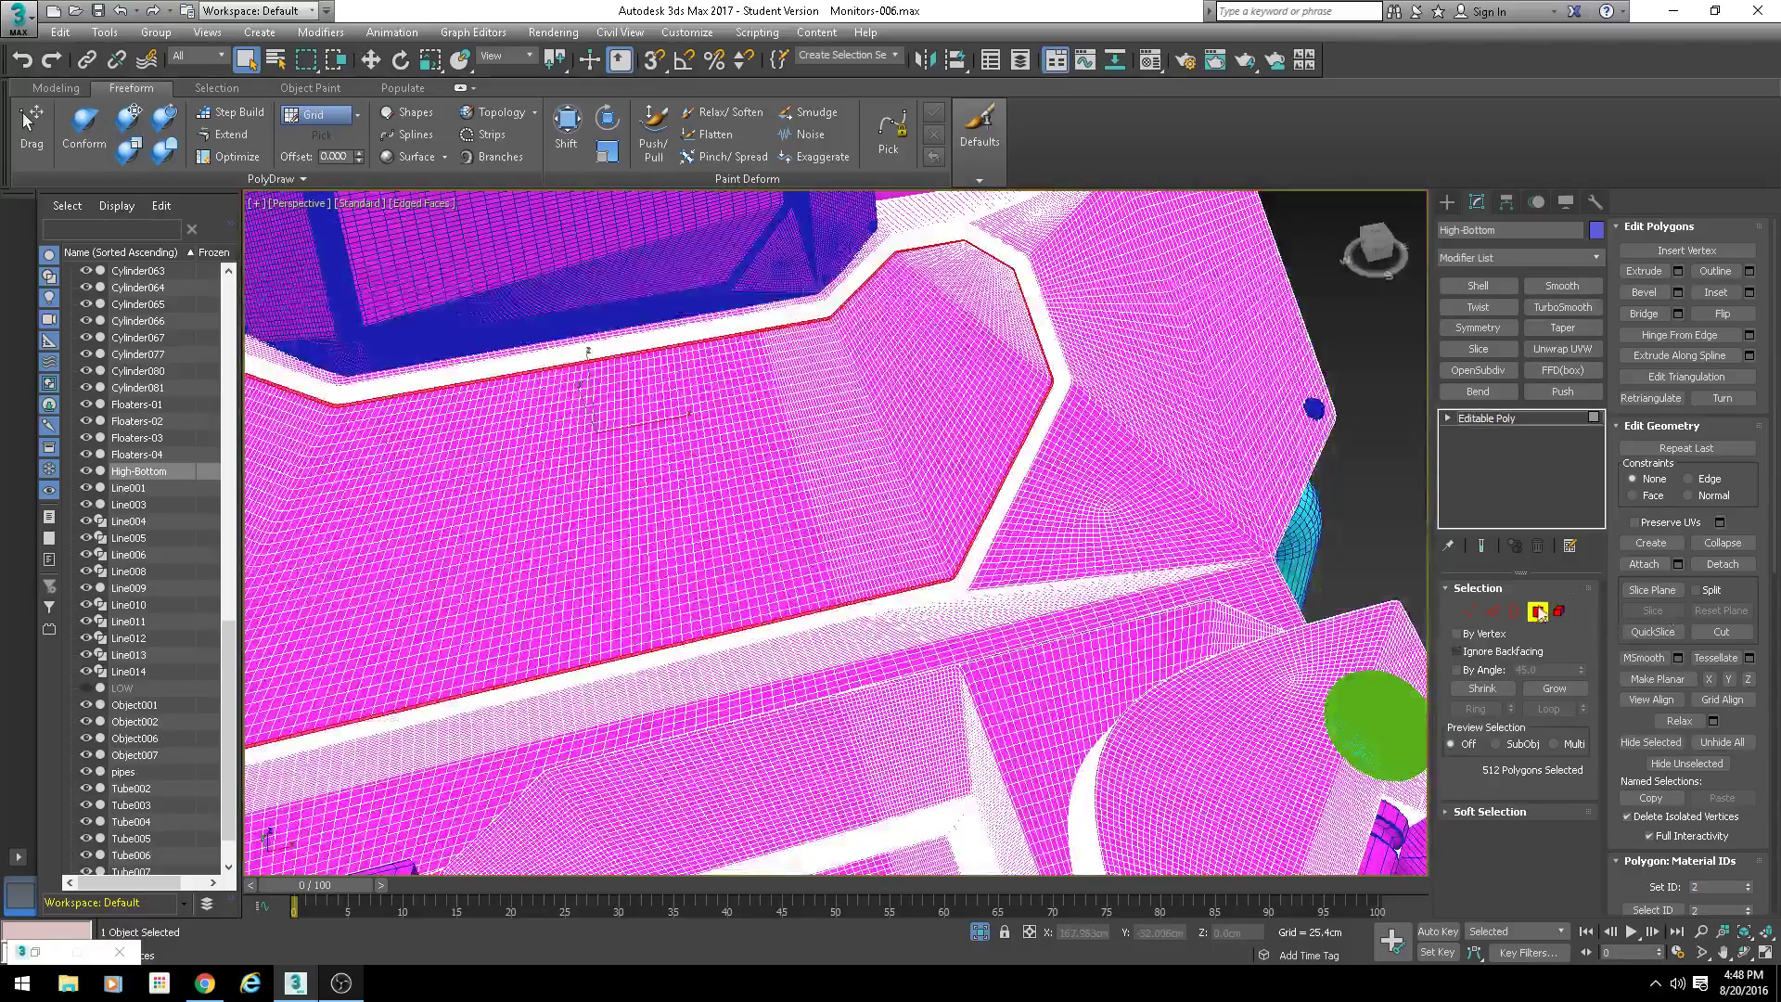
{"action": "middle_click_drag", "start_coordinate": [898, 582], "coordinate": [1012, 581]}
{"action": "scroll", "coordinate": [1012, 580], "scroll_direction": "up", "scroll_amount": 5}
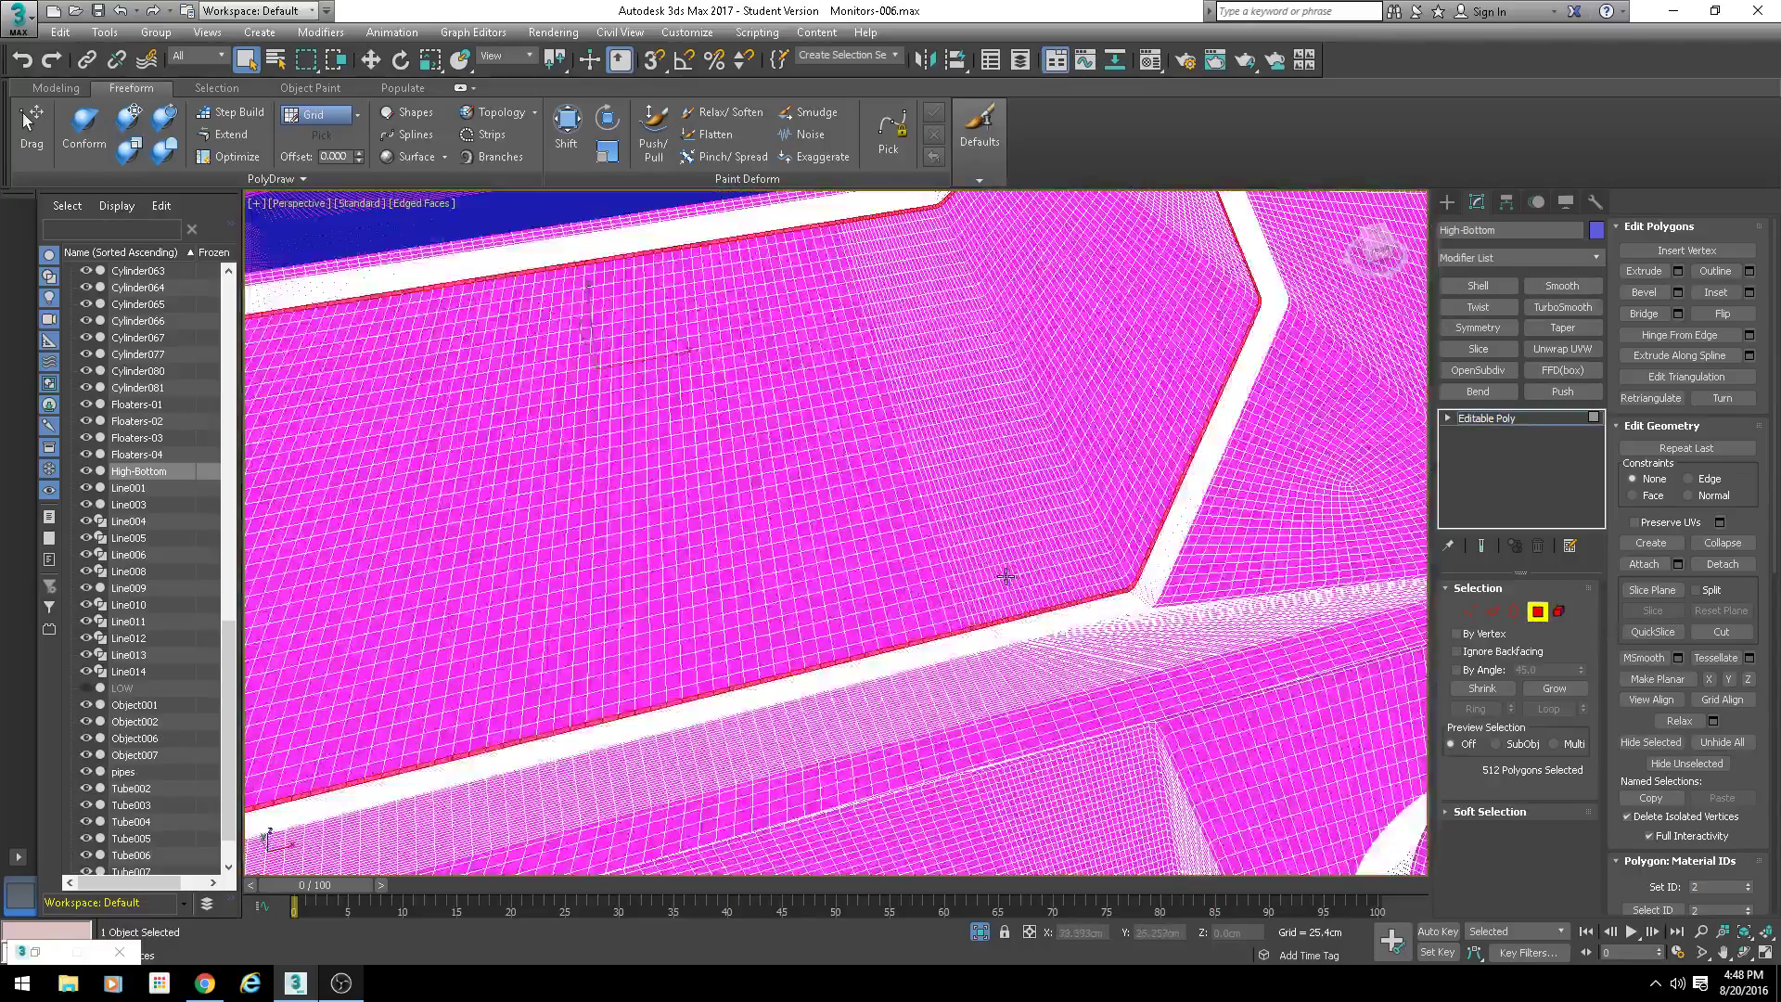
{"action": "key", "text": "F3"}
{"action": "key", "text": "F3"}
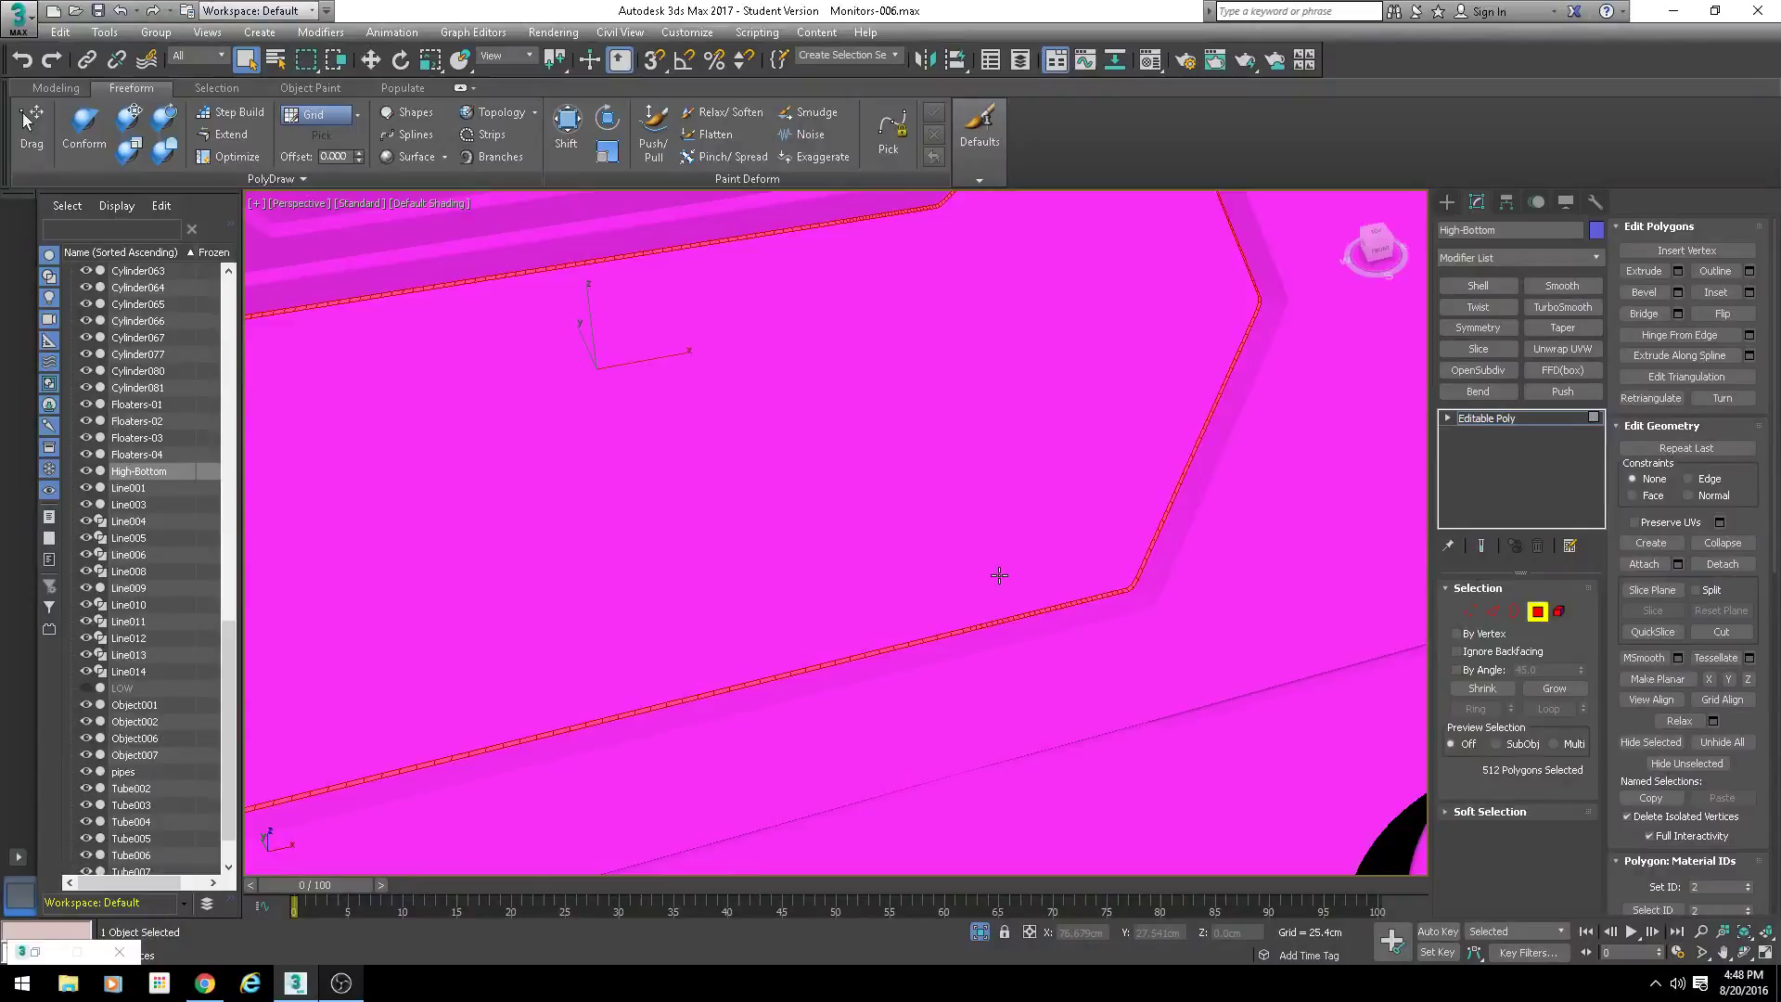
Step: Assign the 06 - Default material to the selected border polygons and set its diffuse colour to green
{"action": "key", "text": "m"}
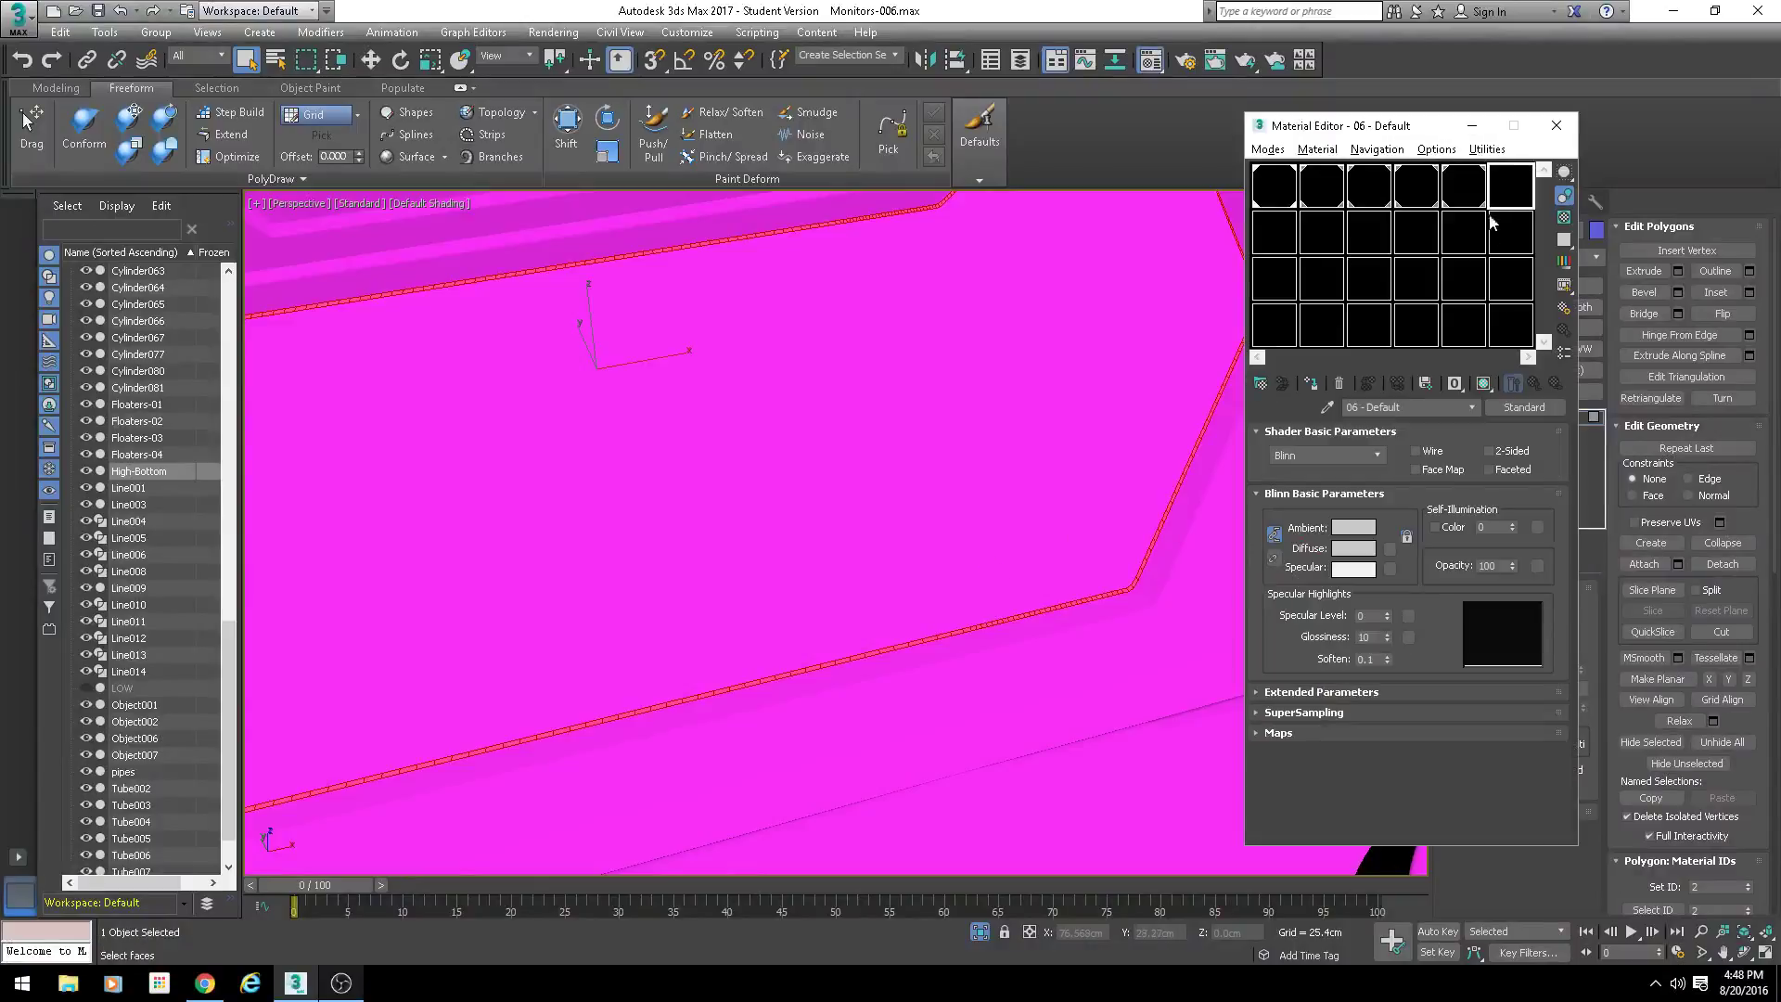
{"action": "left_click", "coordinate": [1310, 383]}
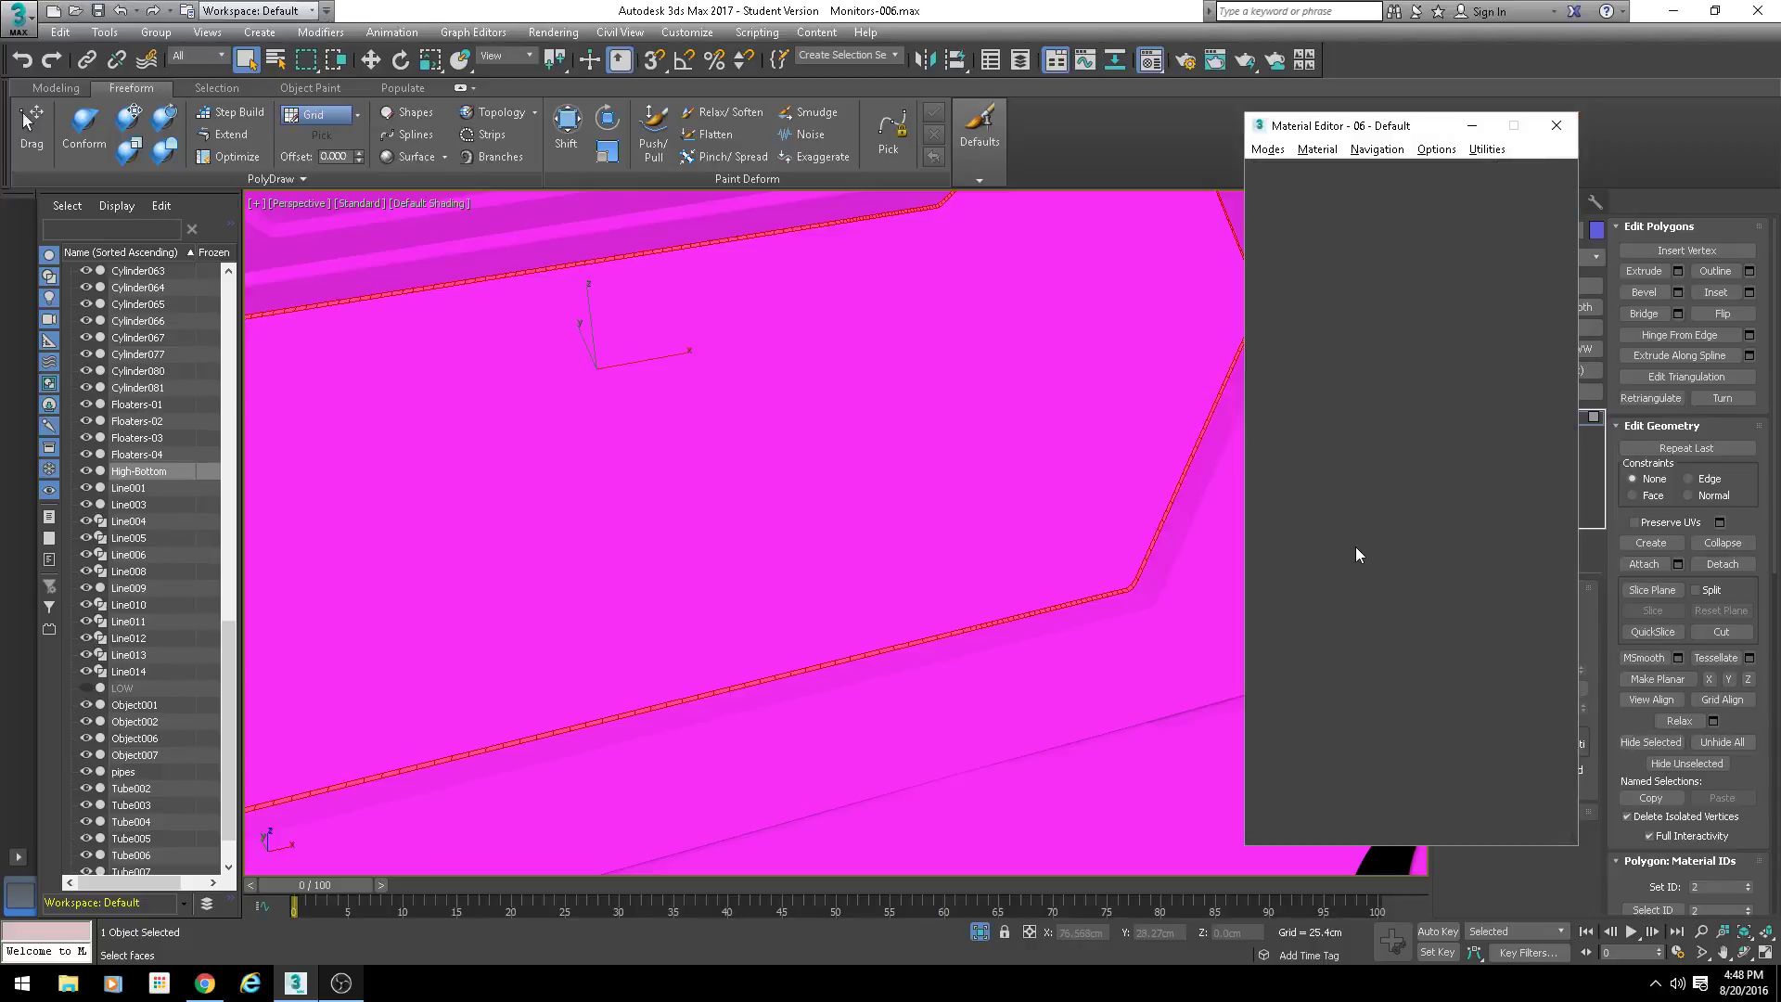
{"action": "left_click", "coordinate": [425, 133]}
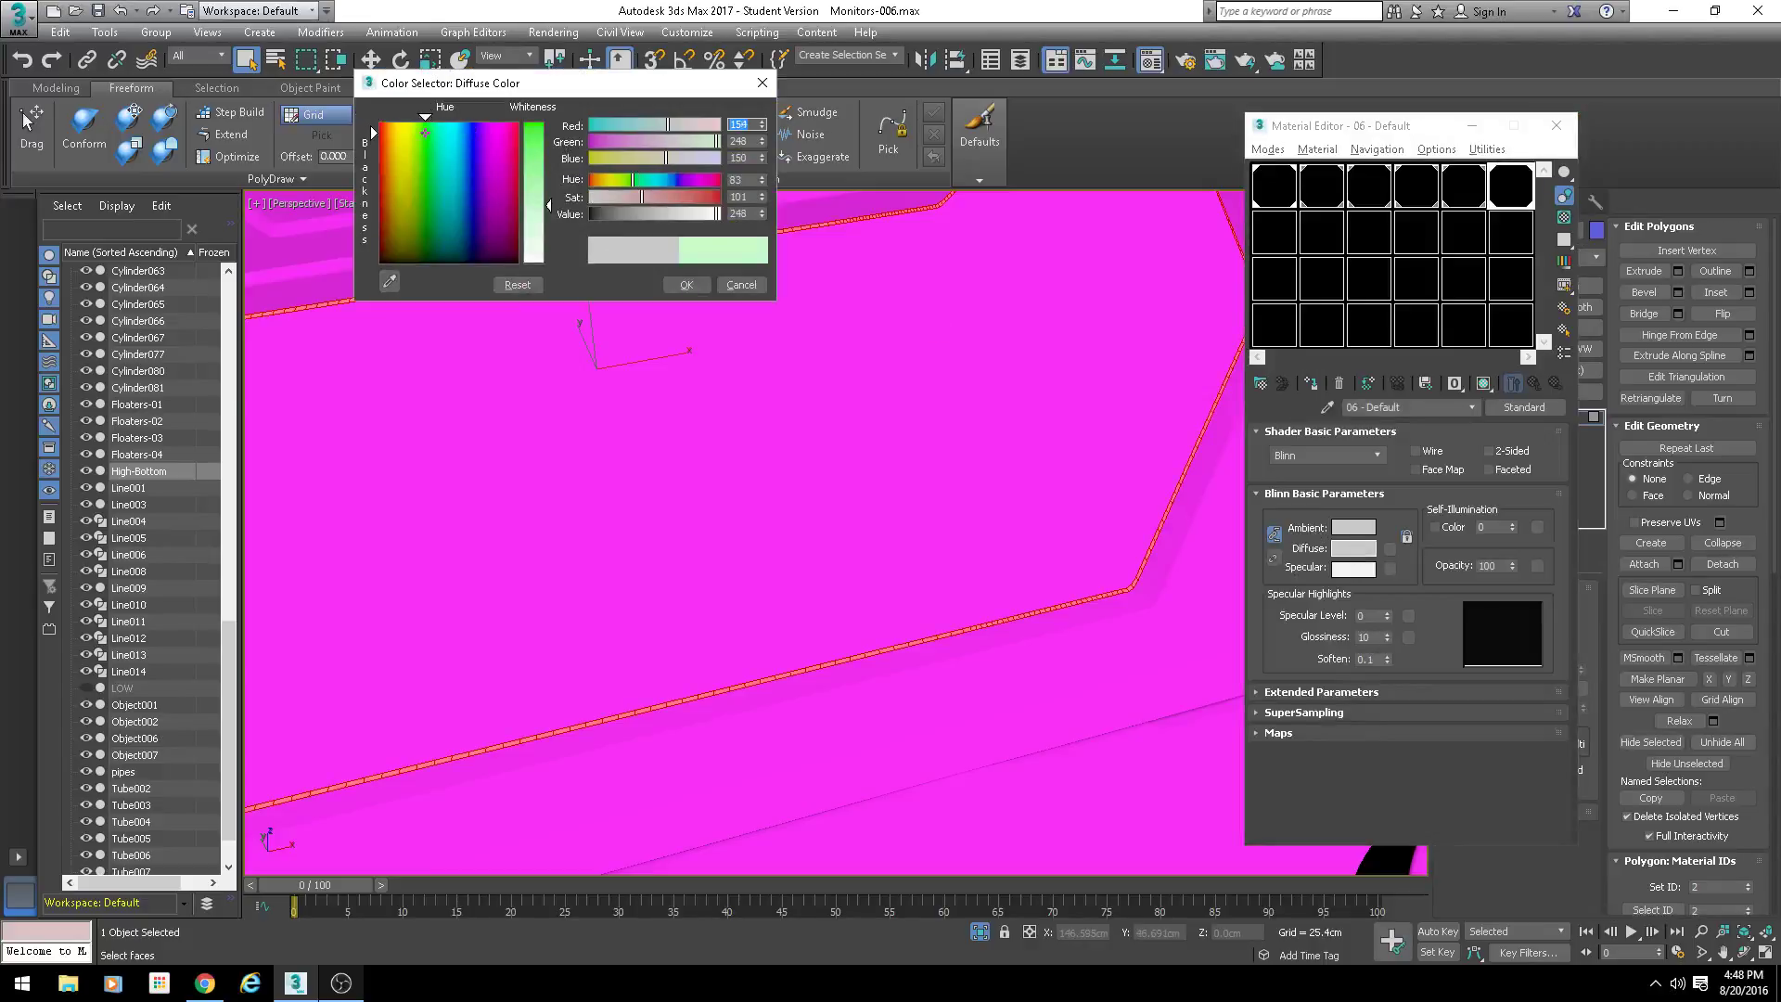
{"action": "left_click", "coordinate": [536, 149]}
{"action": "left_click", "coordinate": [686, 285]}
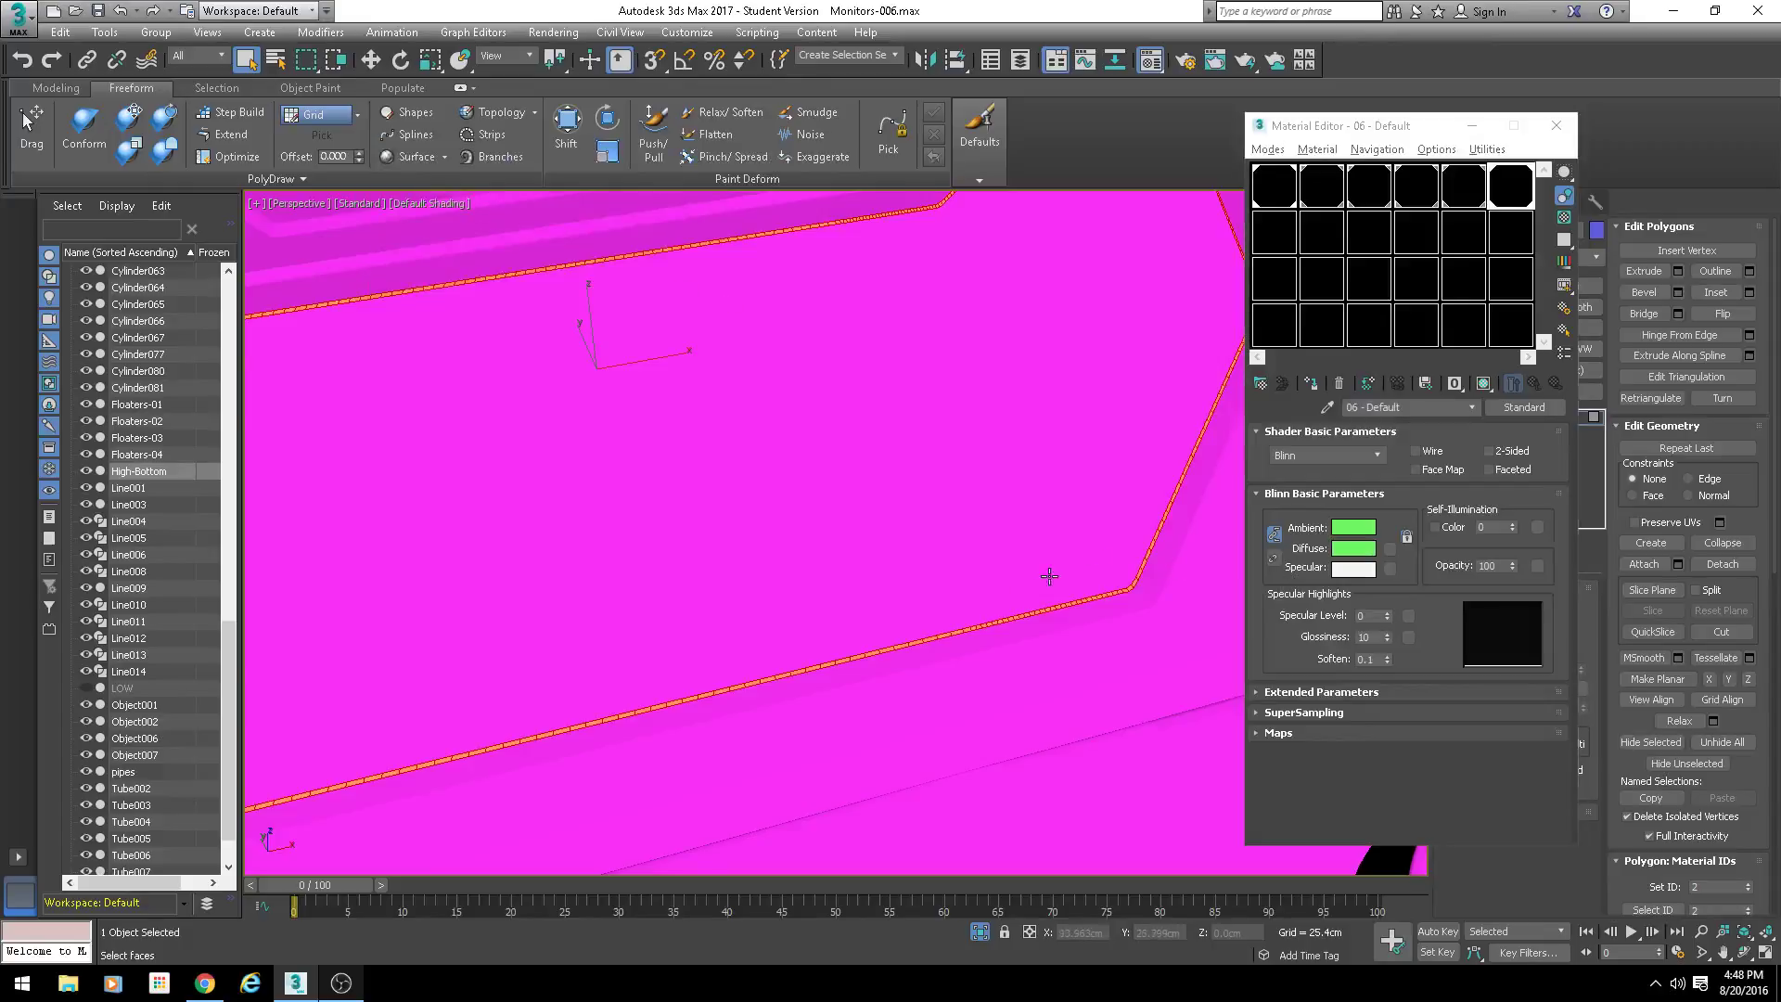
{"action": "middle_click_drag", "start_coordinate": [1049, 576], "coordinate": [986, 606]}
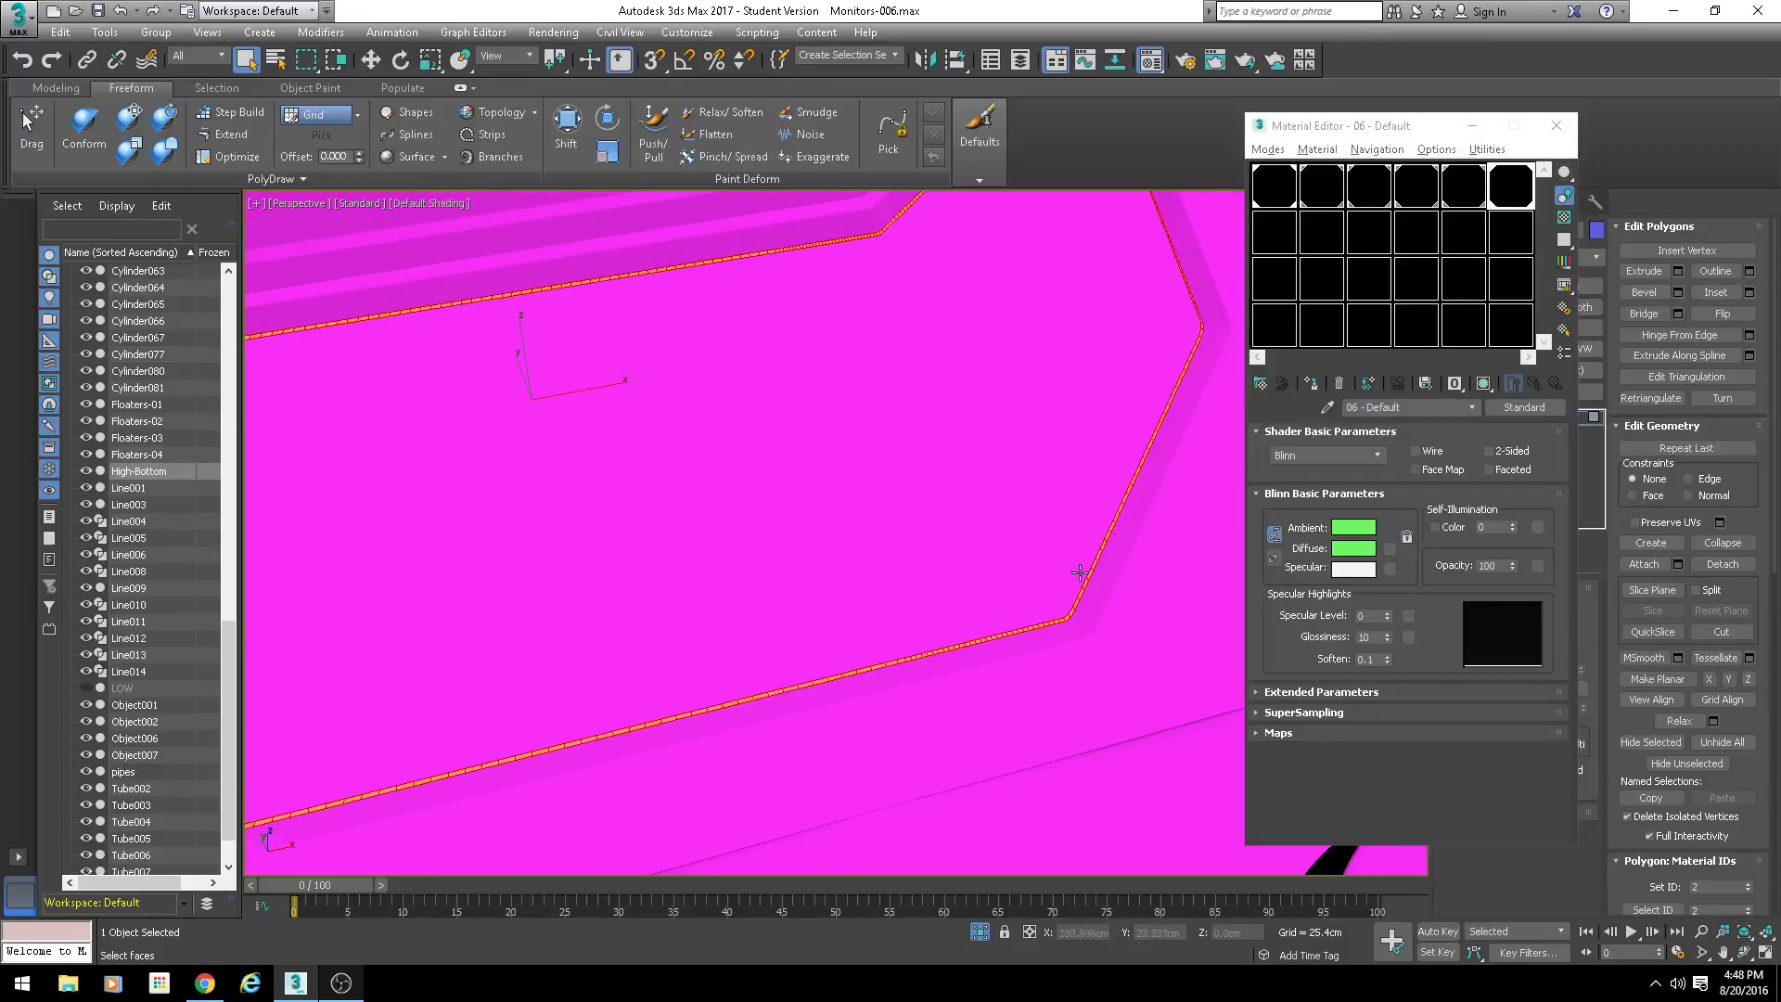
{"action": "left_click", "coordinate": [1556, 125]}
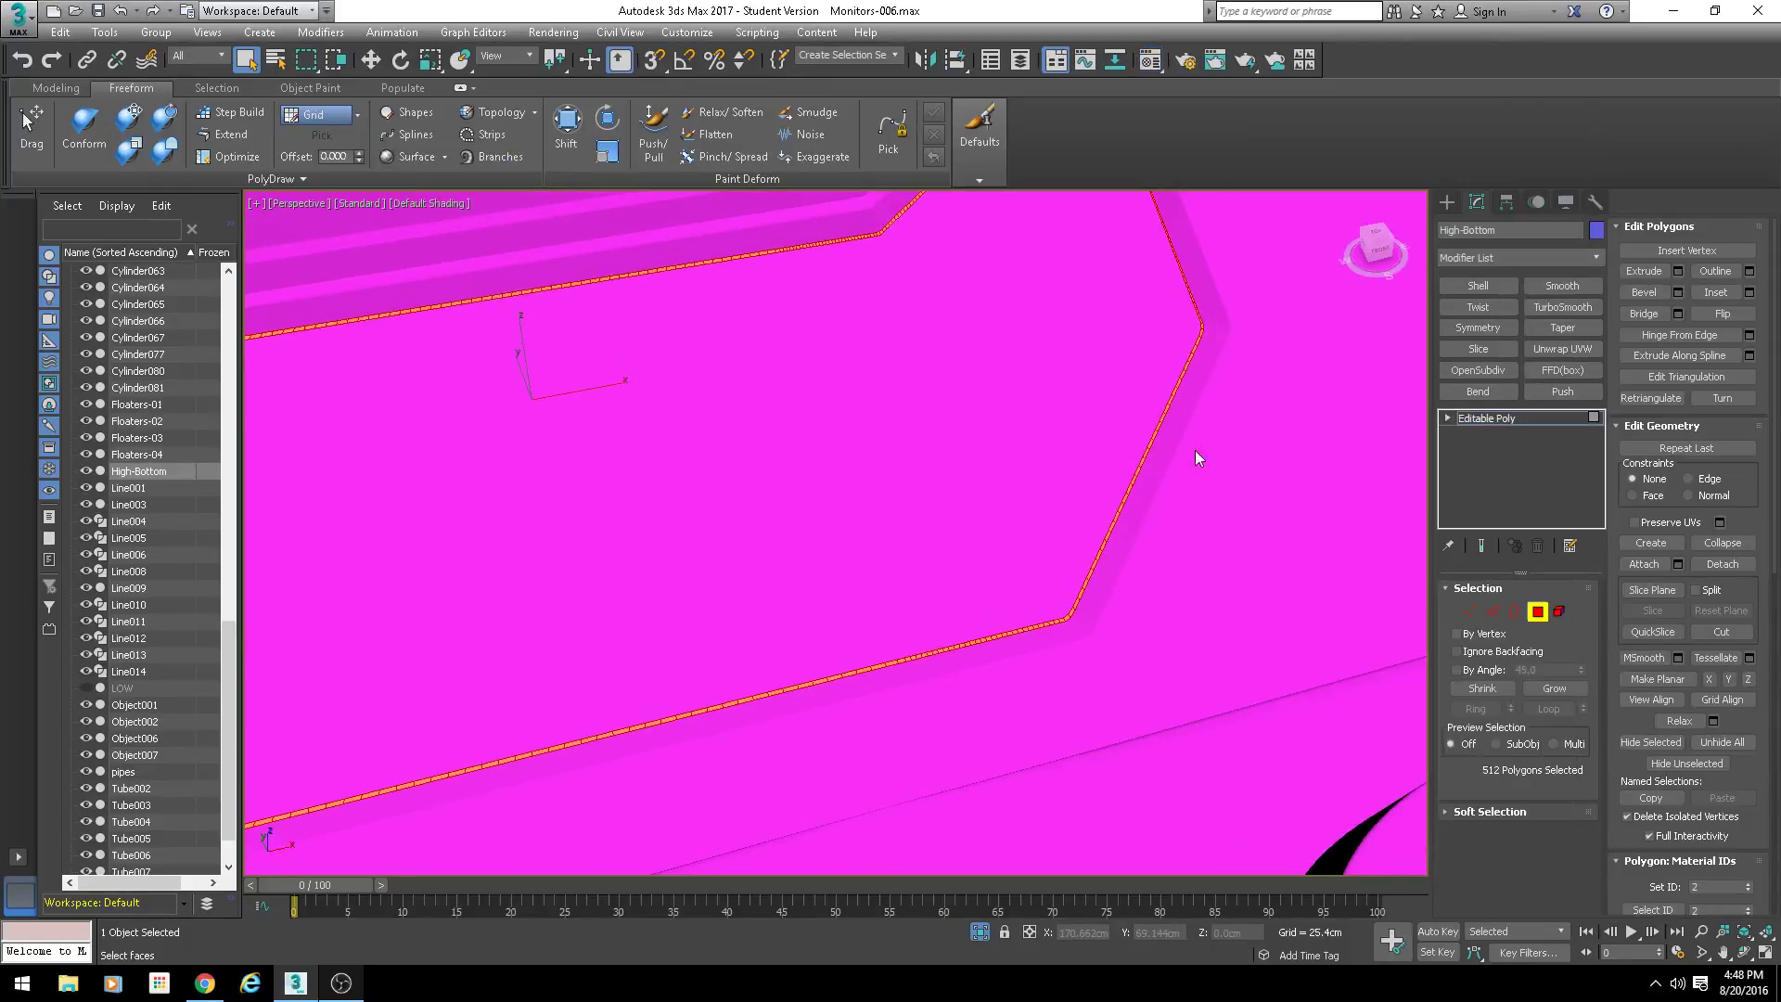
Step: Detach the selected border polygons around the octagonal panel as a separate object and leave polygon selection
{"action": "scroll", "coordinate": [1128, 494], "scroll_direction": "up", "scroll_amount": 3}
{"action": "middle_click_drag", "start_coordinate": [1084, 494], "coordinate": [1125, 469]}
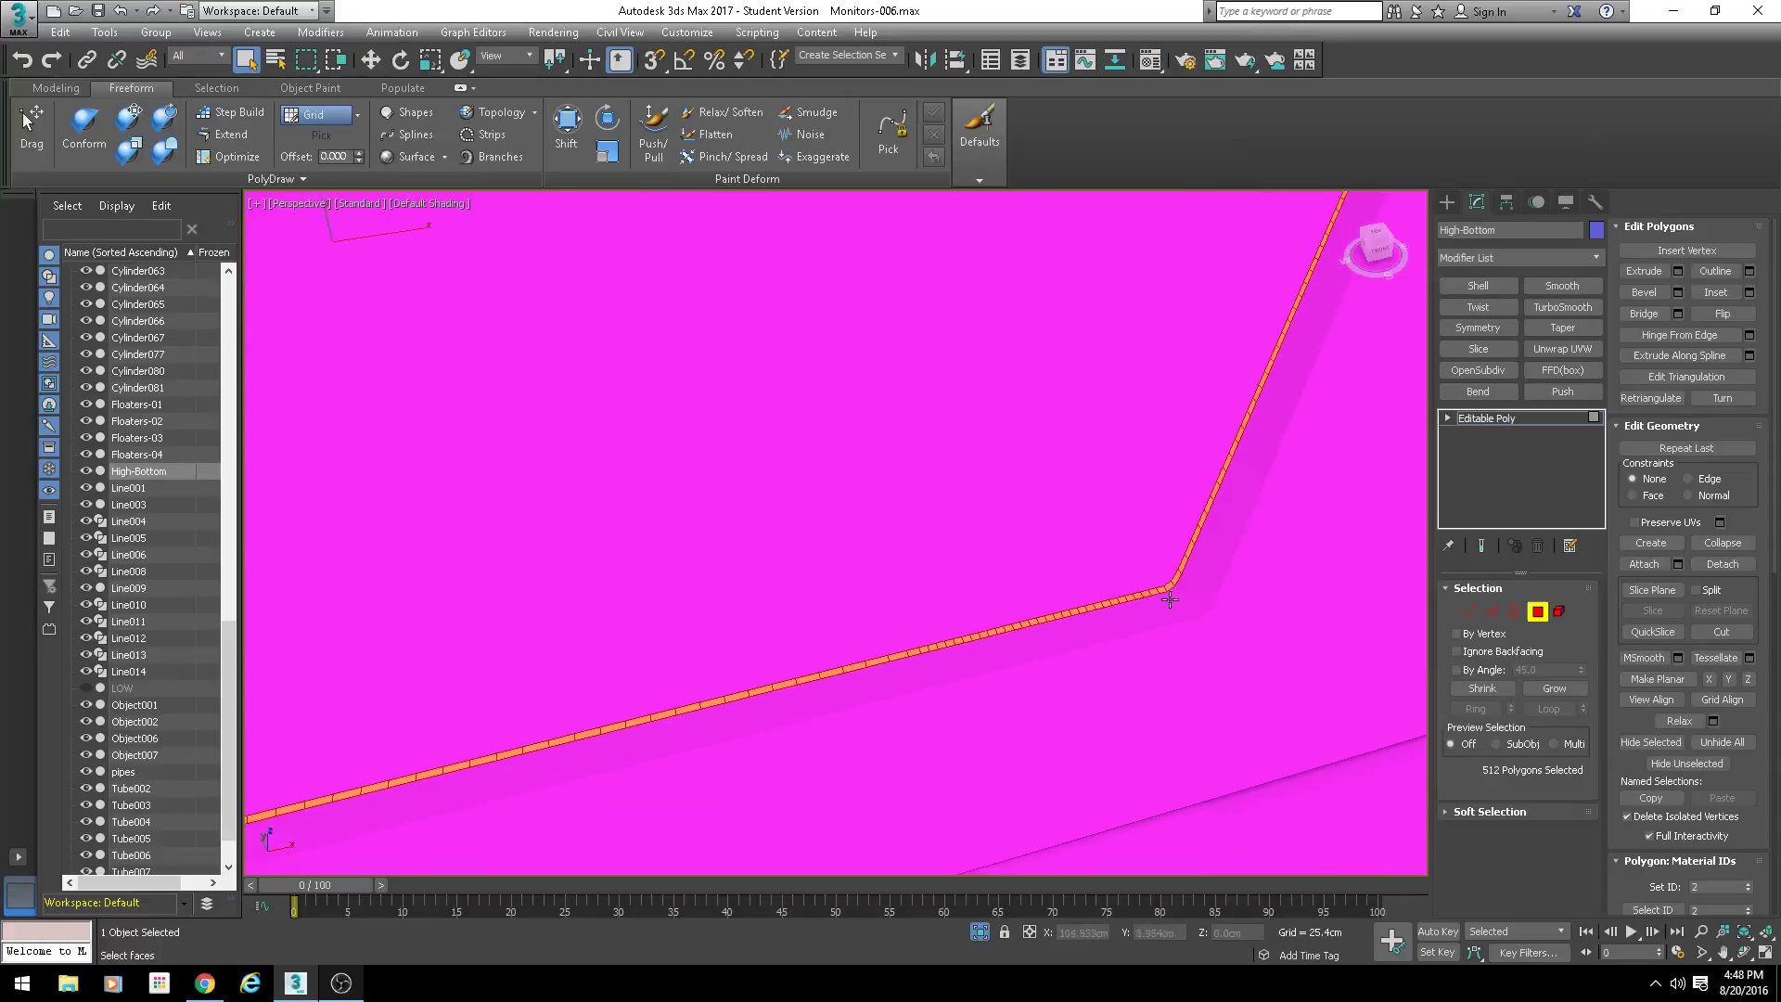
{"action": "scroll", "coordinate": [1169, 600], "scroll_direction": "up", "scroll_amount": 5}
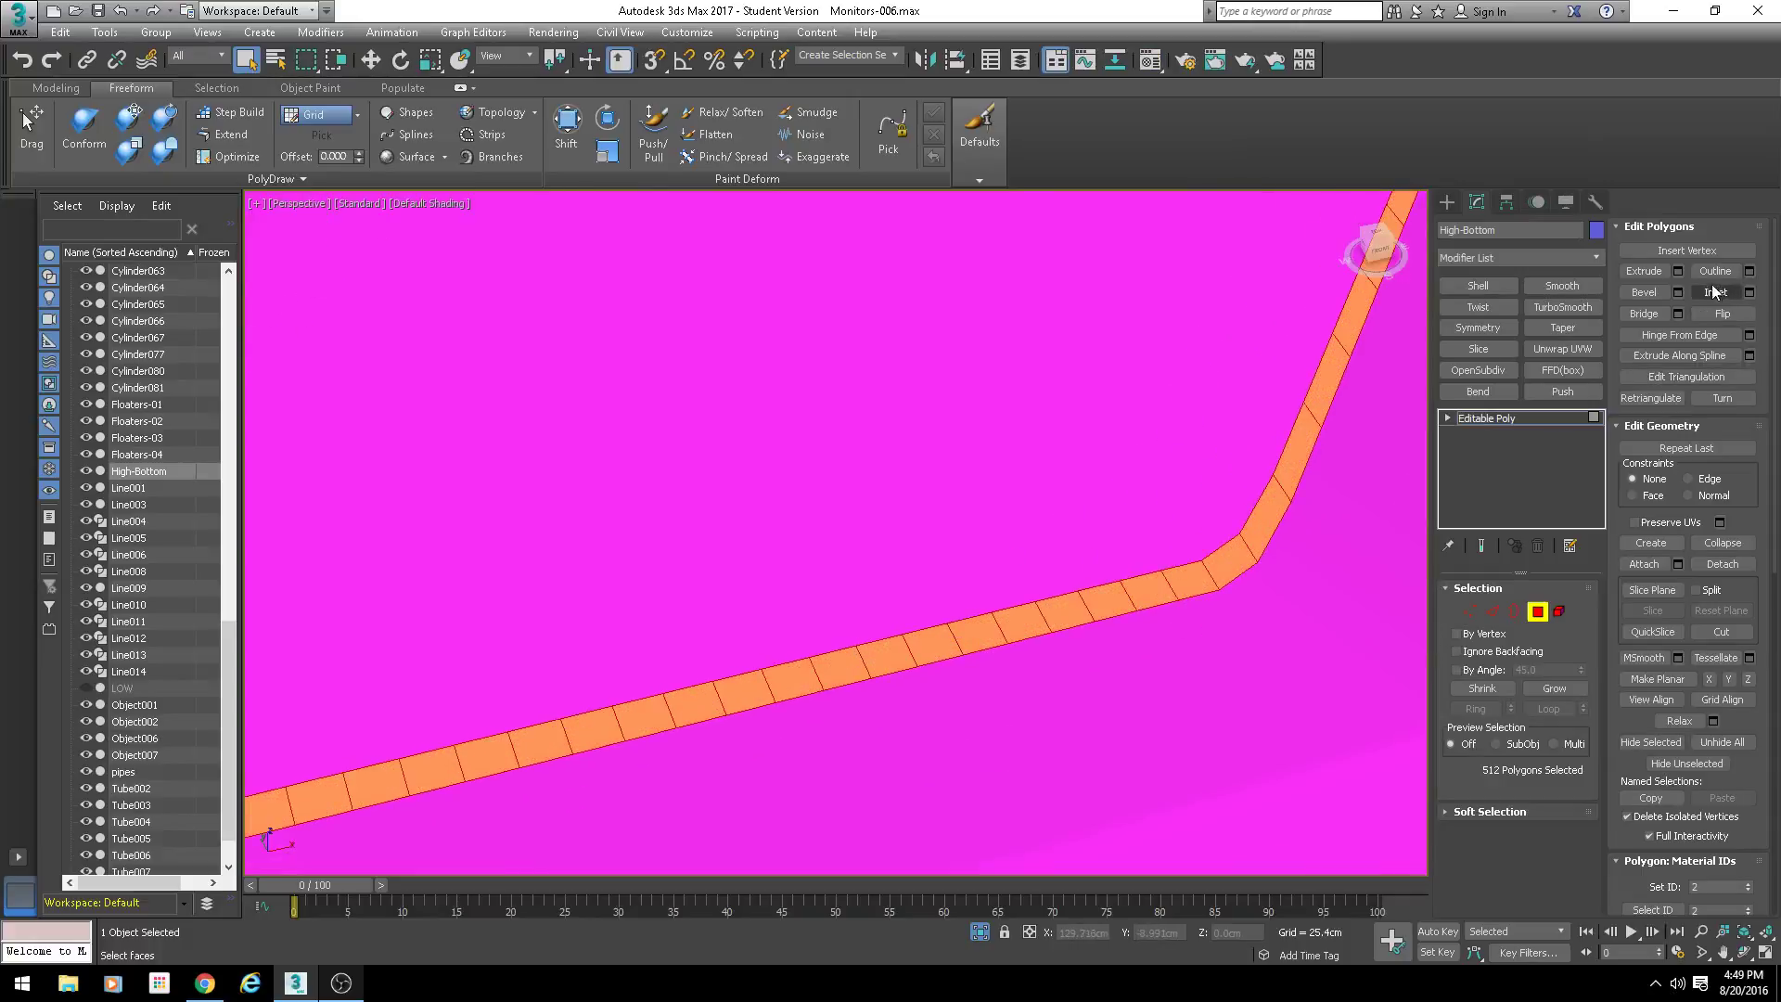
{"action": "left_click", "coordinate": [1722, 564]}
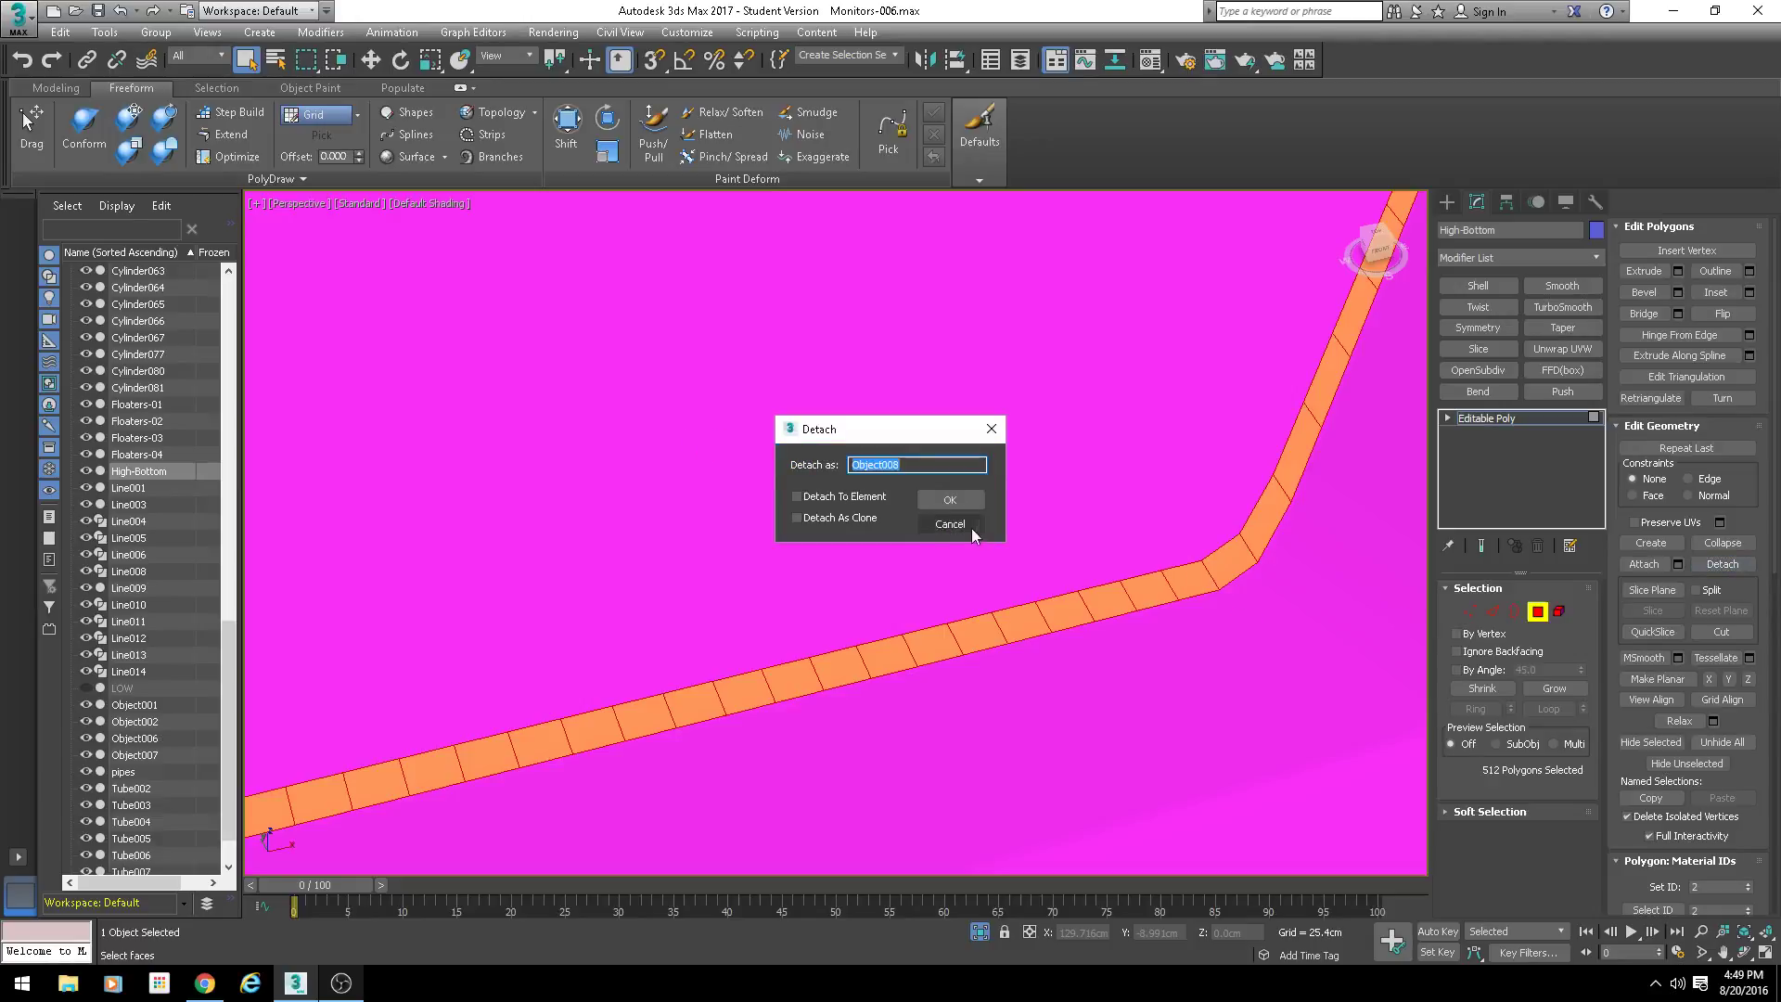
{"action": "left_click", "coordinate": [948, 501]}
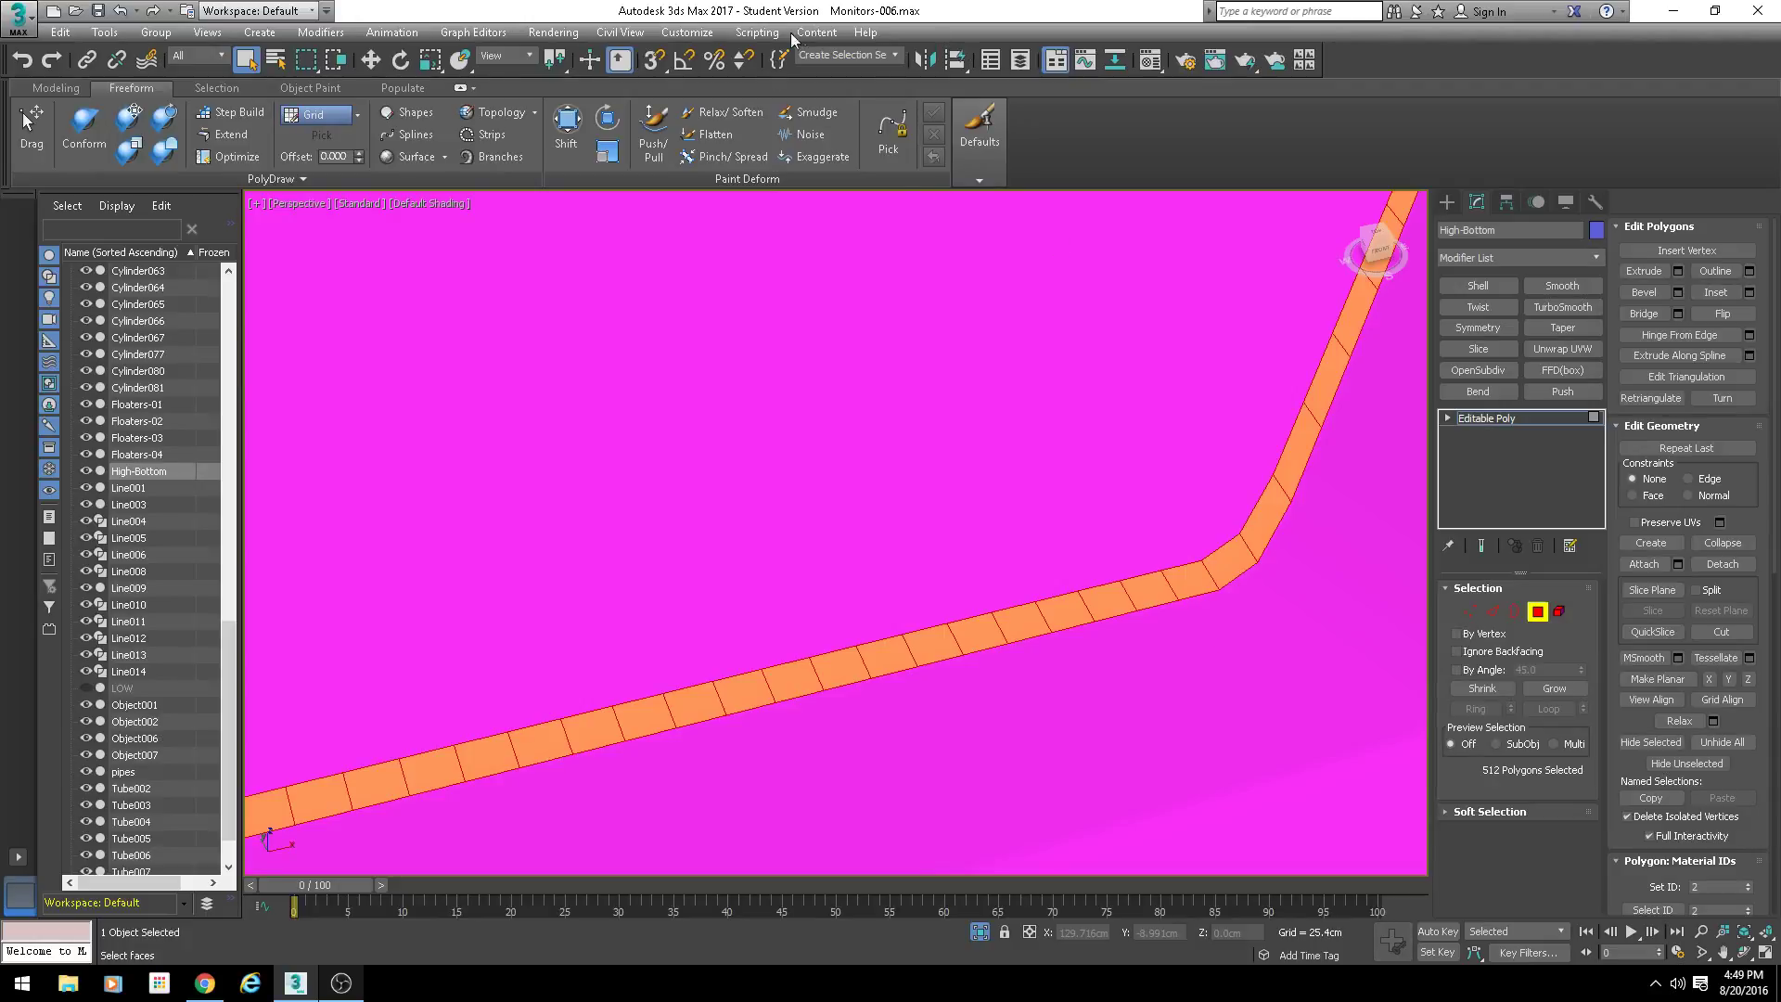
{"action": "key", "text": "4"}
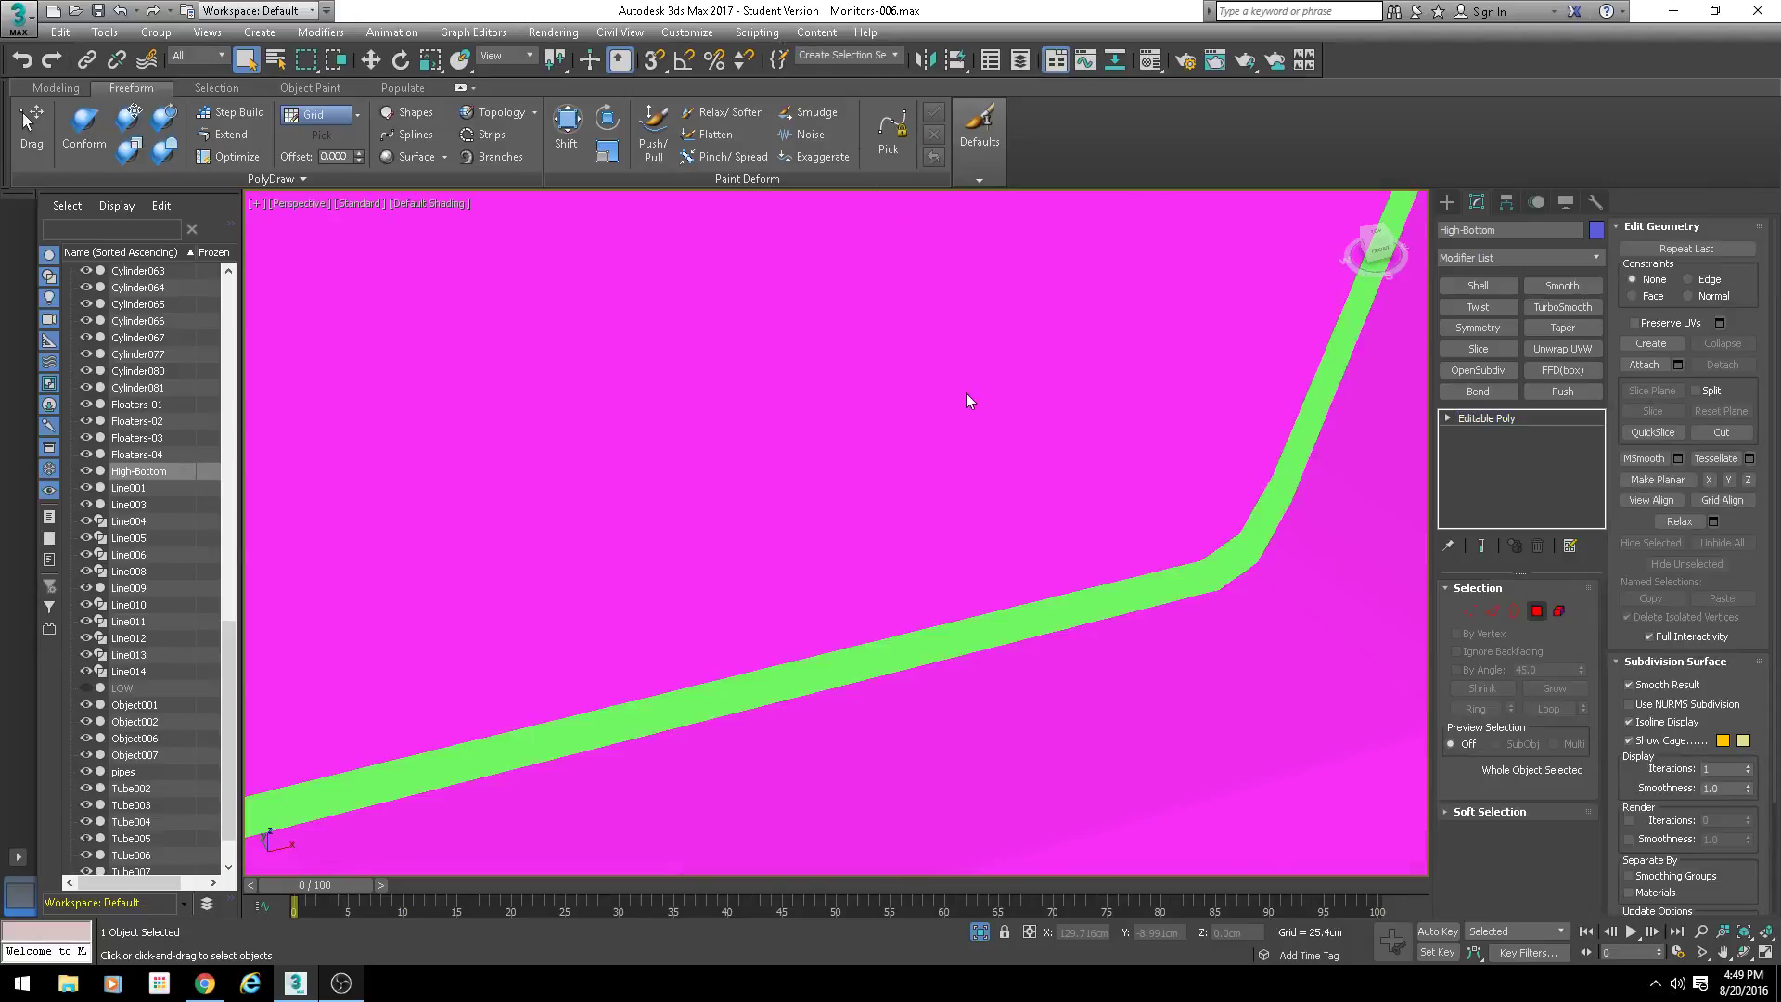
Step: Isolate the High-Bottom desk mesh and select the octagonal panel's inner surface as an element
{"action": "scroll", "coordinate": [966, 401], "scroll_direction": "down", "scroll_amount": 5}
{"action": "scroll", "coordinate": [899, 389], "scroll_direction": "down", "scroll_amount": 10}
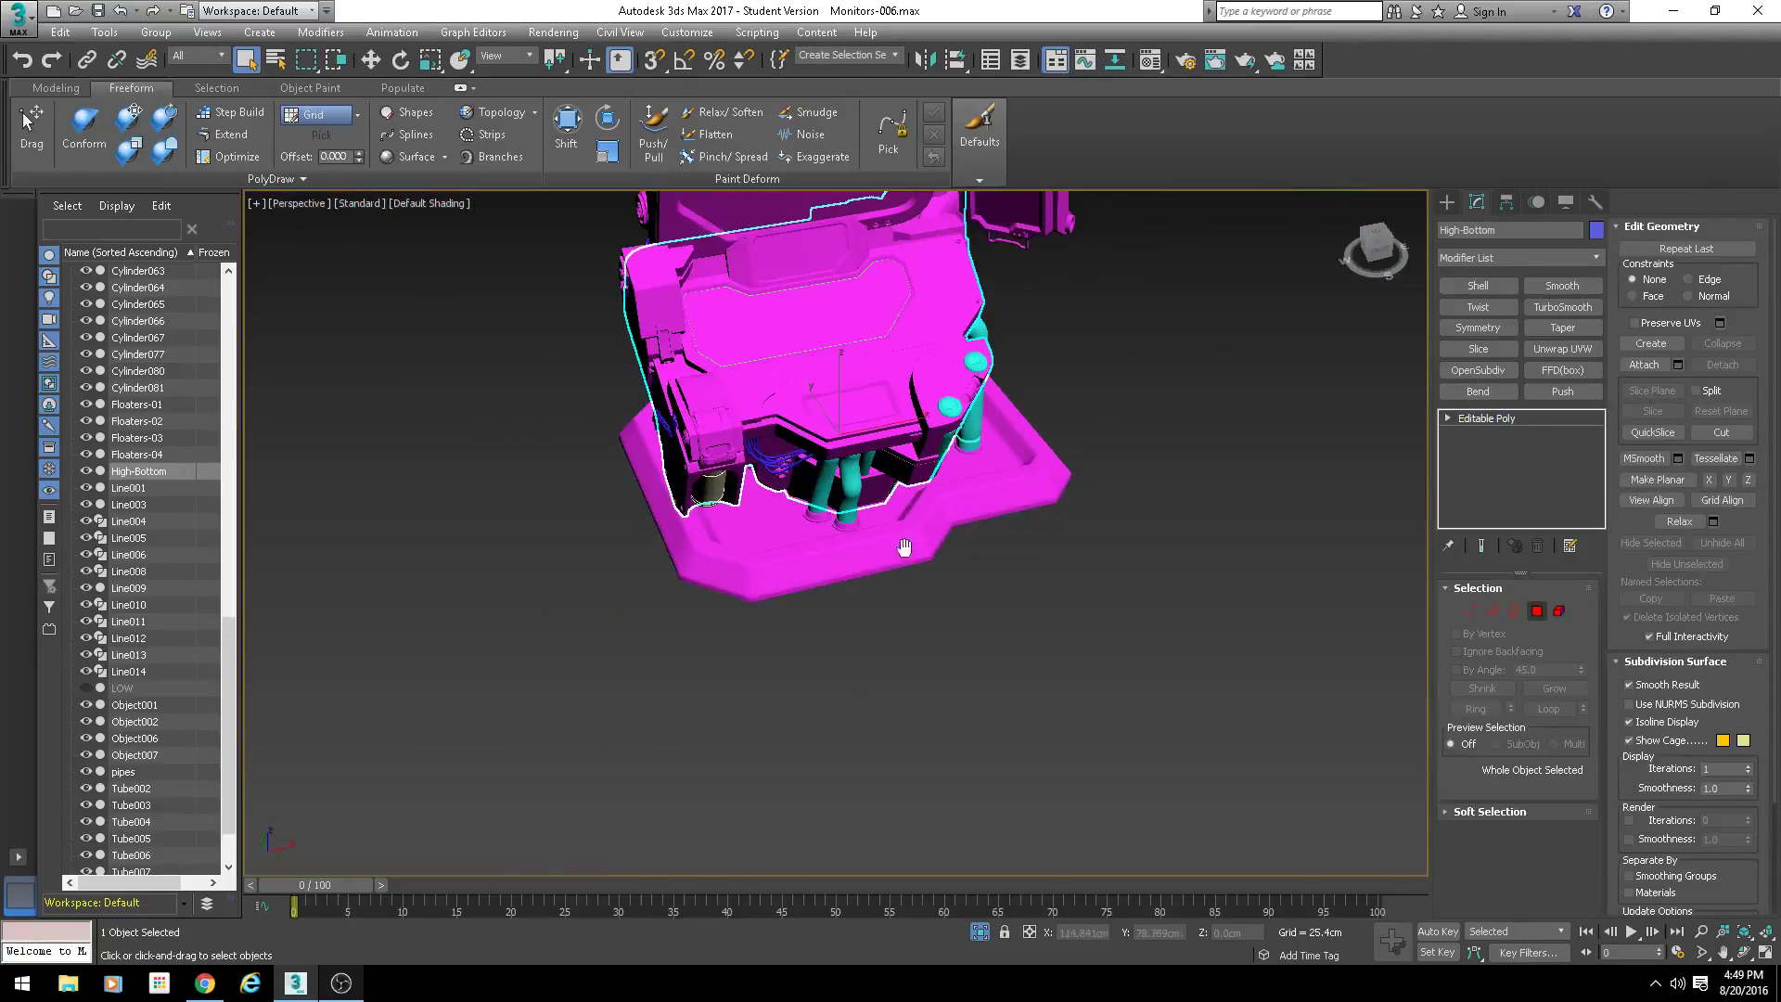
{"action": "scroll", "coordinate": [902, 544], "scroll_direction": "up", "scroll_amount": 3}
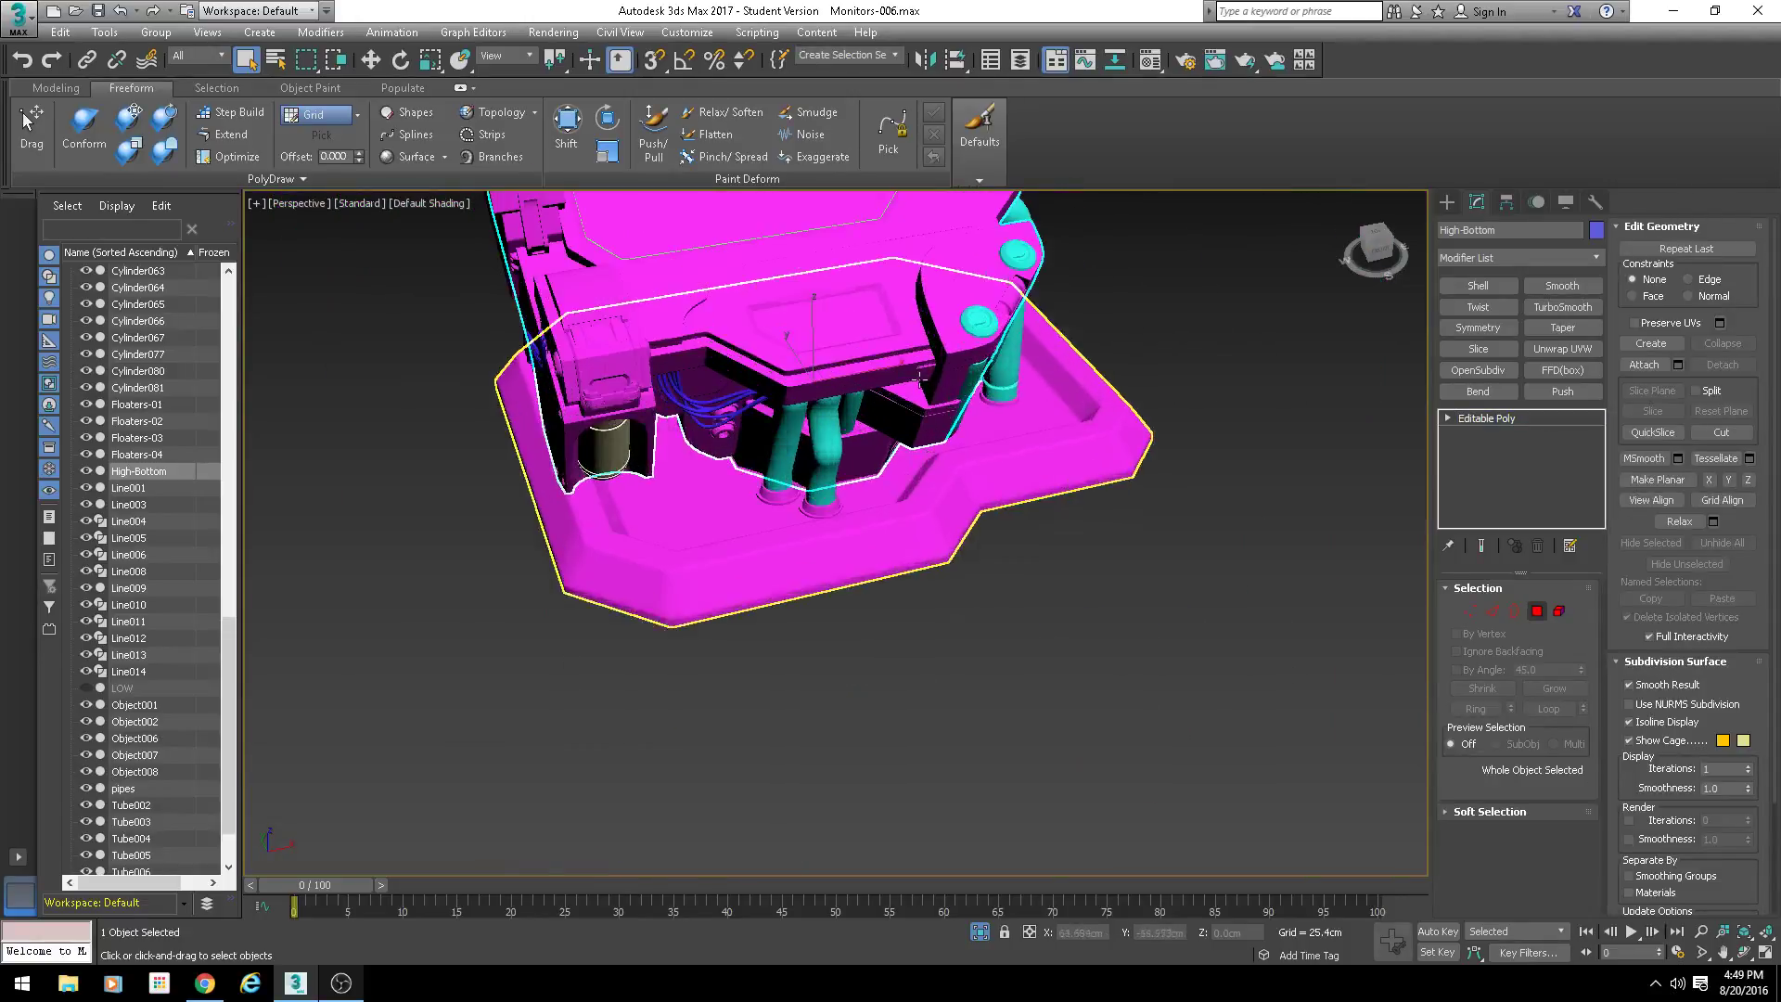
{"action": "left_click", "coordinate": [980, 931]}
{"action": "scroll", "coordinate": [951, 594], "scroll_direction": "up", "scroll_amount": 5}
{"action": "scroll", "coordinate": [950, 594], "scroll_direction": "up", "scroll_amount": 8}
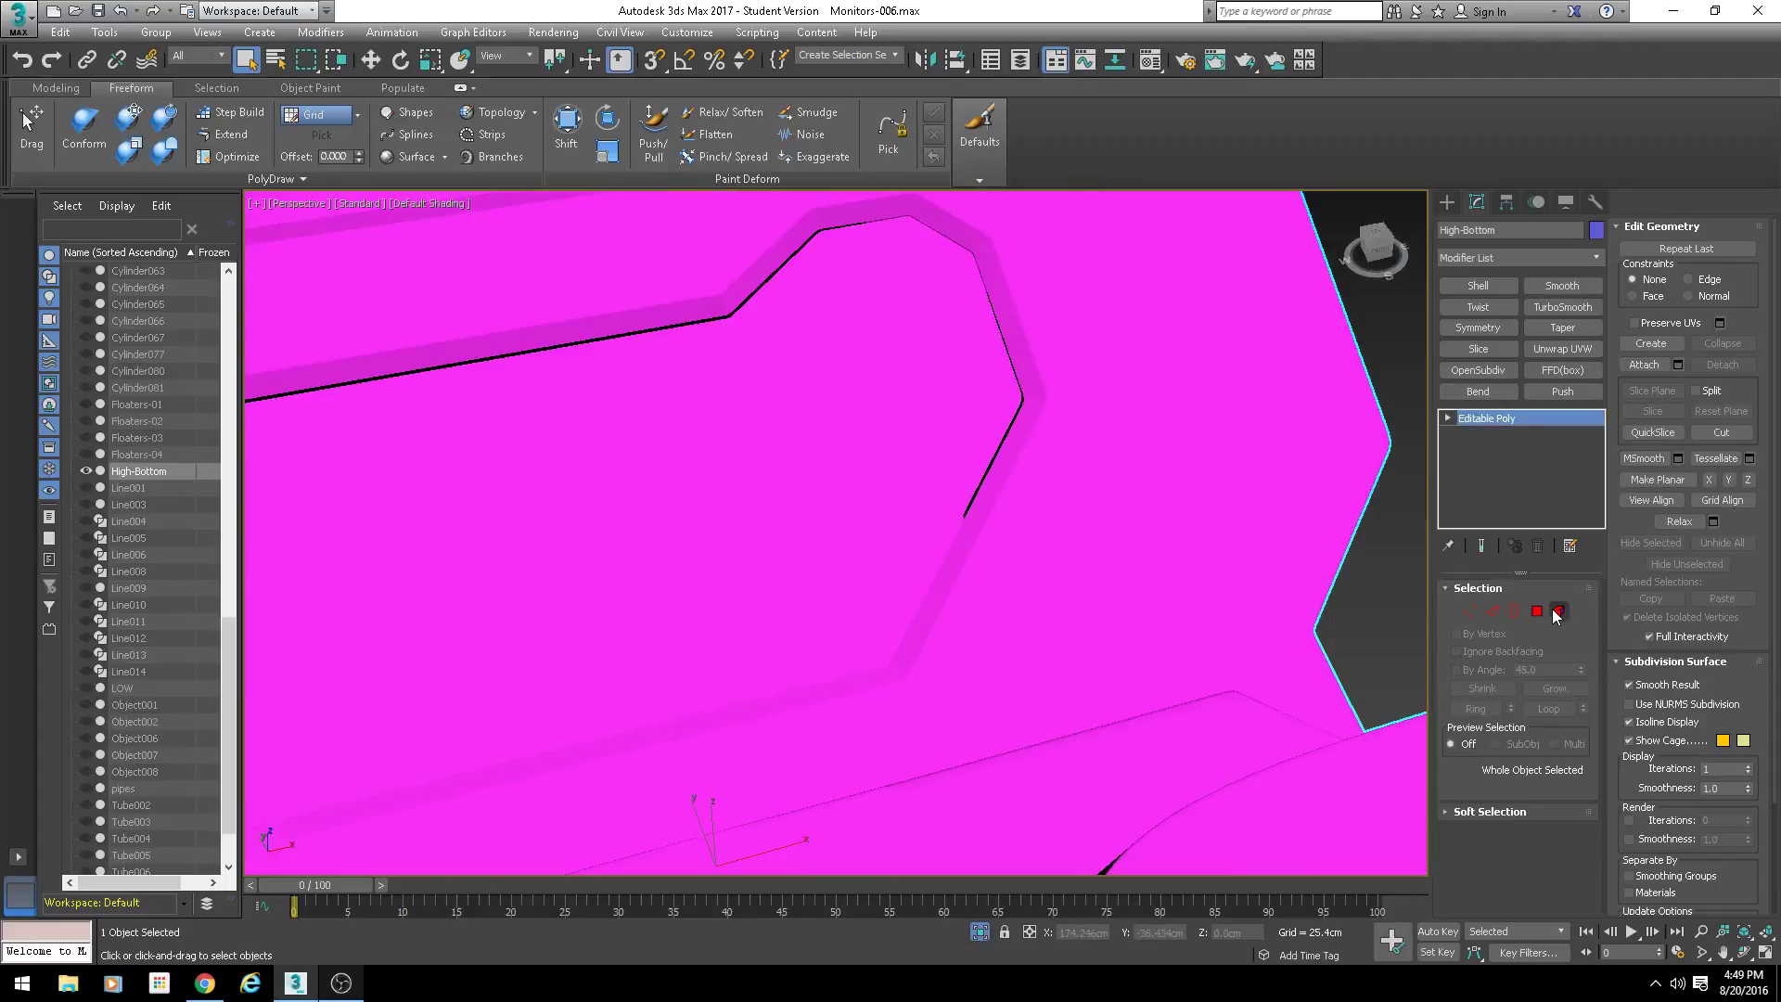
{"action": "left_click", "coordinate": [1556, 611]}
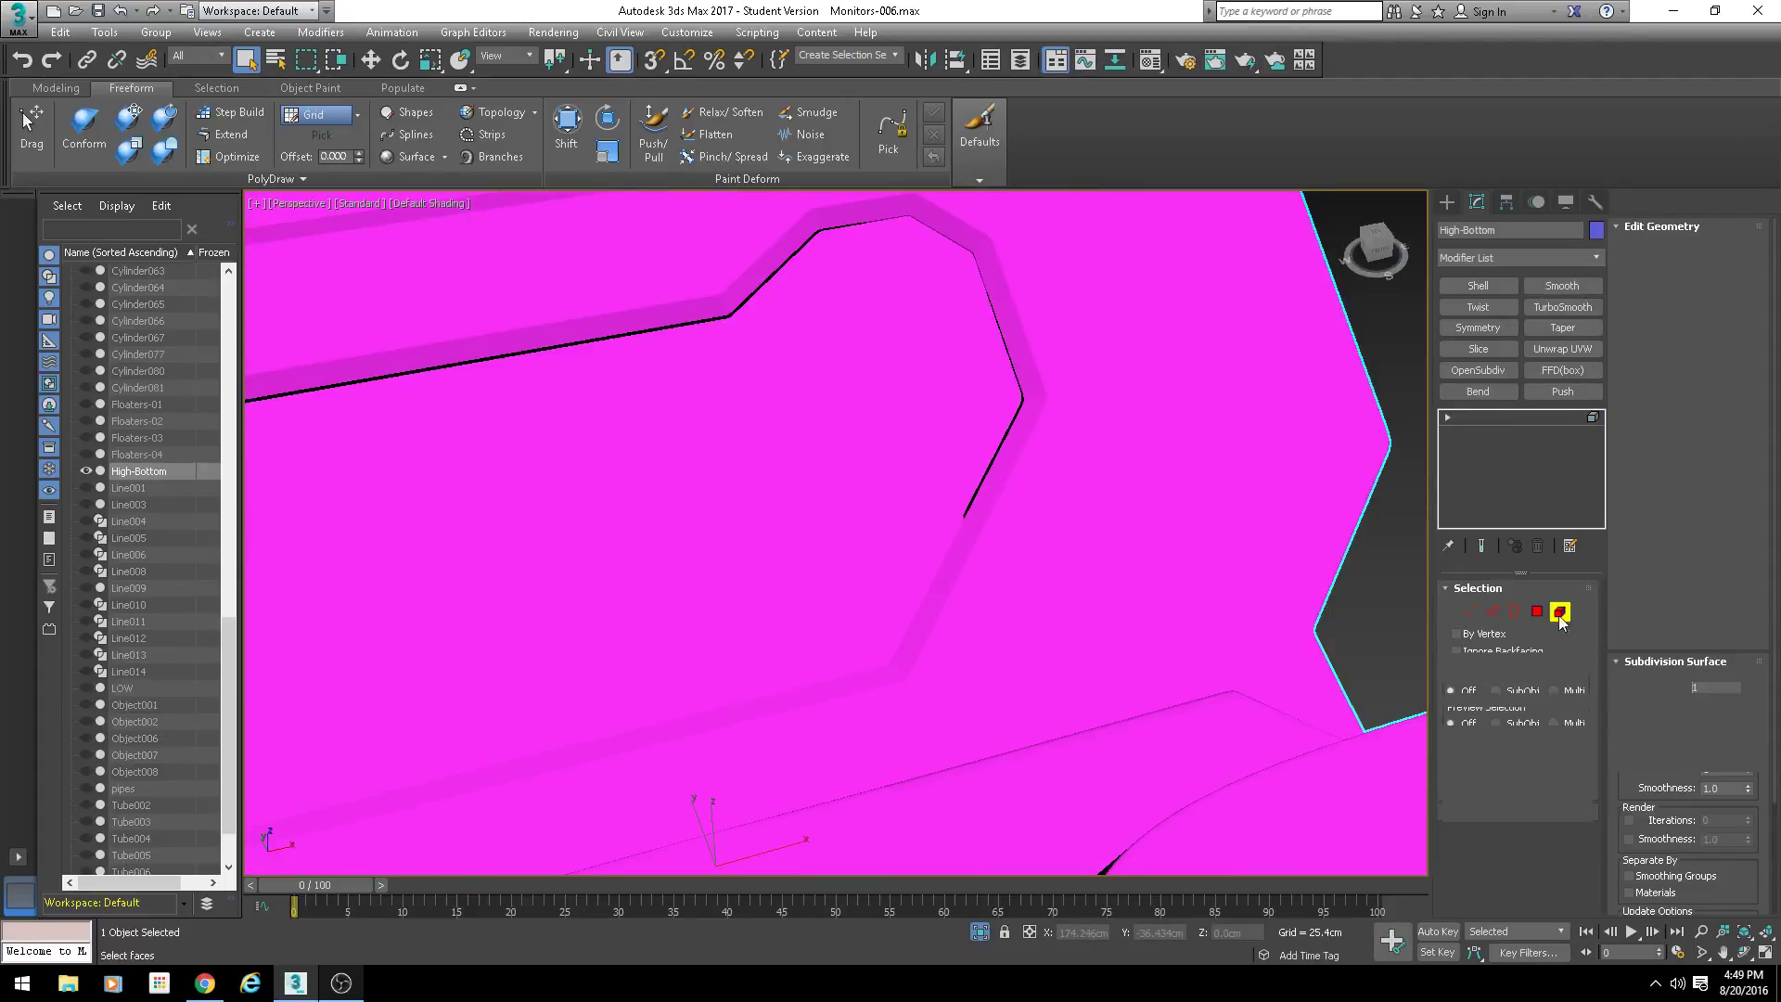
{"action": "left_click", "coordinate": [840, 445]}
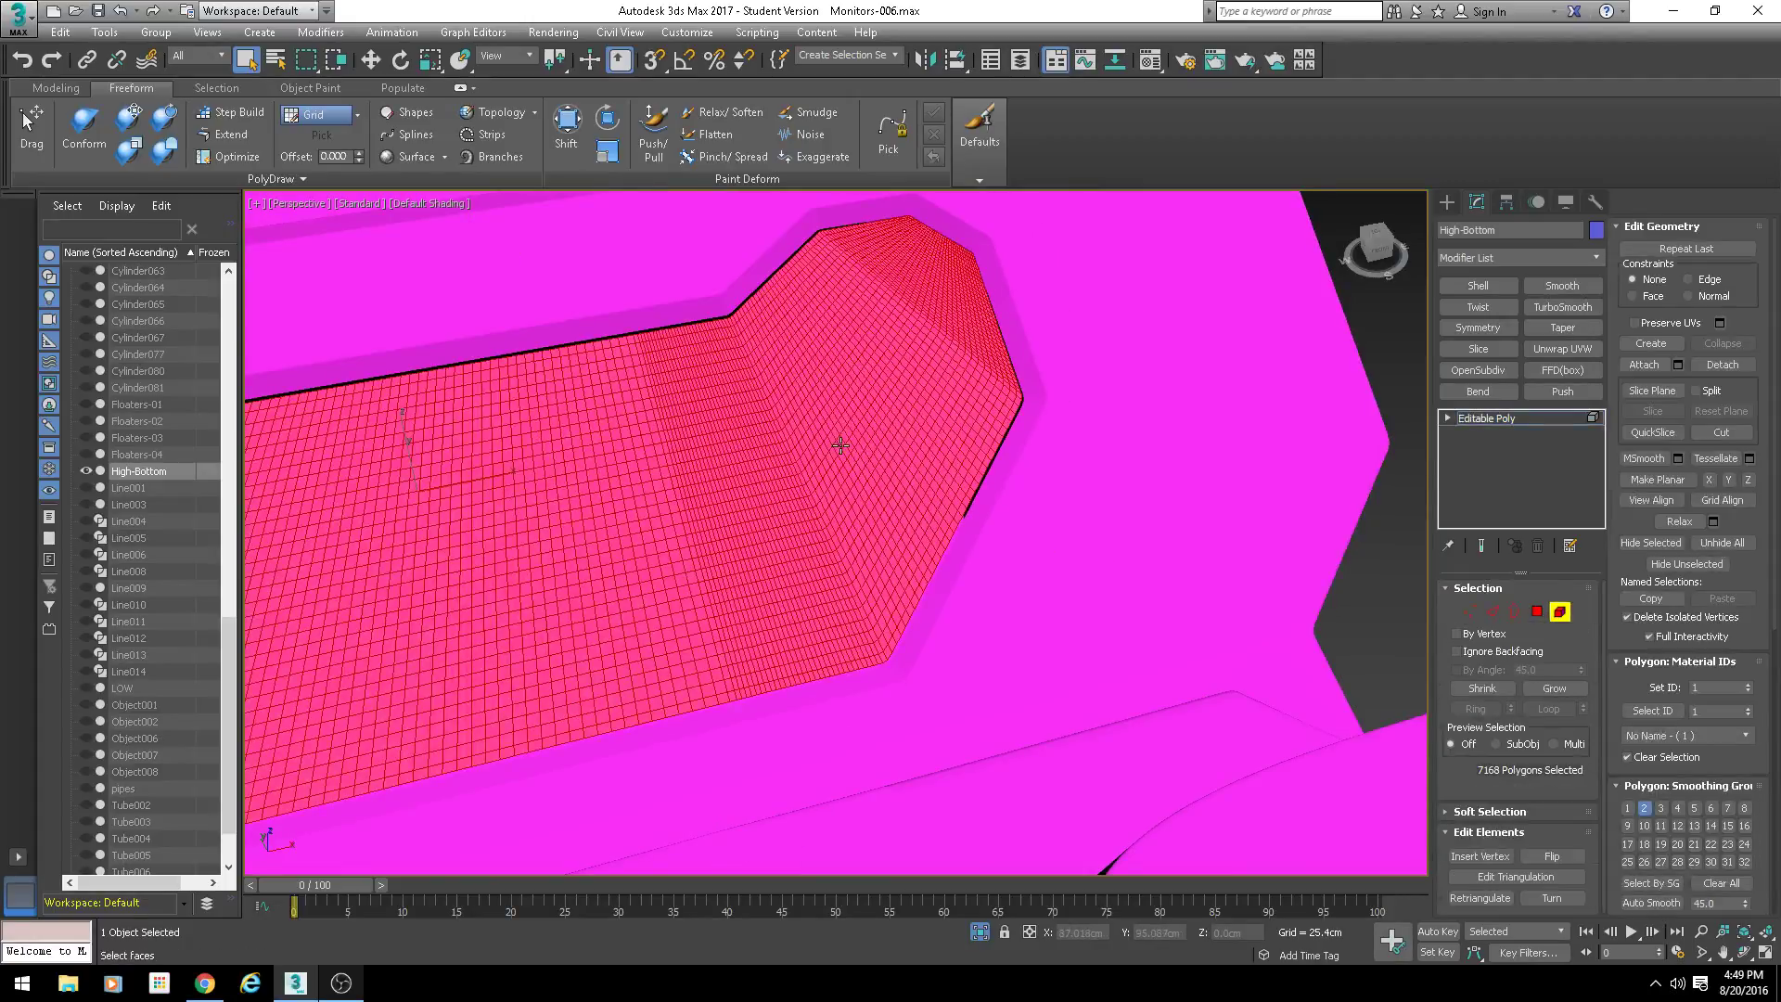
Step: Assign the green 06 - Default material to the selected panel element and leave element selection
{"action": "key", "text": "m"}
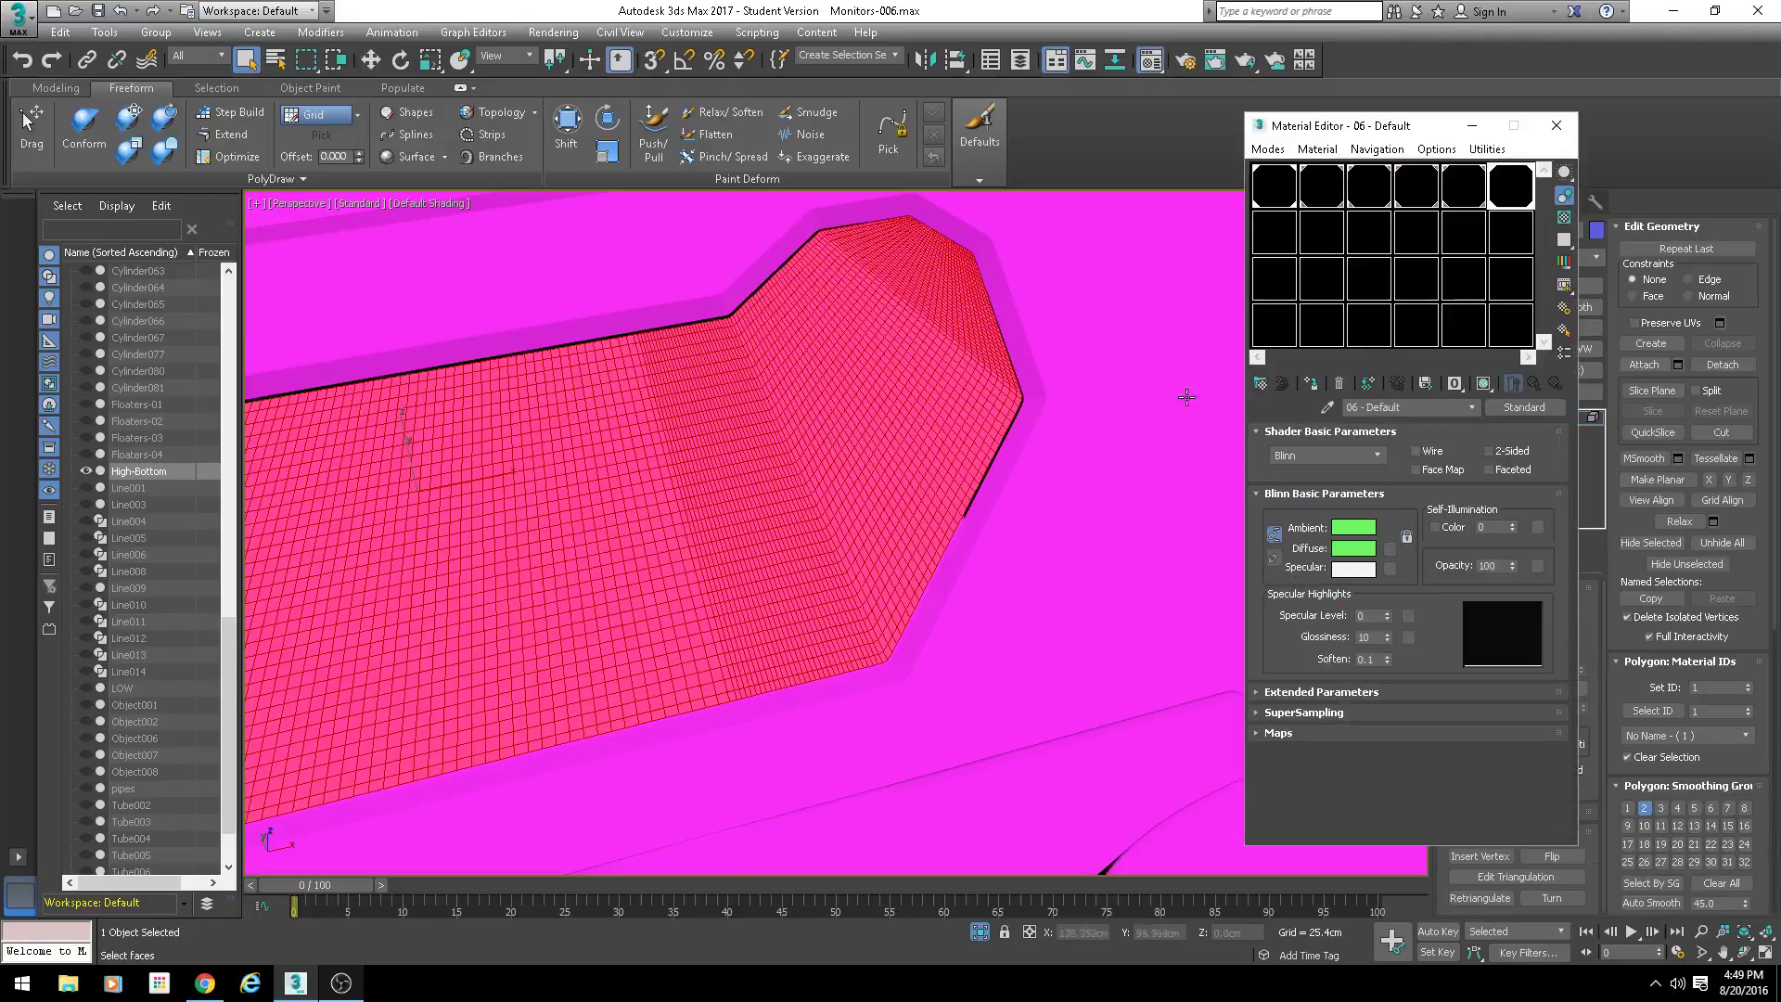
{"action": "left_click", "coordinate": [1313, 389]}
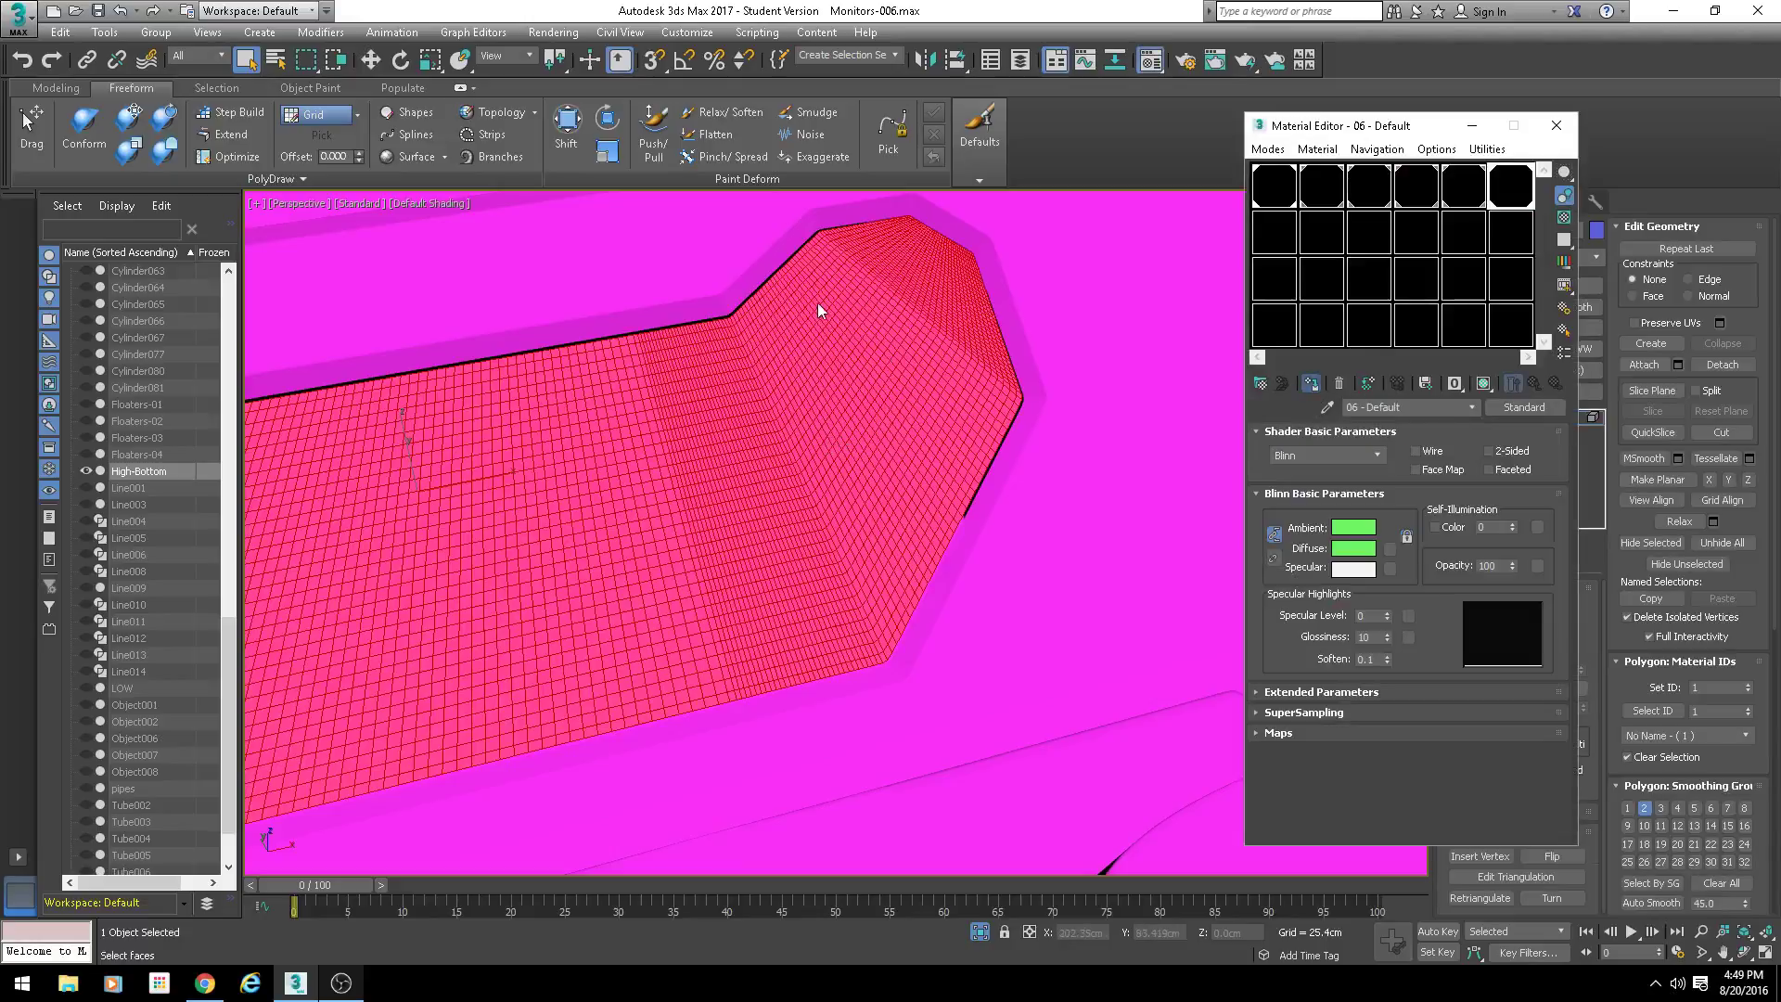
{"action": "left_click", "coordinate": [1557, 130]}
{"action": "left_click", "coordinate": [1559, 611]}
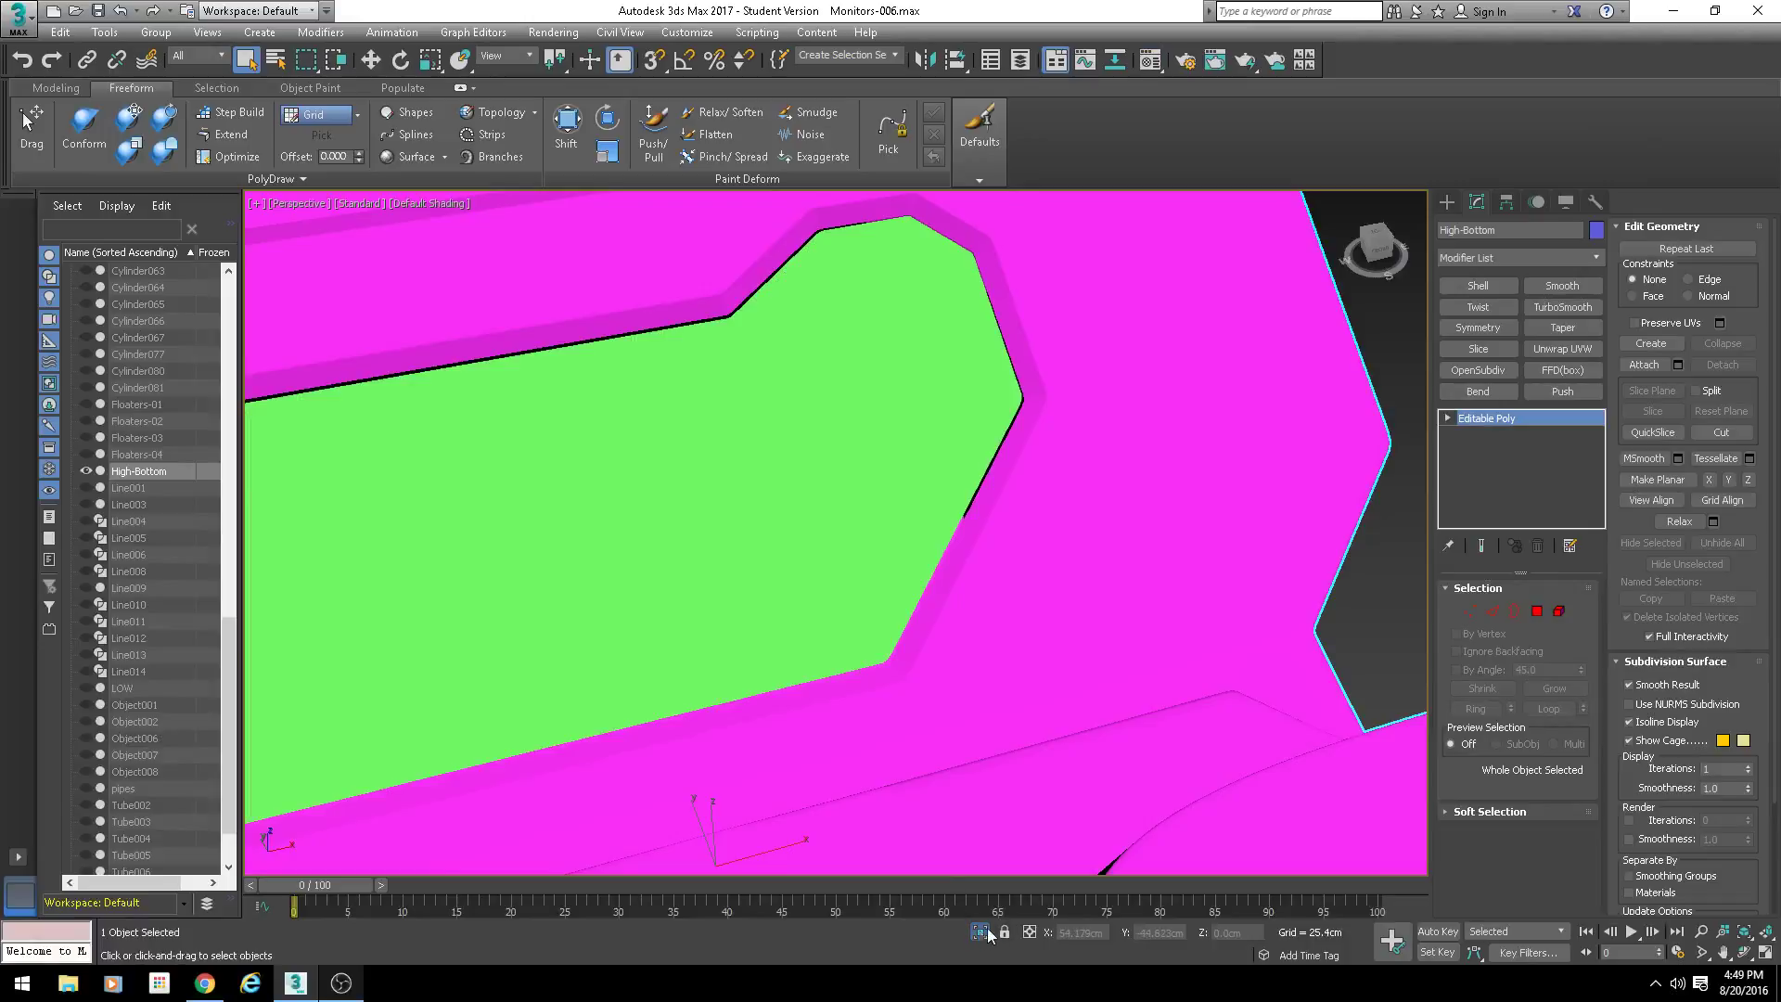
Step: End isolation, show edged faces and attach the detached border strip to High-Bottom, matching material IDs to material with condensing enabled
{"action": "left_click", "coordinate": [979, 931]}
{"action": "scroll", "coordinate": [891, 553], "scroll_direction": "up", "scroll_amount": 5}
{"action": "scroll", "coordinate": [891, 553], "scroll_direction": "up", "scroll_amount": 8}
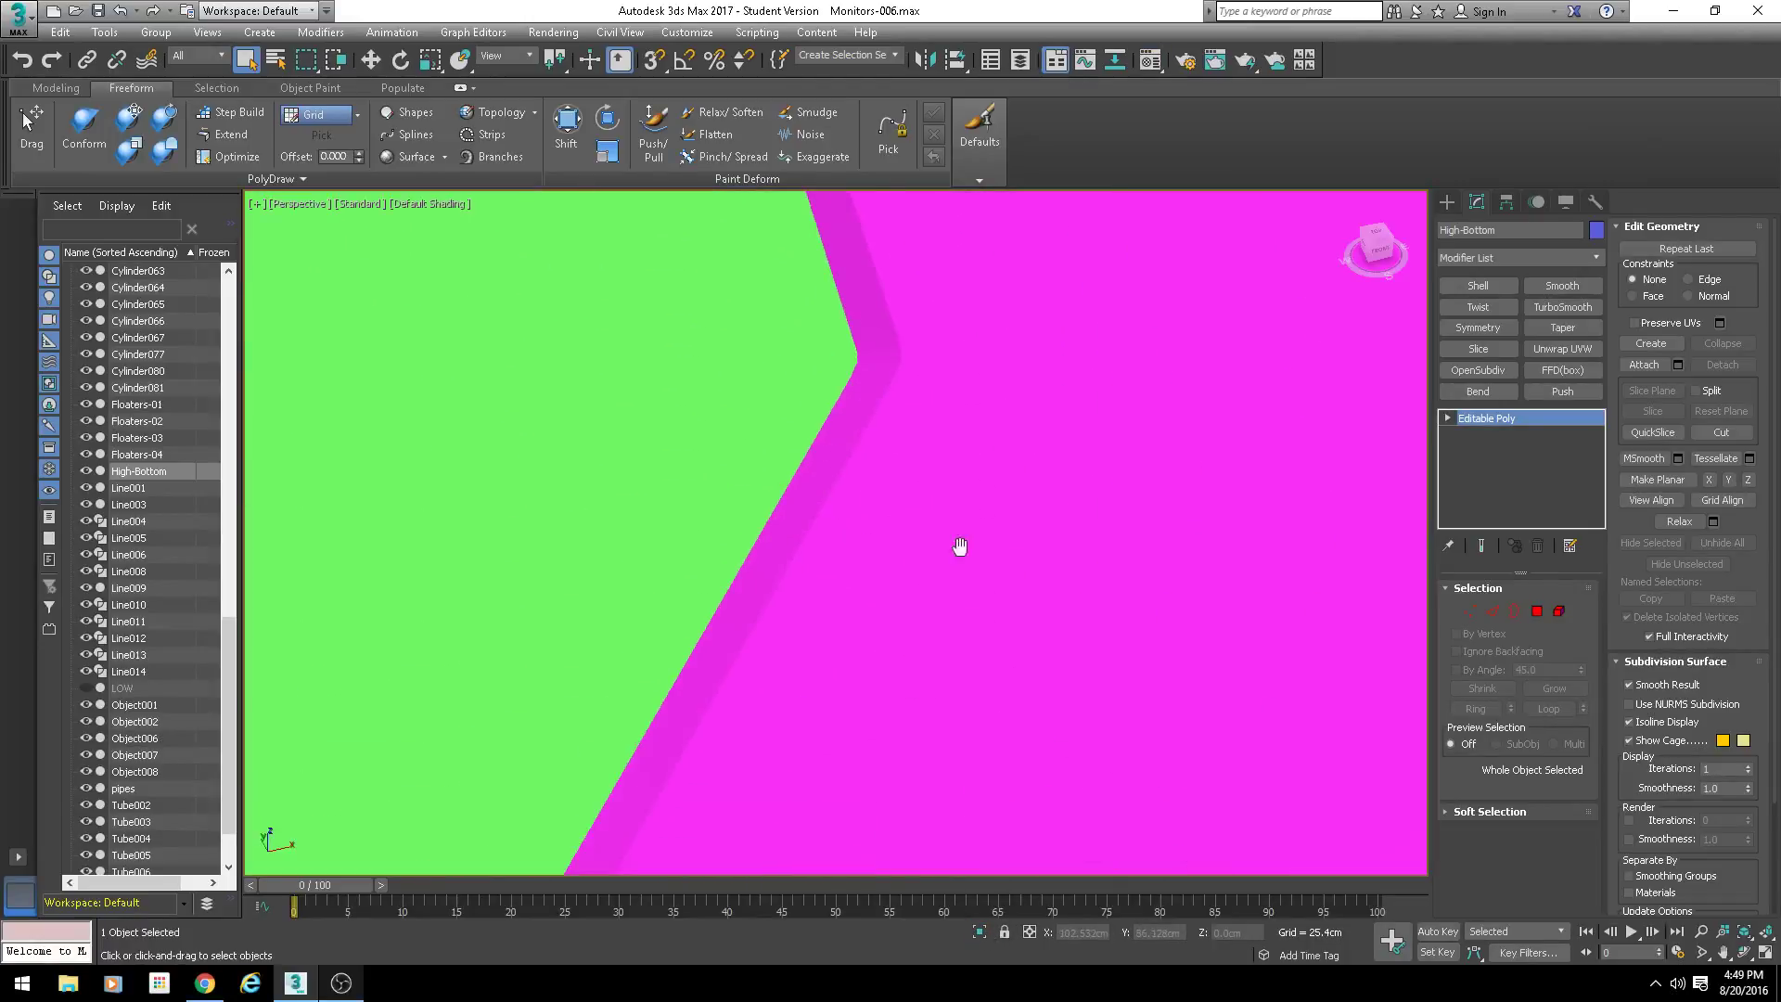
{"action": "key", "text": "F4"}
{"action": "scroll", "coordinate": [1157, 494], "scroll_direction": "up", "scroll_amount": 1}
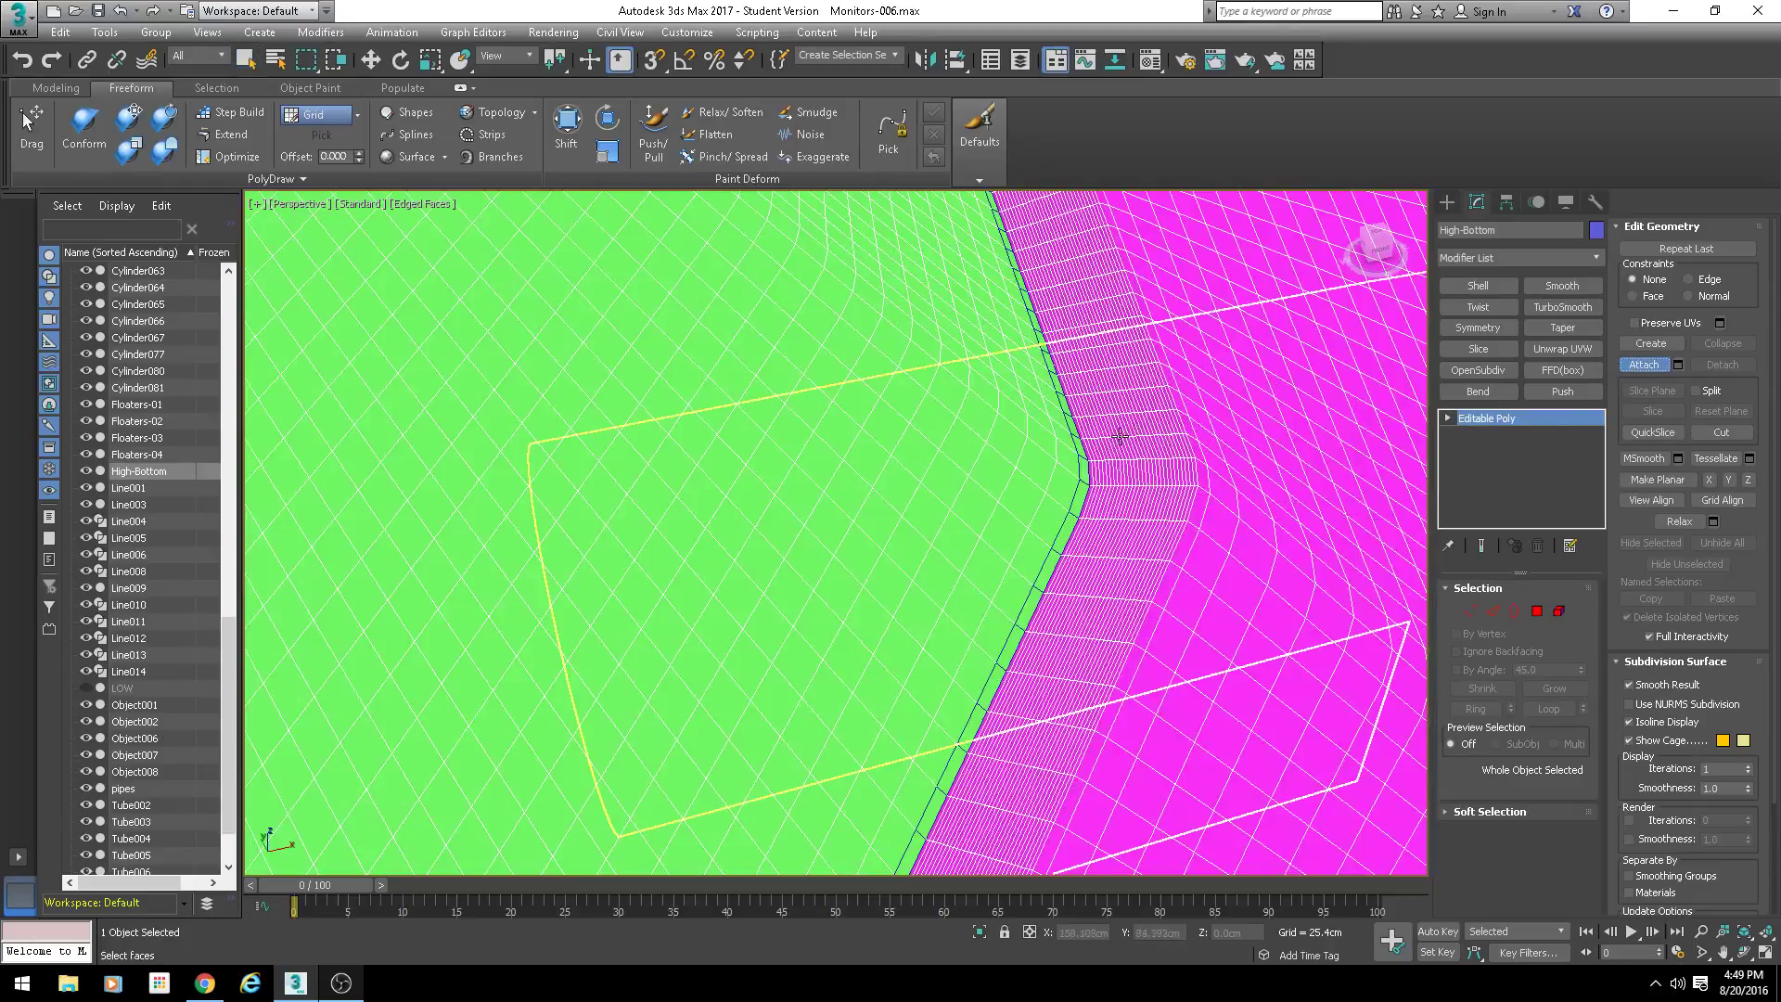
{"action": "left_click", "coordinate": [1069, 426]}
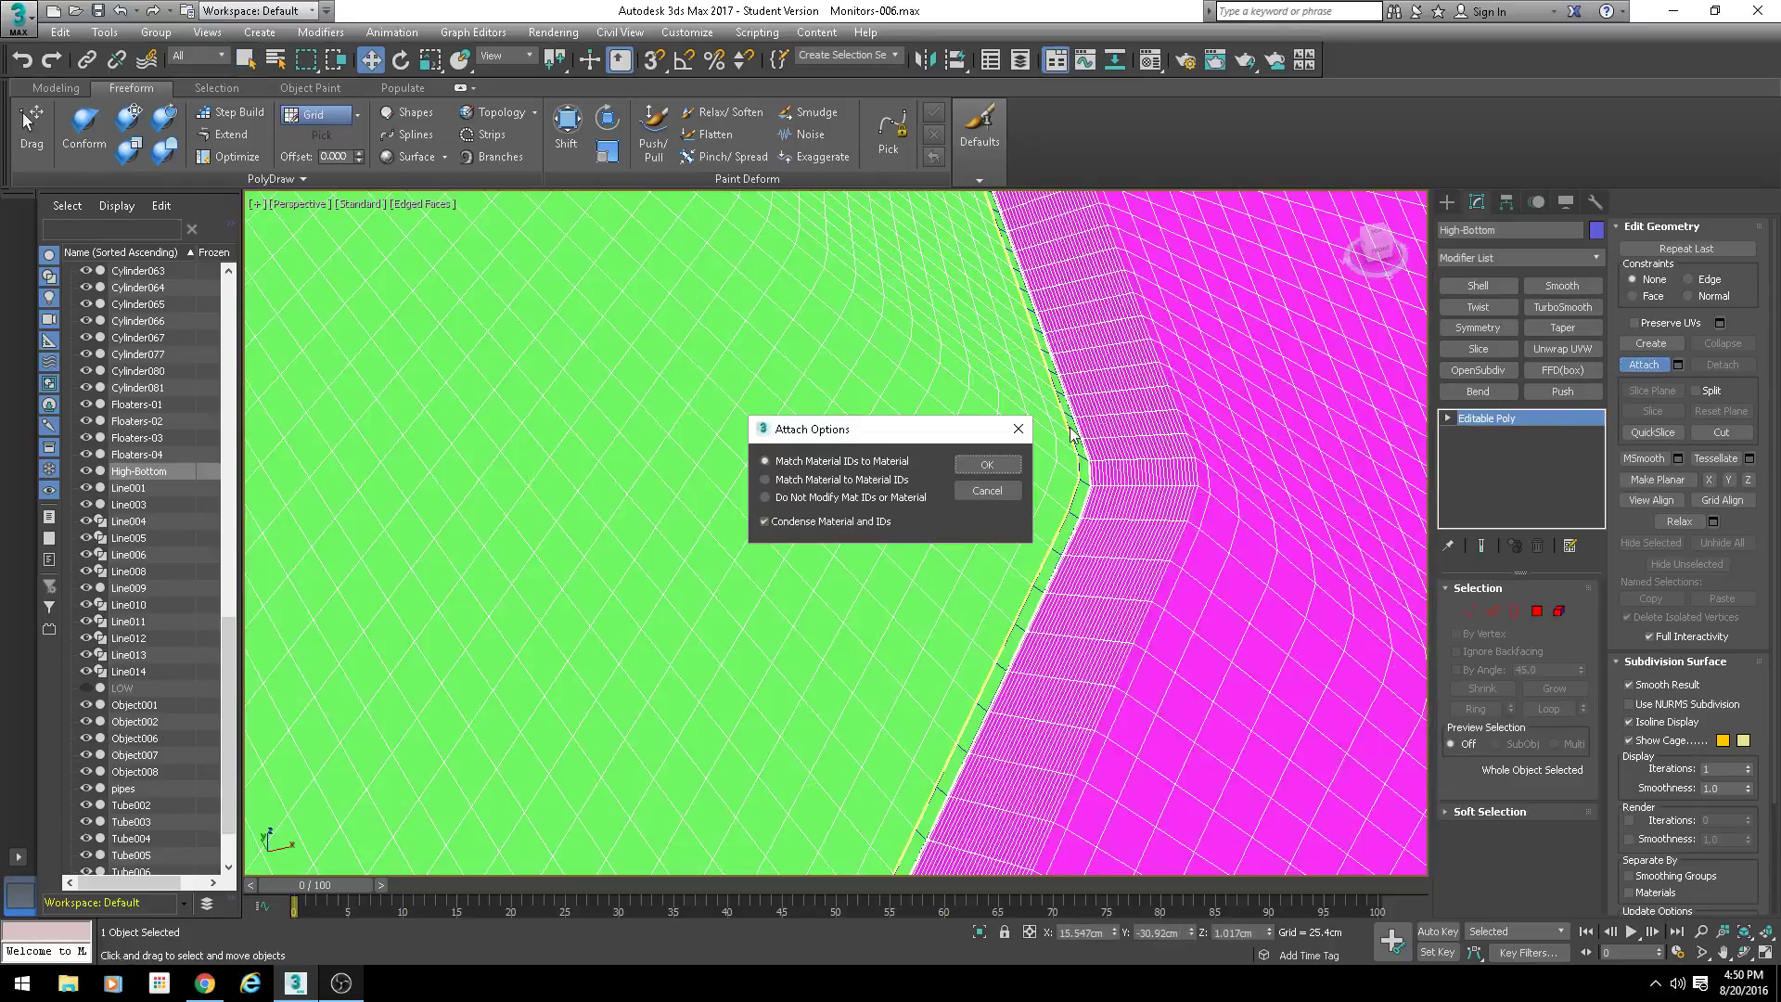
{"action": "left_click", "coordinate": [986, 466]}
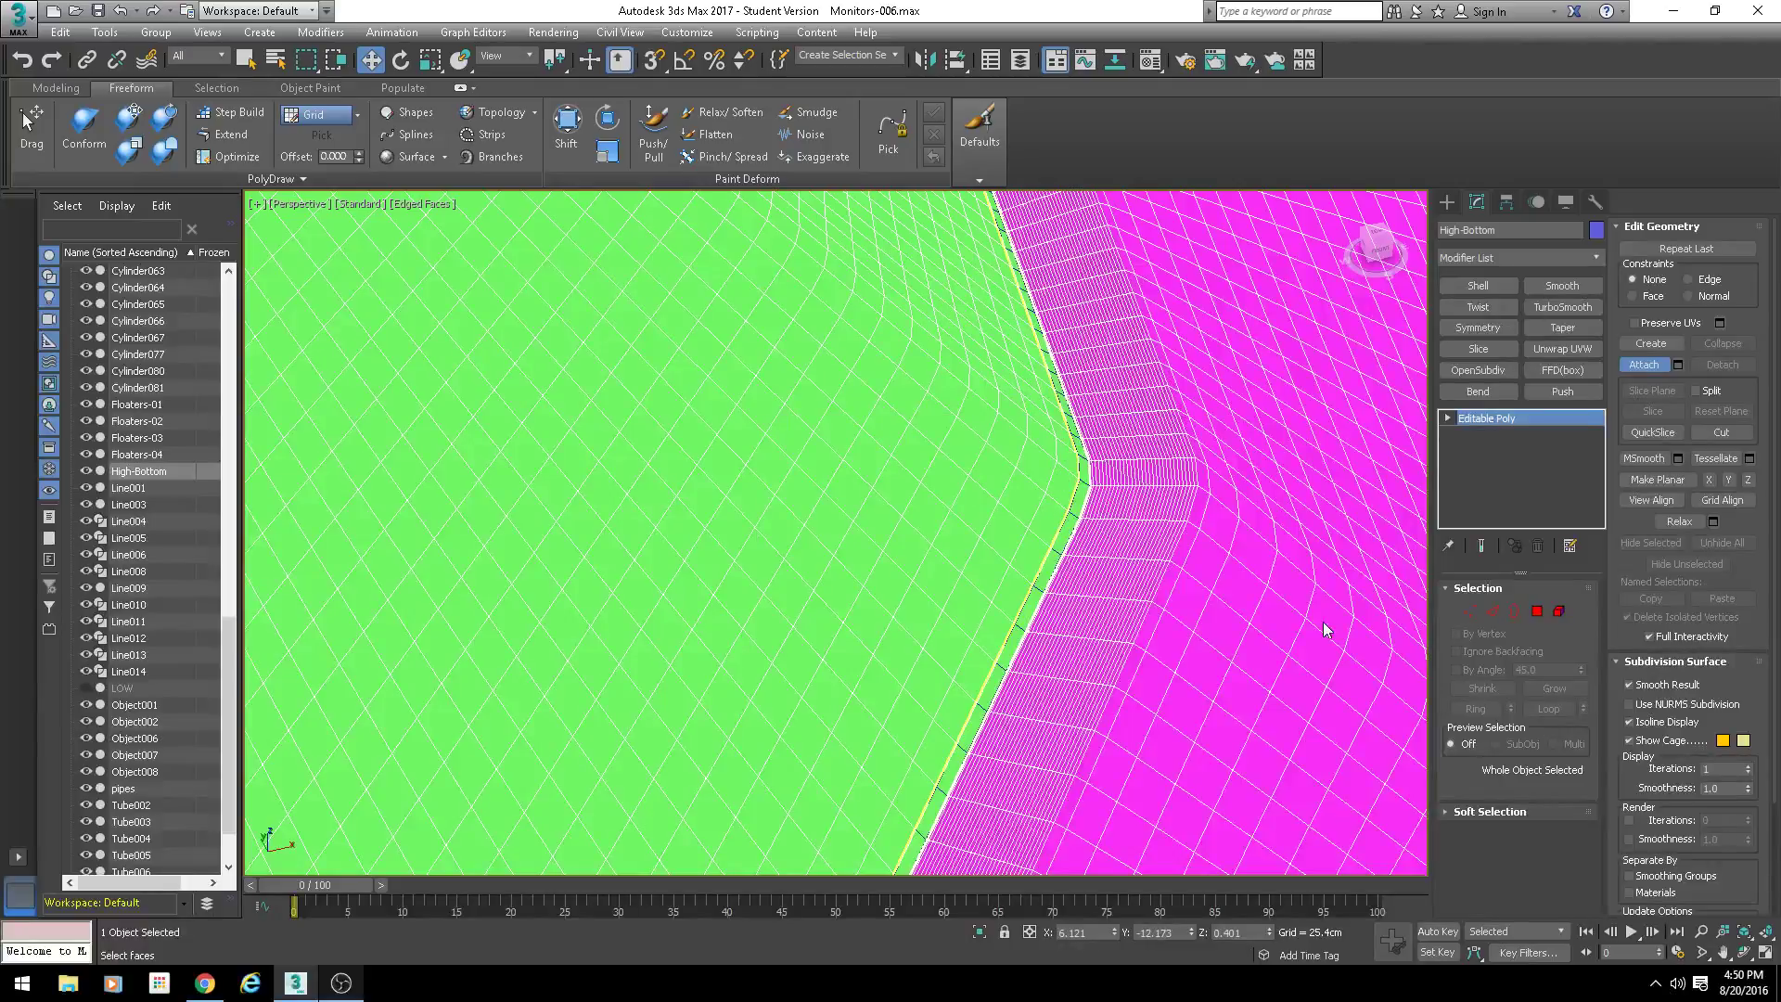
Step: Select all vertices of the High-Bottom mesh and open the Weld settings
{"action": "left_click", "coordinate": [1470, 612]}
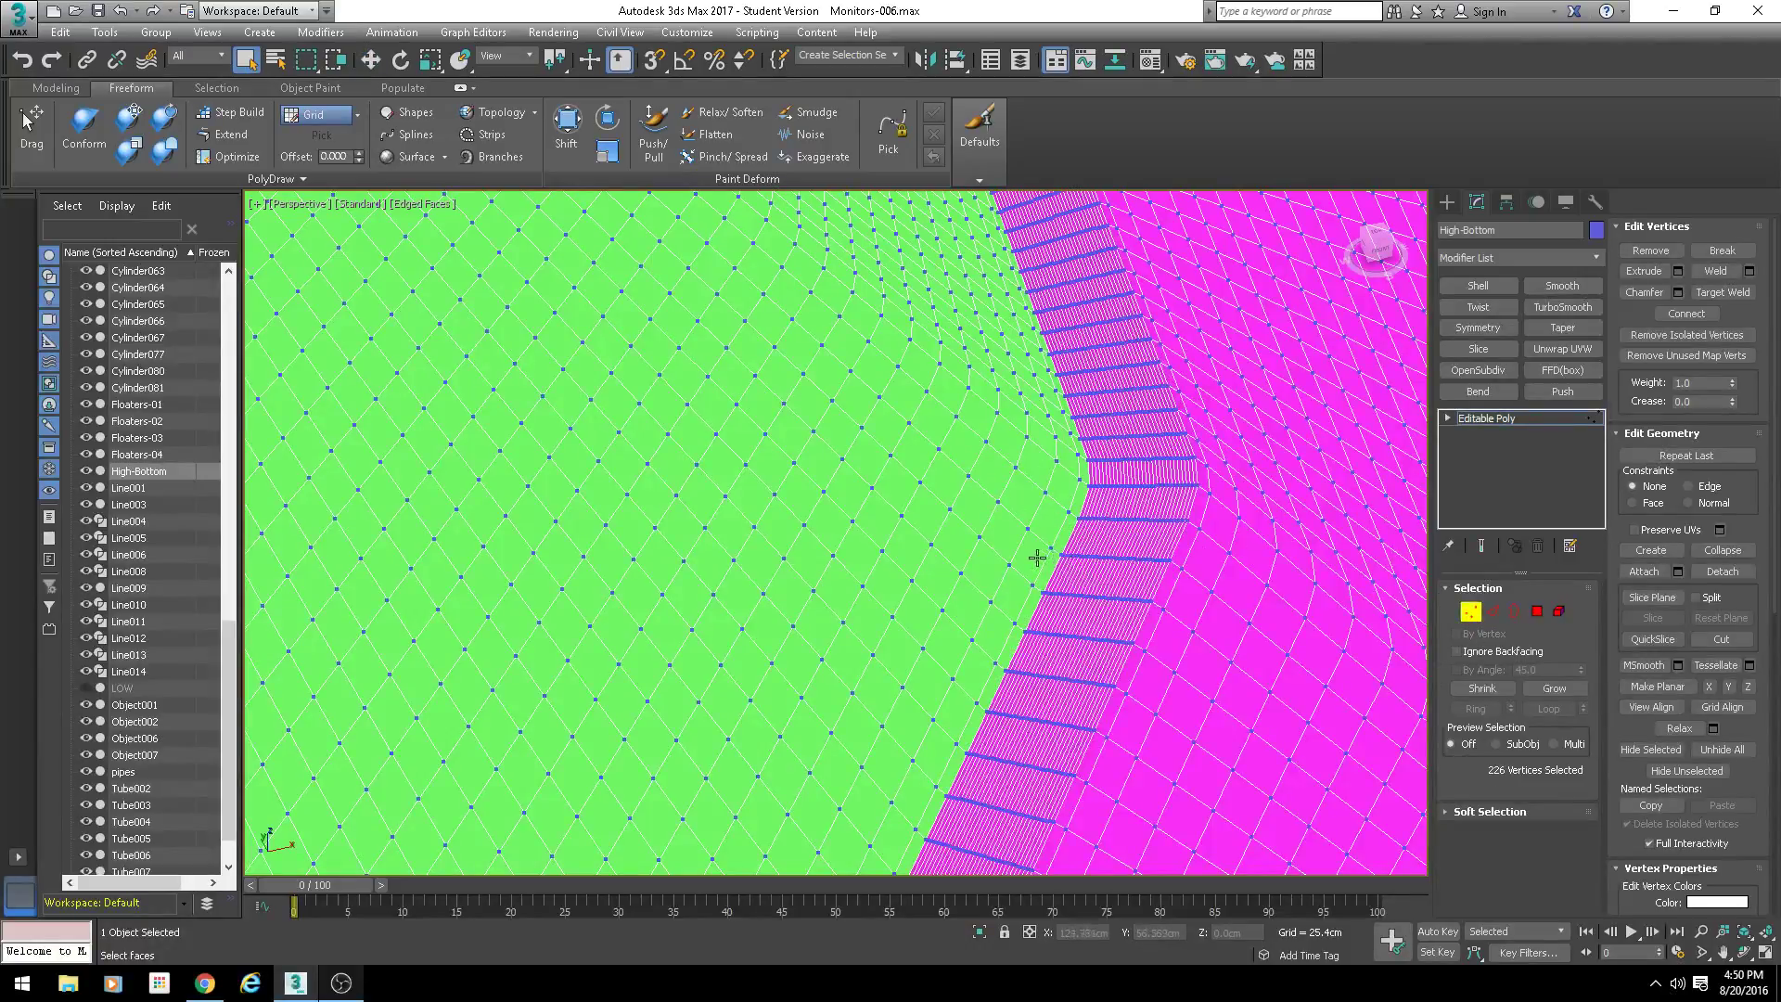
{"action": "scroll", "coordinate": [1206, 601], "scroll_direction": "up", "scroll_amount": 4}
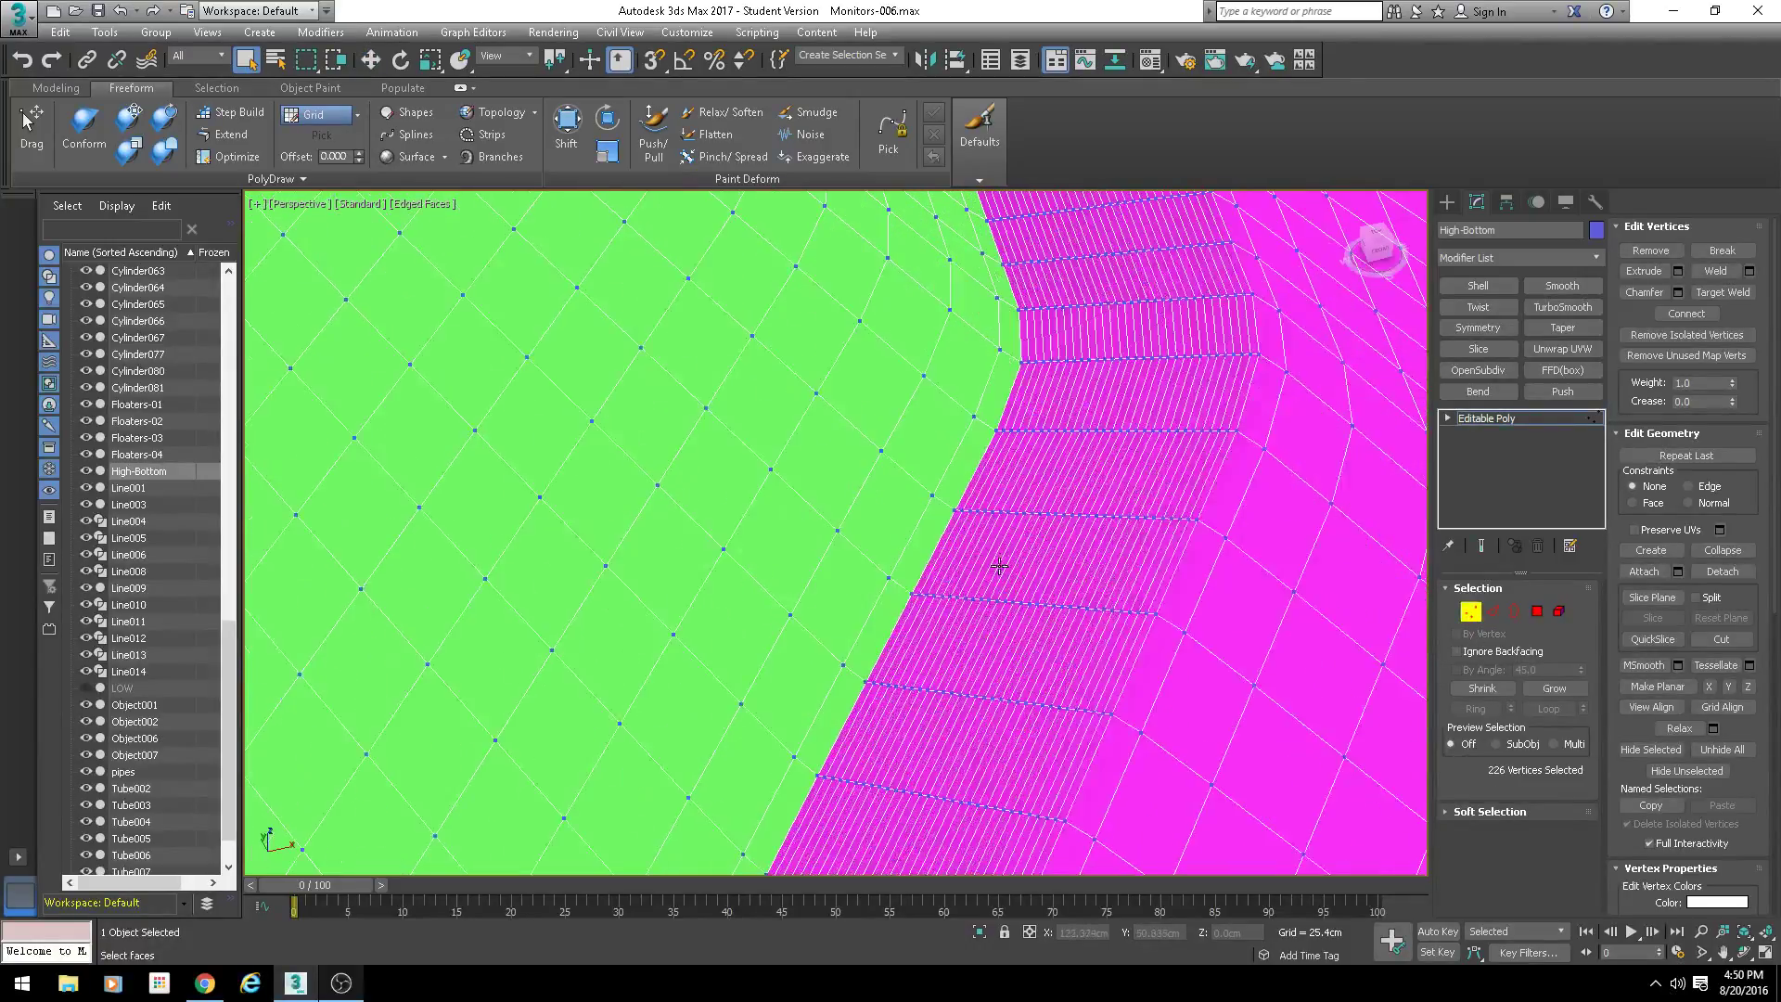
{"action": "key", "text": "w"}
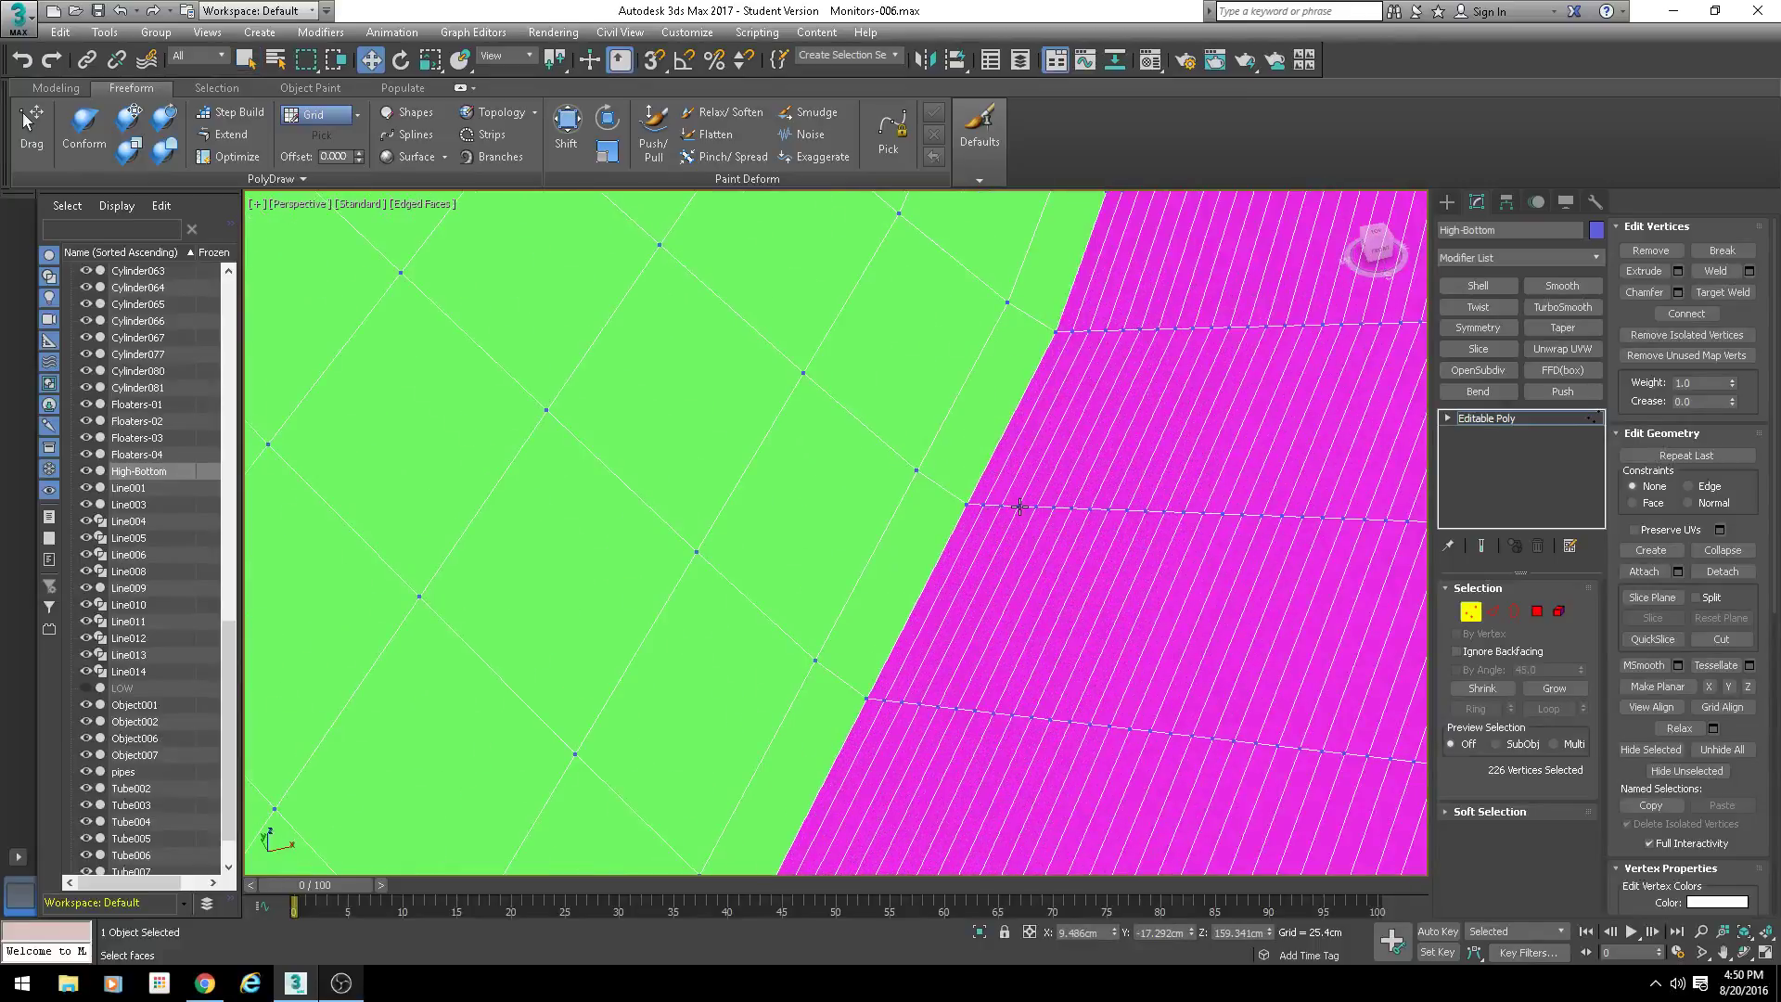
{"action": "key", "text": "ctrl+a"}
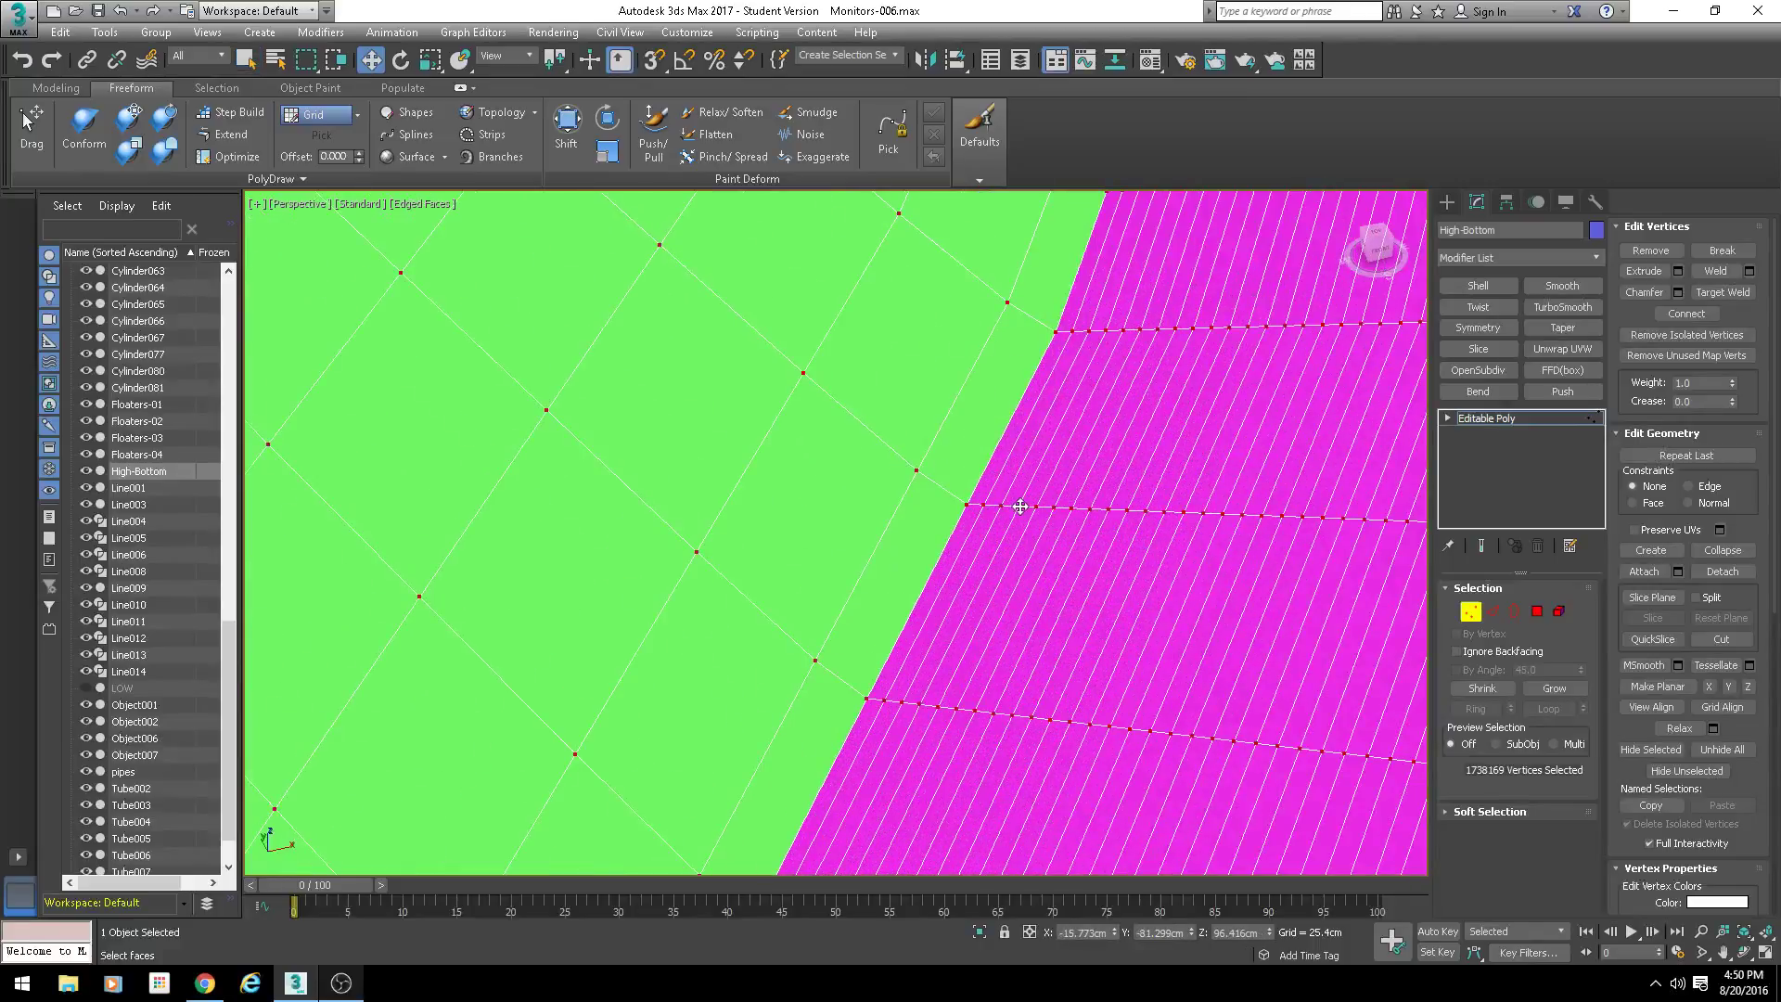
{"action": "left_click", "coordinate": [1749, 270]}
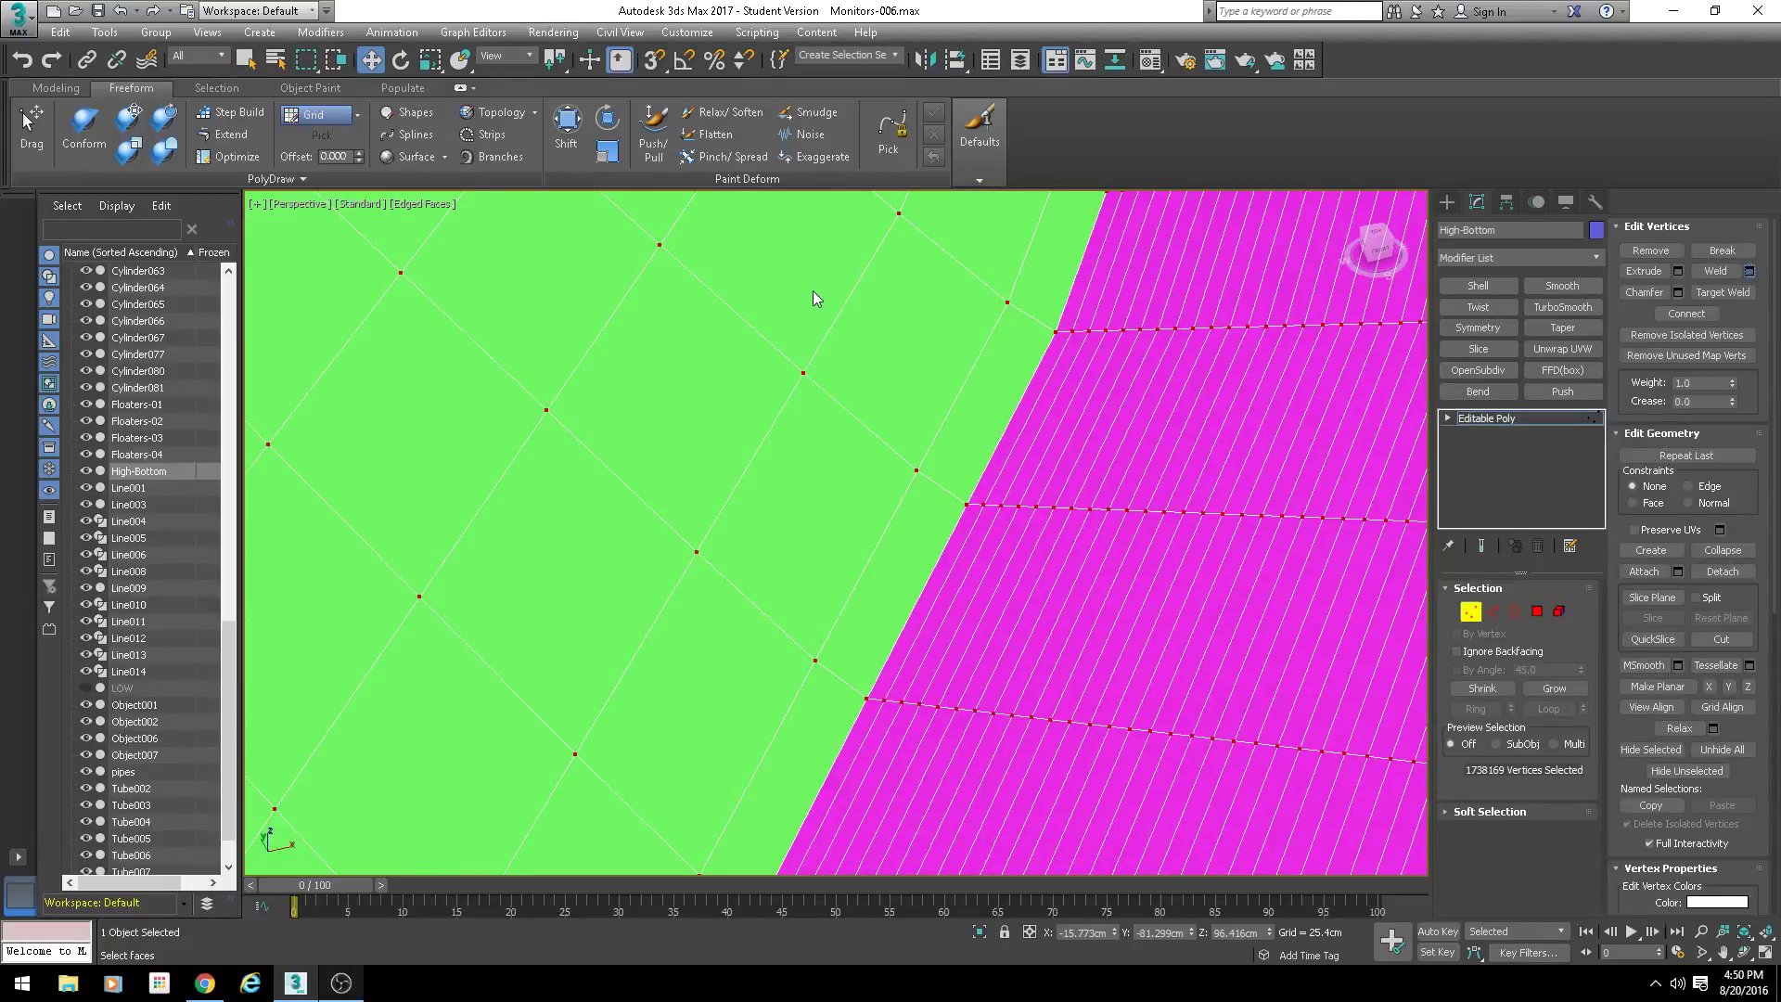